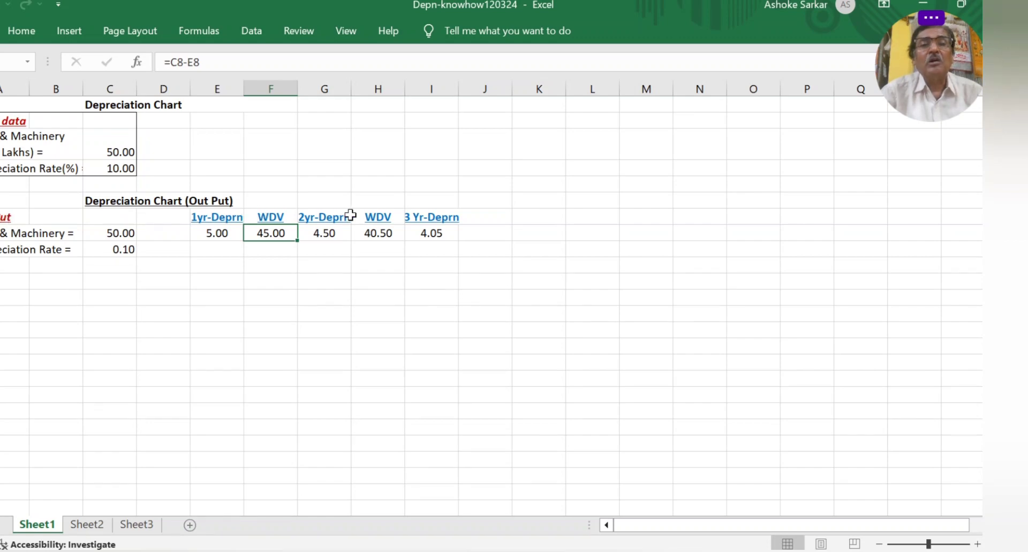
- Examine the formulas behind the first-year depreciation and the plant and machinery value in the output section
{"action": "left_click", "coordinate": [211, 232]}
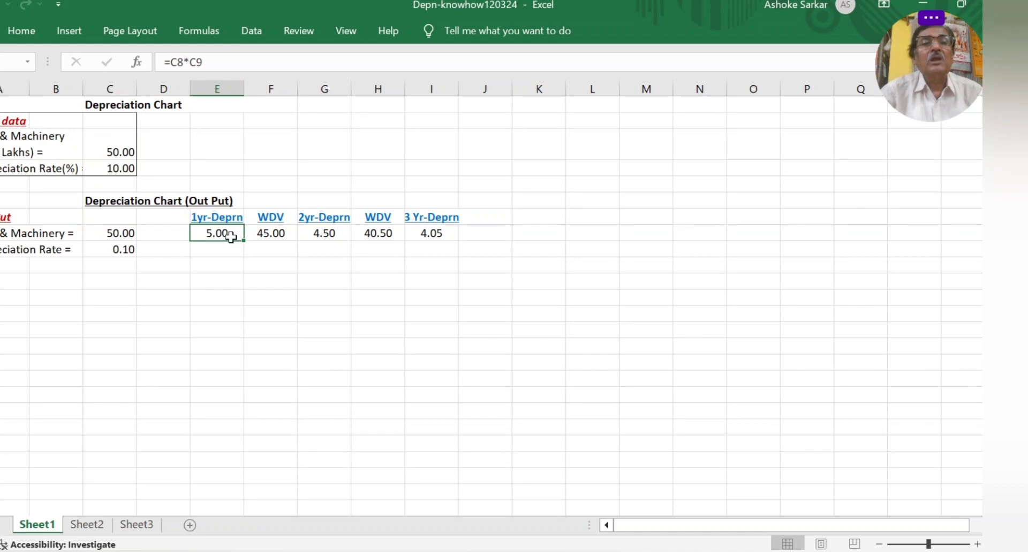
{"action": "left_click", "coordinate": [123, 236]}
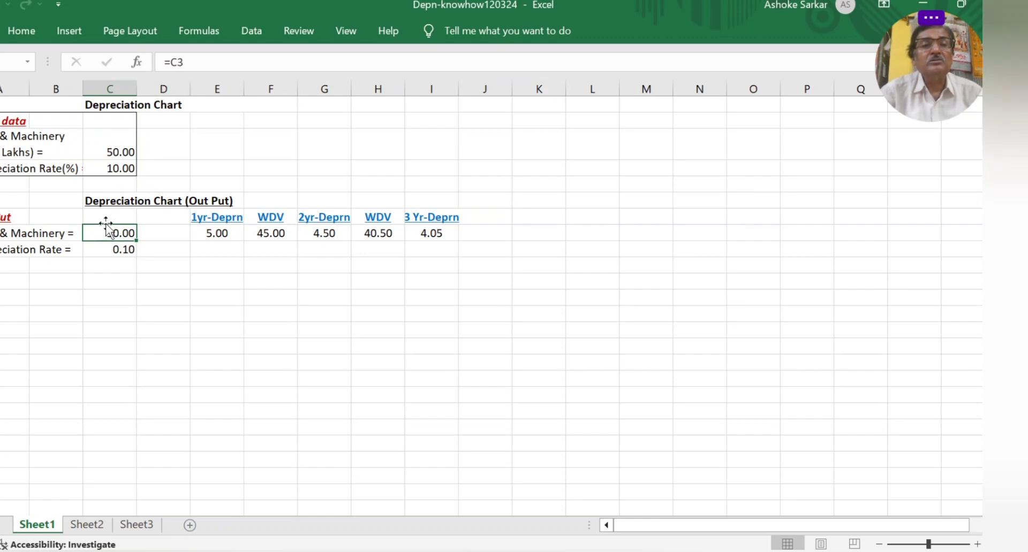
- Replace the fixed depreciation rate in the output cell C9 with the formula =C4/100
{"action": "left_click", "coordinate": [113, 248]}
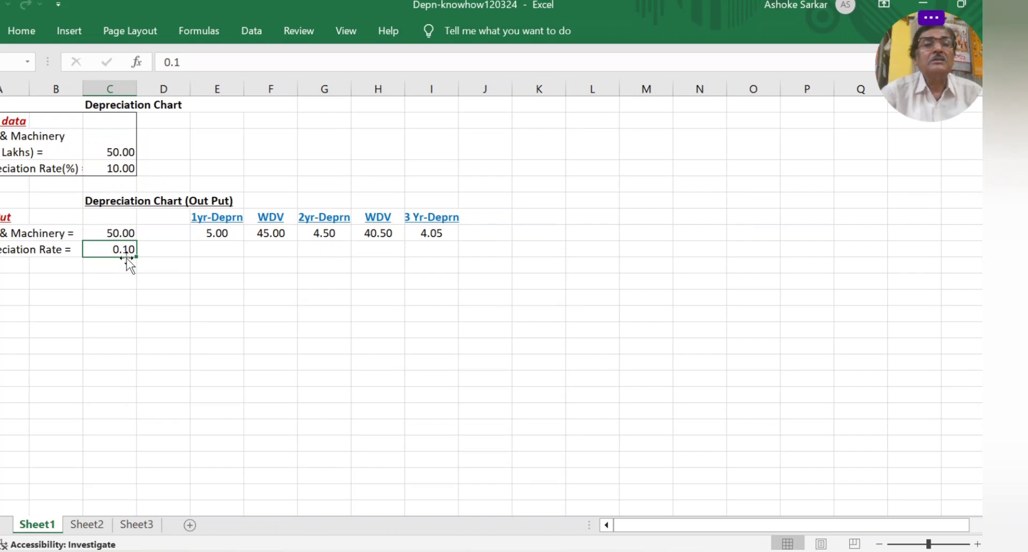
{"action": "left_click", "coordinate": [183, 63]}
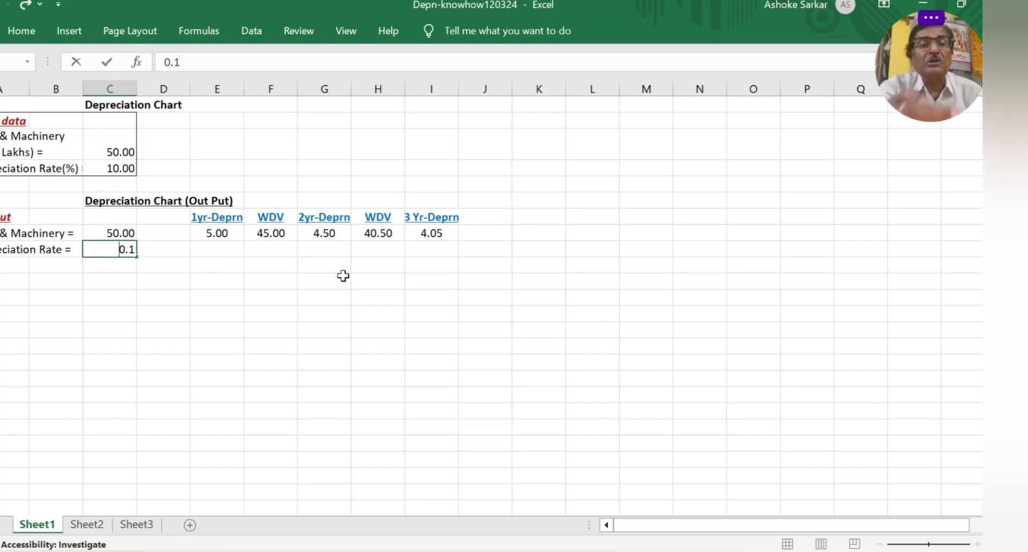
{"action": "type", "text": "="}
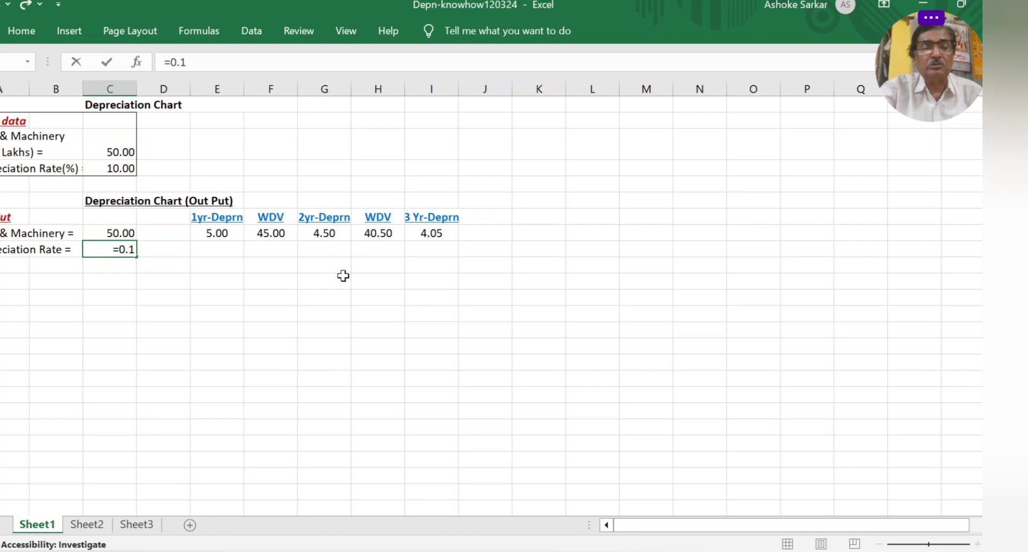
{"action": "type", "text": "c4"}
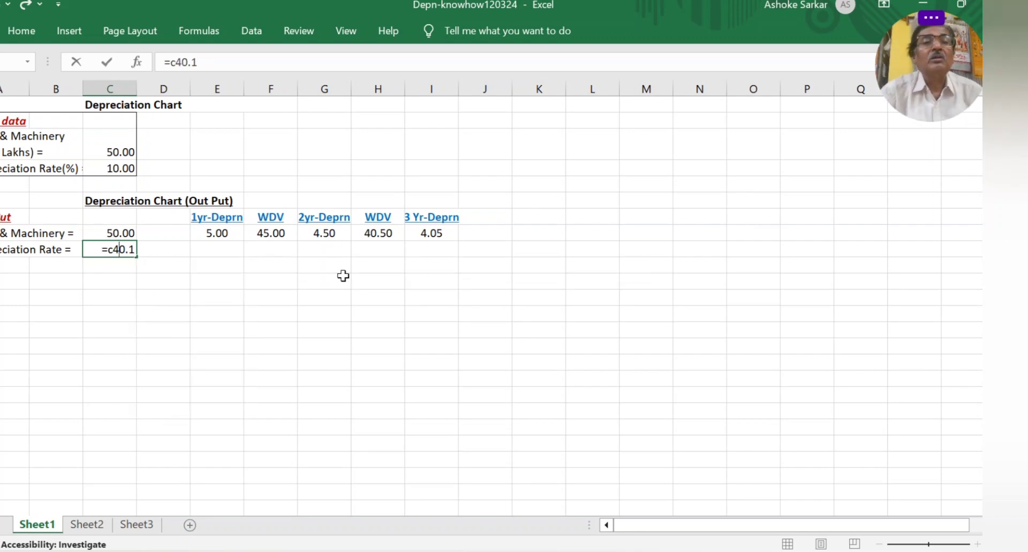
{"action": "left_click", "coordinate": [132, 251]}
{"action": "key", "text": "BackSpace"}
{"action": "key", "text": "BackSpace"}
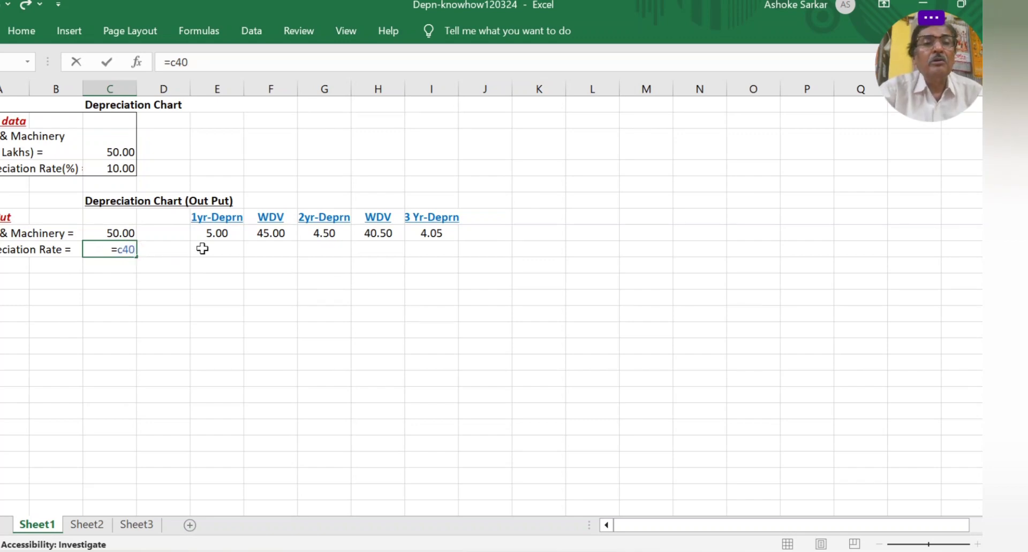
{"action": "type", "text": "/100"}
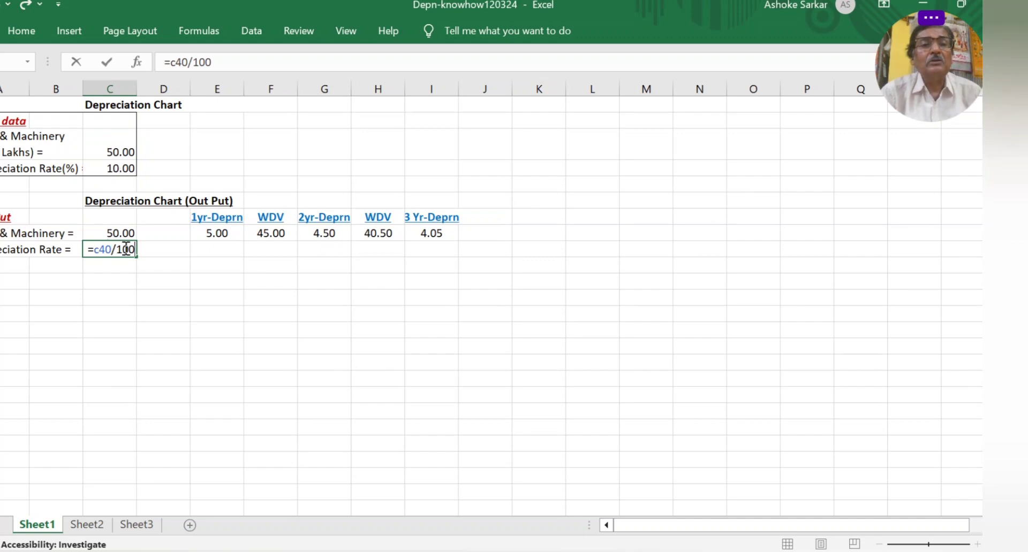
{"action": "key", "text": "Return"}
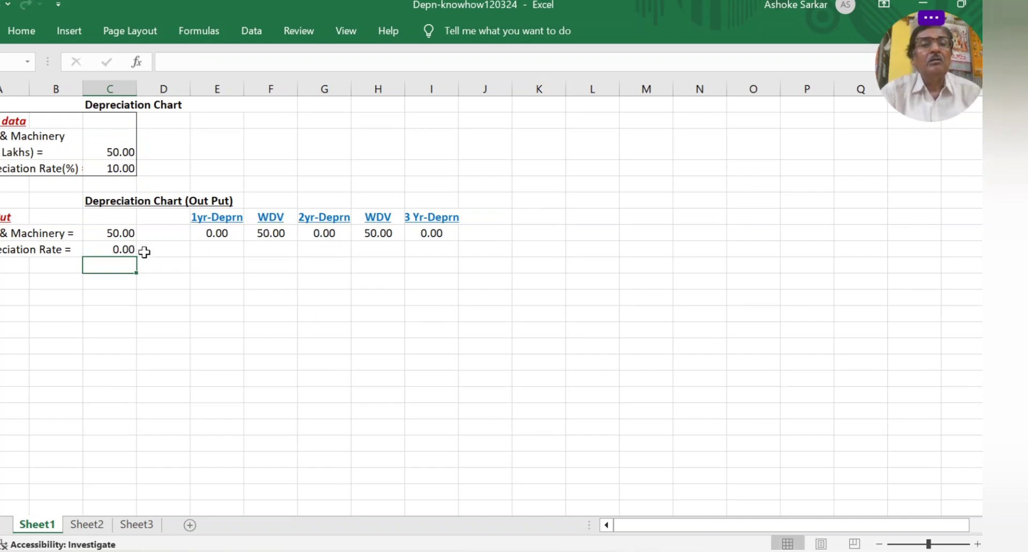
{"action": "left_click", "coordinate": [124, 250]}
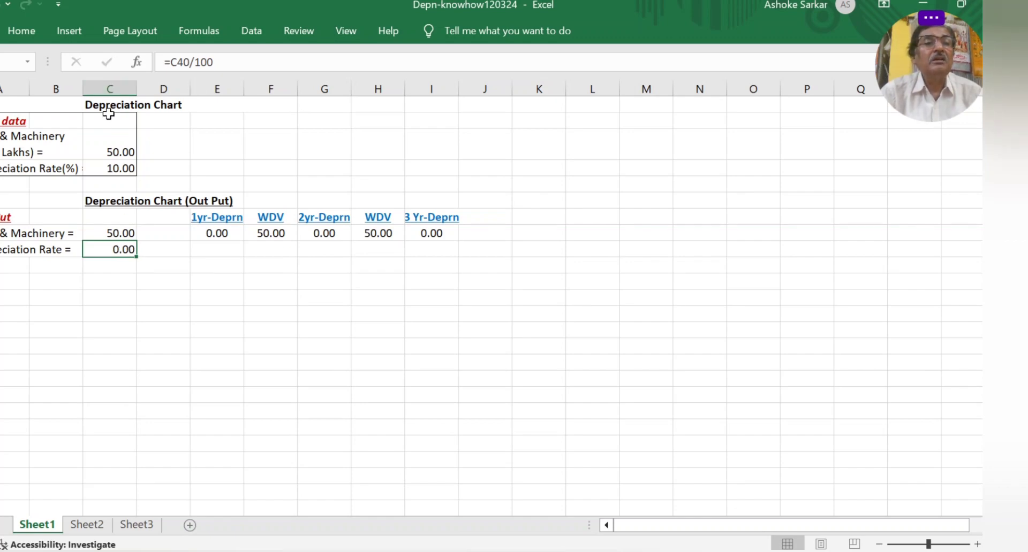
{"action": "left_click", "coordinate": [190, 61]}
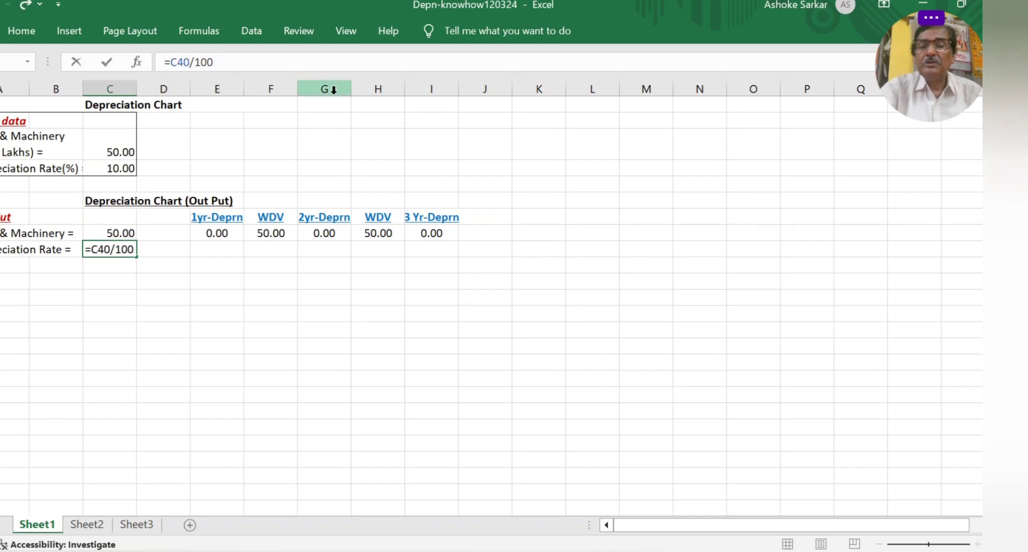
{"action": "key", "text": "BackSpace"}
{"action": "key", "text": "Return"}
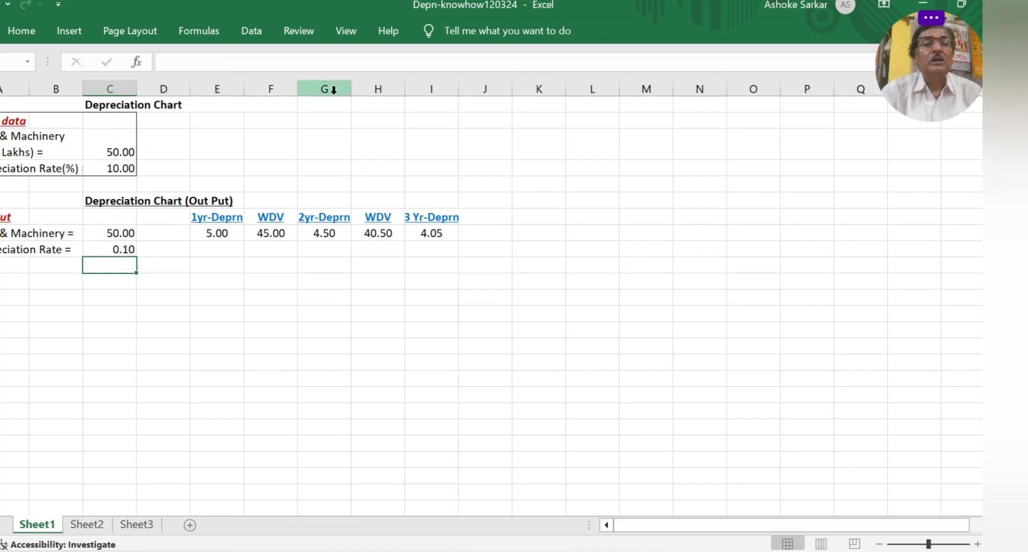
- Review the formulas of the depreciation rate, the plant and machinery value, and the yearly depreciation and WDV cells through the third year
{"action": "left_click", "coordinate": [127, 250]}
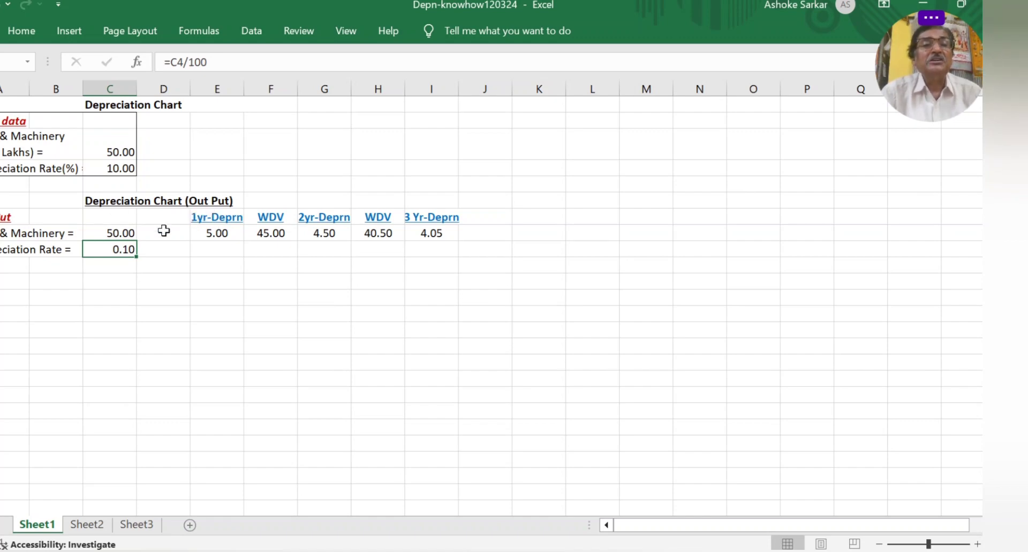
{"action": "left_click", "coordinate": [212, 234]}
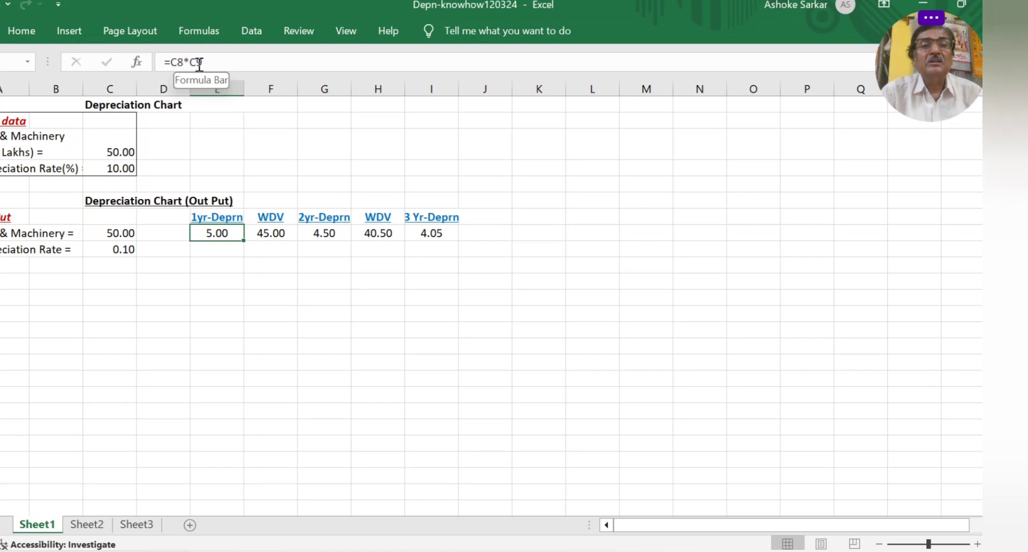
{"action": "left_click", "coordinate": [121, 236]}
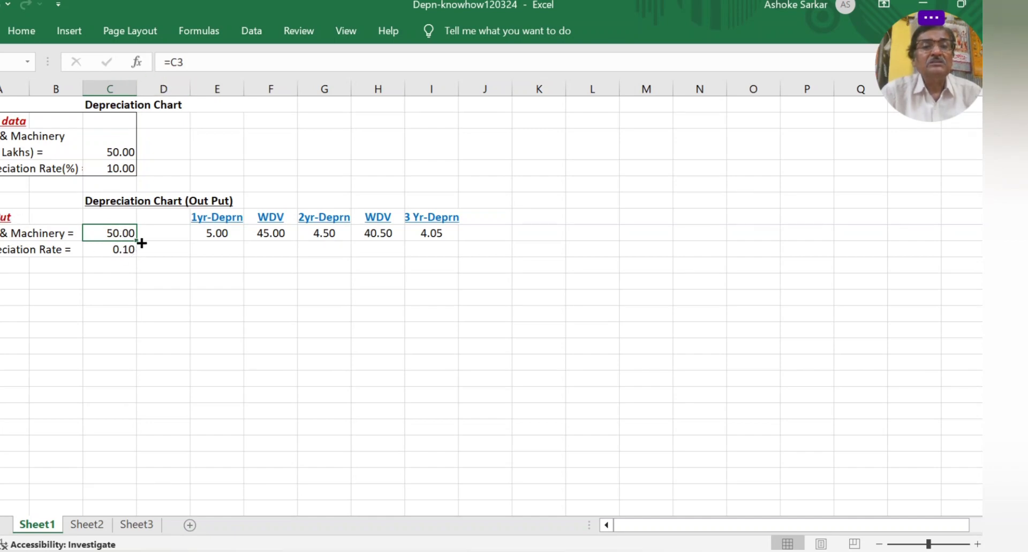
{"action": "left_click", "coordinate": [213, 239]}
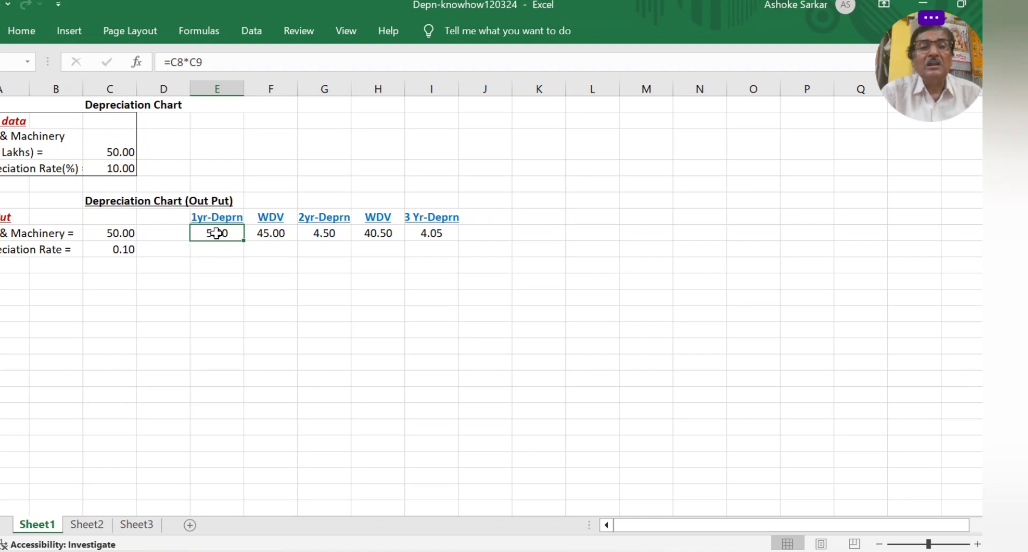
{"action": "left_click", "coordinate": [271, 231]}
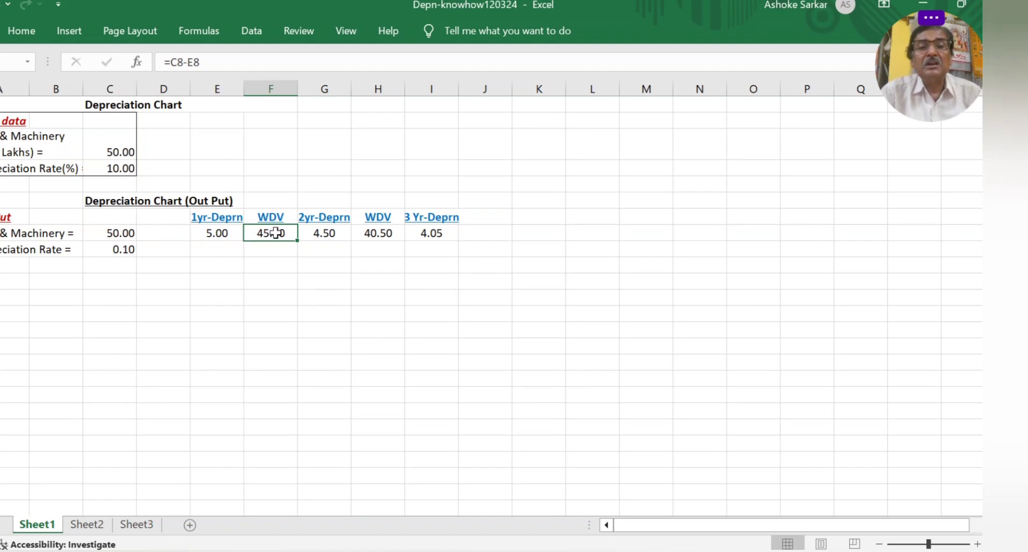
{"action": "left_click", "coordinate": [323, 236]}
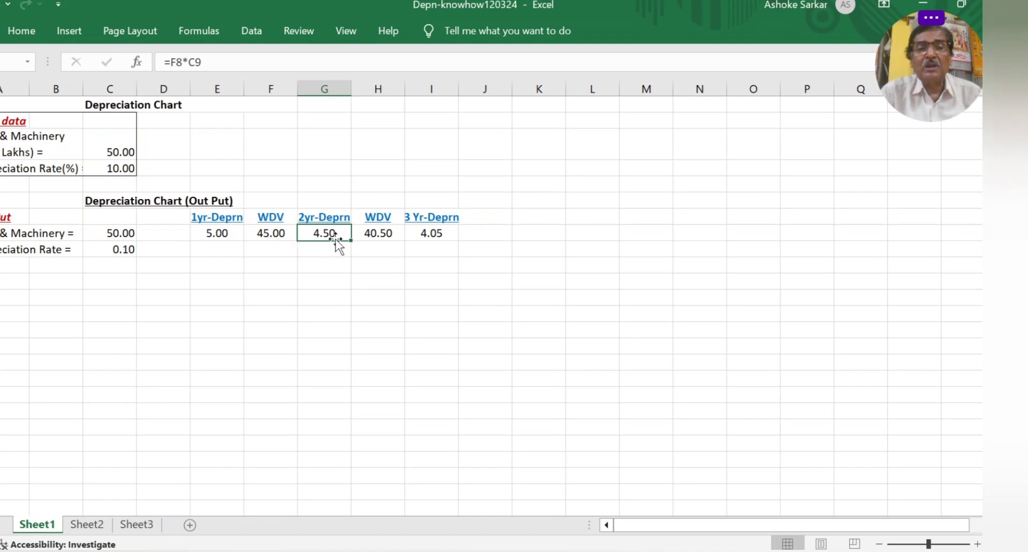
{"action": "left_click", "coordinate": [374, 235]}
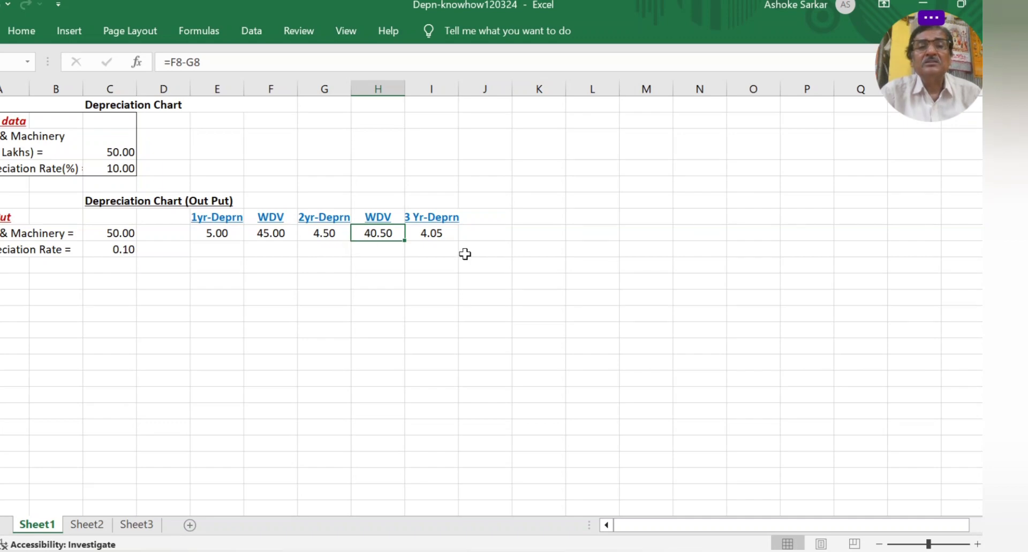
{"action": "left_click", "coordinate": [430, 233]}
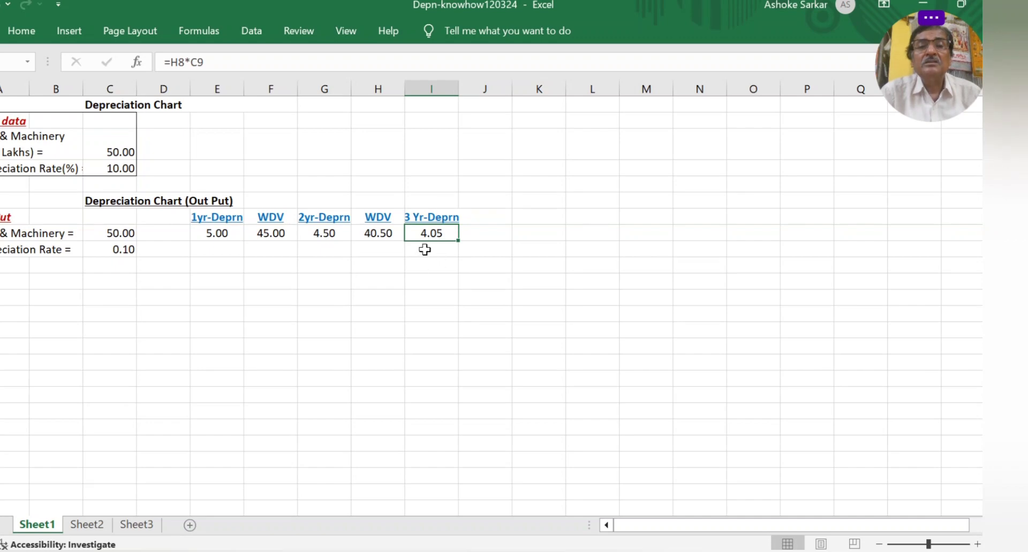
{"action": "left_click", "coordinate": [363, 270]}
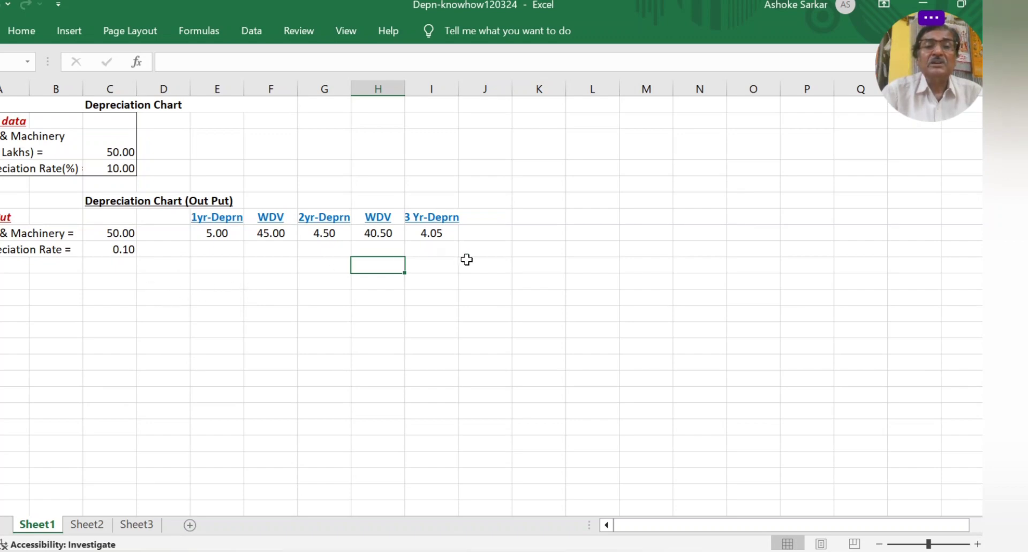
- Set the plant and machinery cost in the input data to 60 lakhs
{"action": "left_click", "coordinate": [118, 151]}
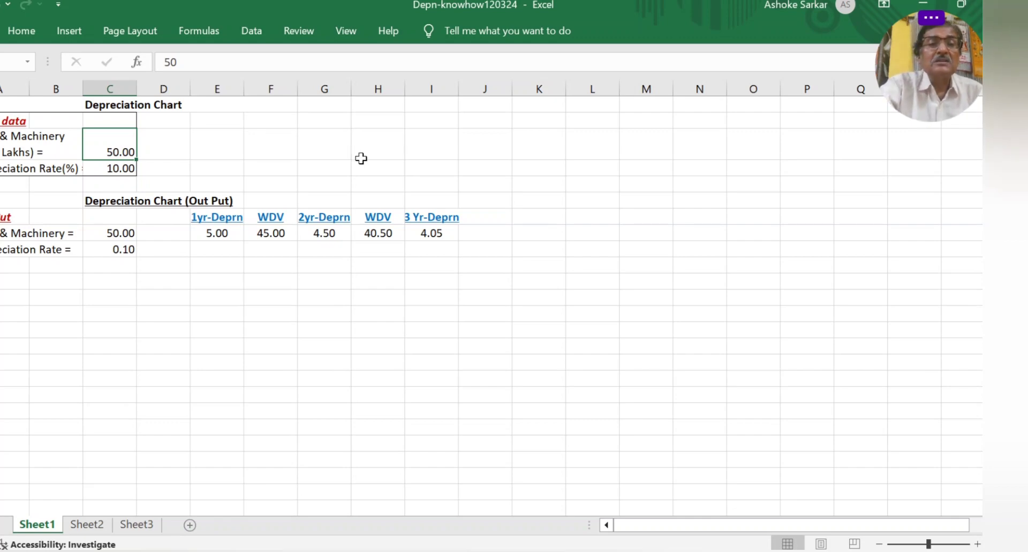
{"action": "type", "text": "60"}
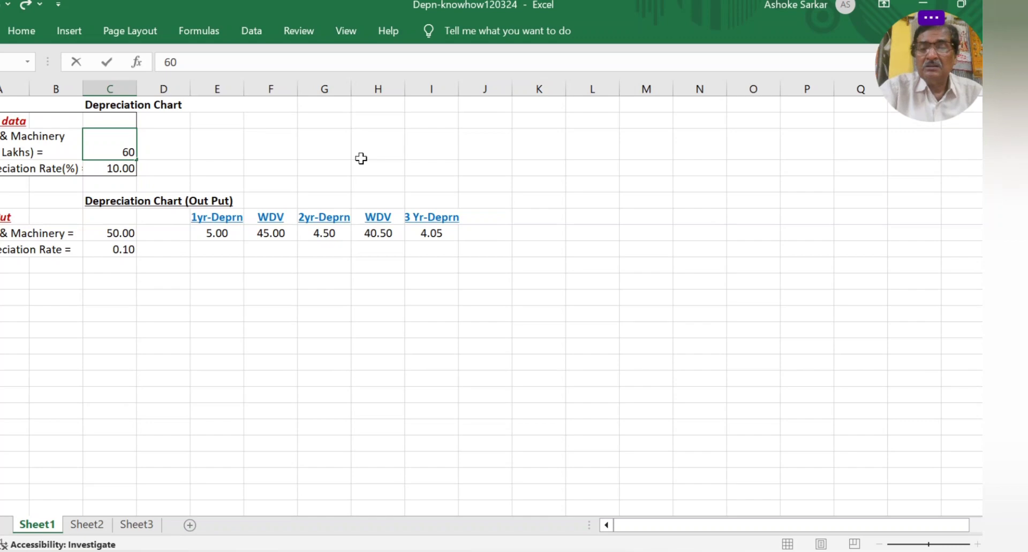
{"action": "key", "text": "Return"}
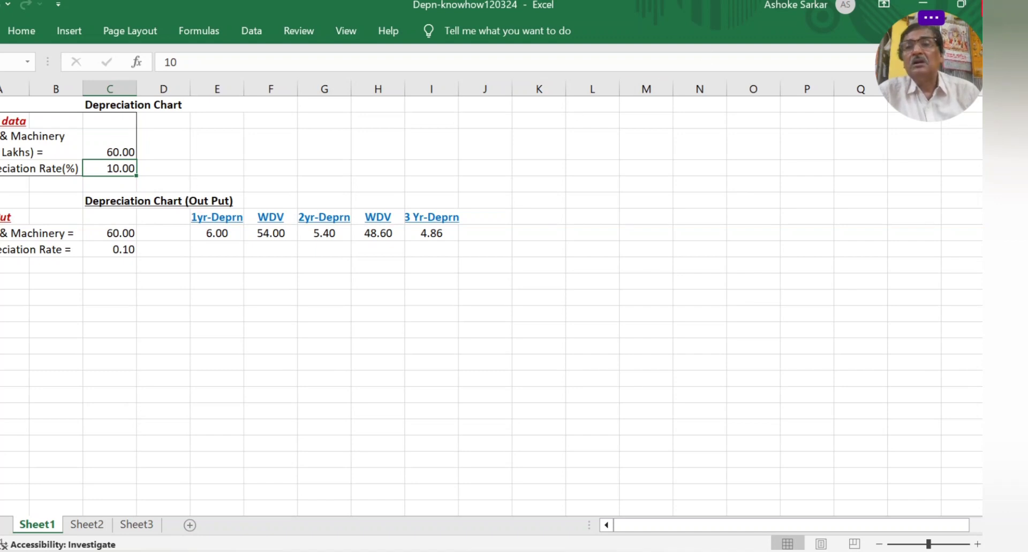
- Close the depreciation workbook without saving, and open the Word document linked to INPUT-DATA on the project report slide
{"action": "left_click", "coordinate": [990, 6]}
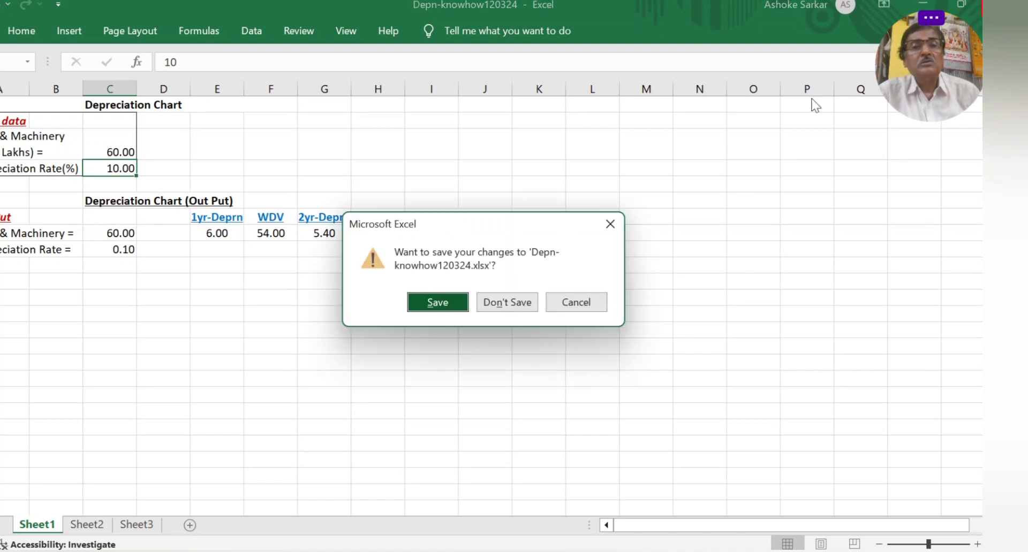
{"action": "left_click", "coordinate": [508, 303]}
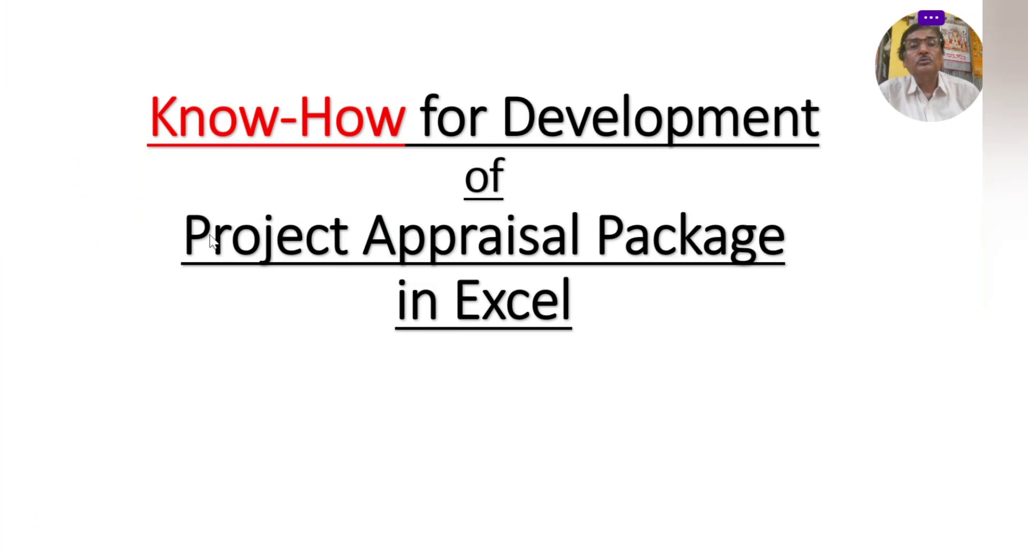
{"action": "left_click", "coordinate": [707, 350]}
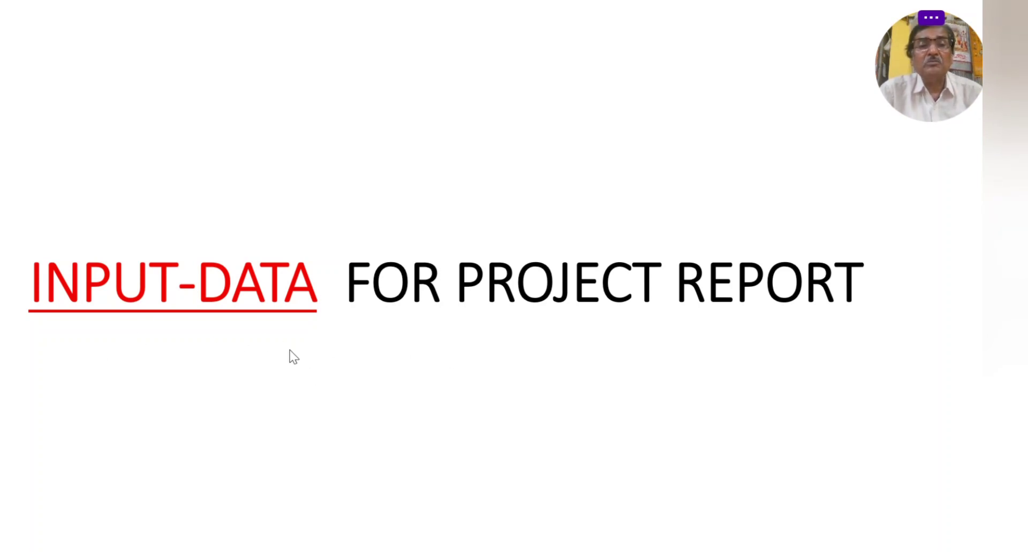
{"action": "left_click", "coordinate": [160, 287]}
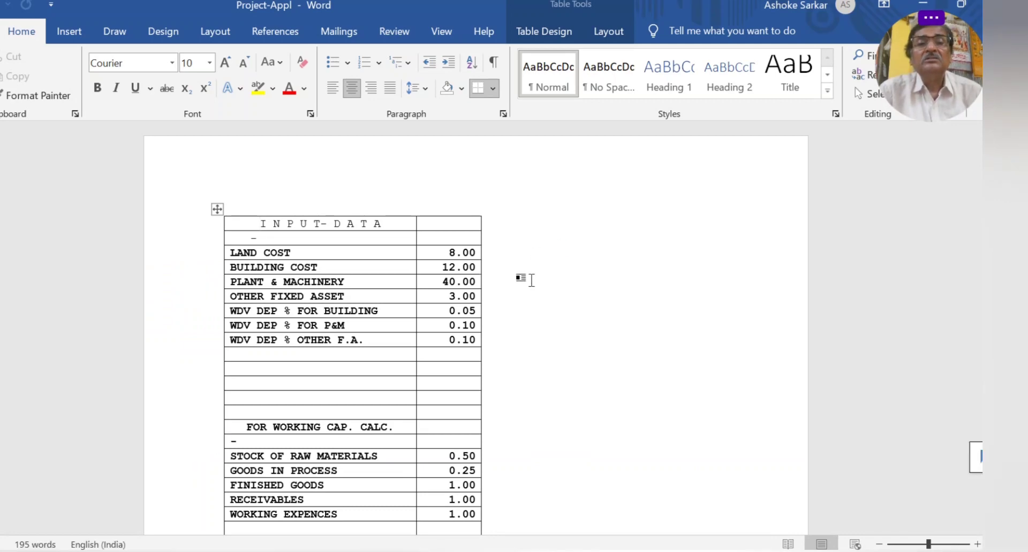
- Examine the input data tables for fixed assets, working capital, cost of production and the break-even and cash flow calculations
{"action": "scroll", "coordinate": [532, 280], "scroll_direction": "down", "scroll_amount": 1}
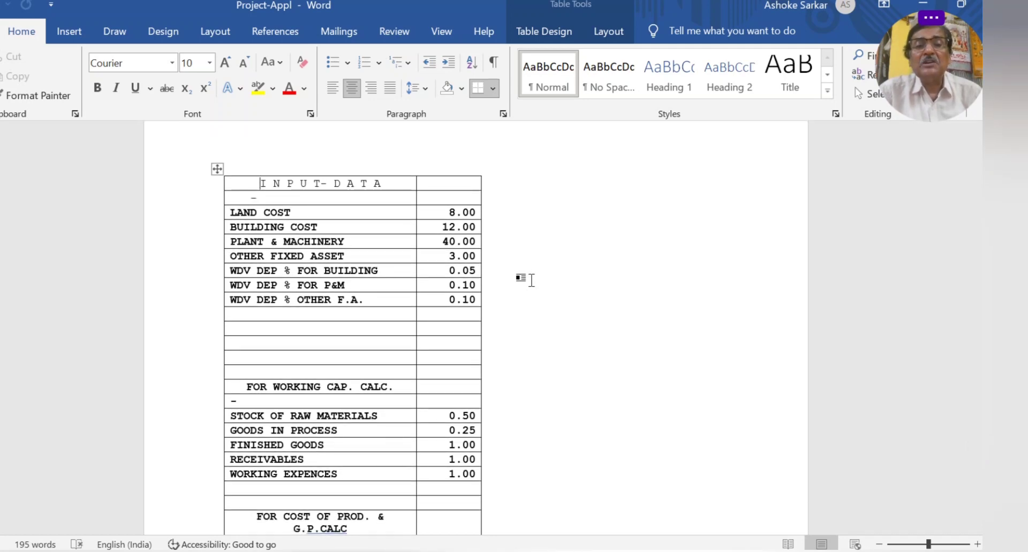
{"action": "scroll", "coordinate": [532, 280], "scroll_direction": "down", "scroll_amount": 1}
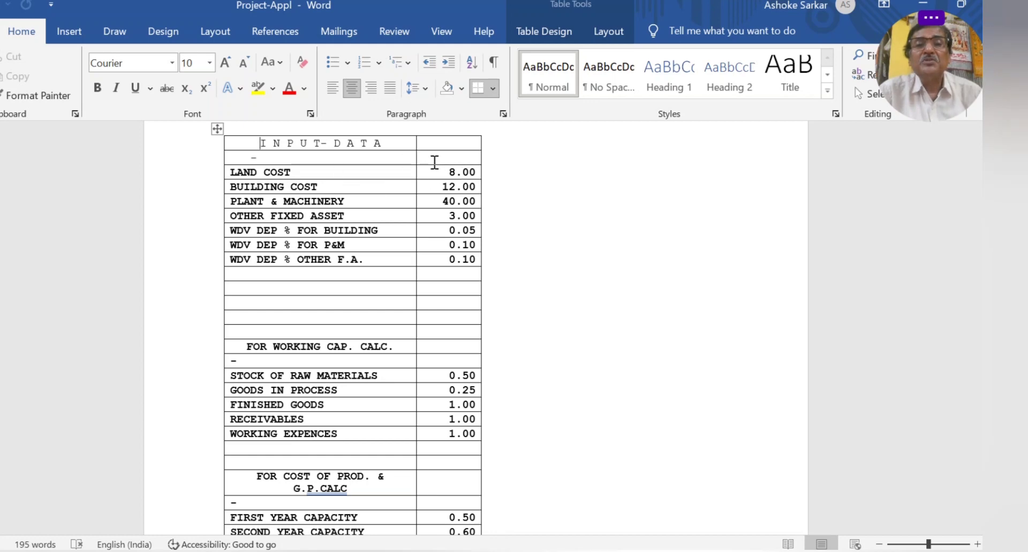
{"action": "mouse_move", "coordinate": [209, 196]}
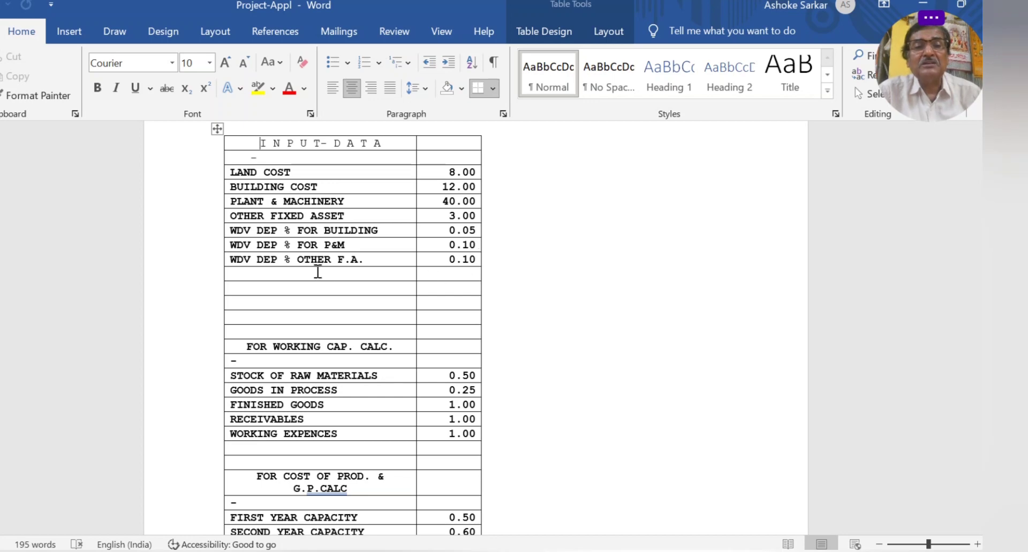
{"action": "scroll", "coordinate": [308, 370], "scroll_direction": "down", "scroll_amount": 5}
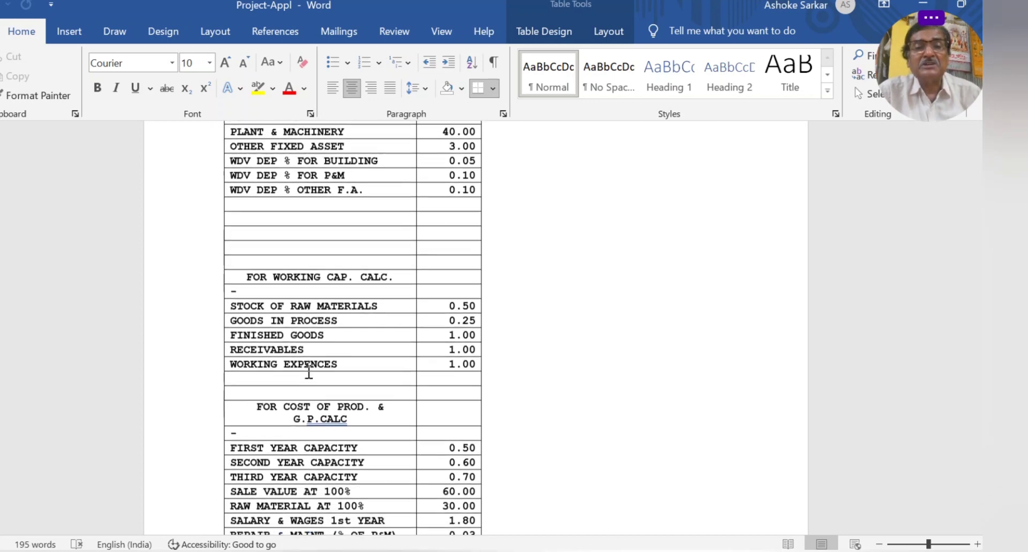
{"action": "scroll", "coordinate": [308, 369], "scroll_direction": "up", "scroll_amount": 2}
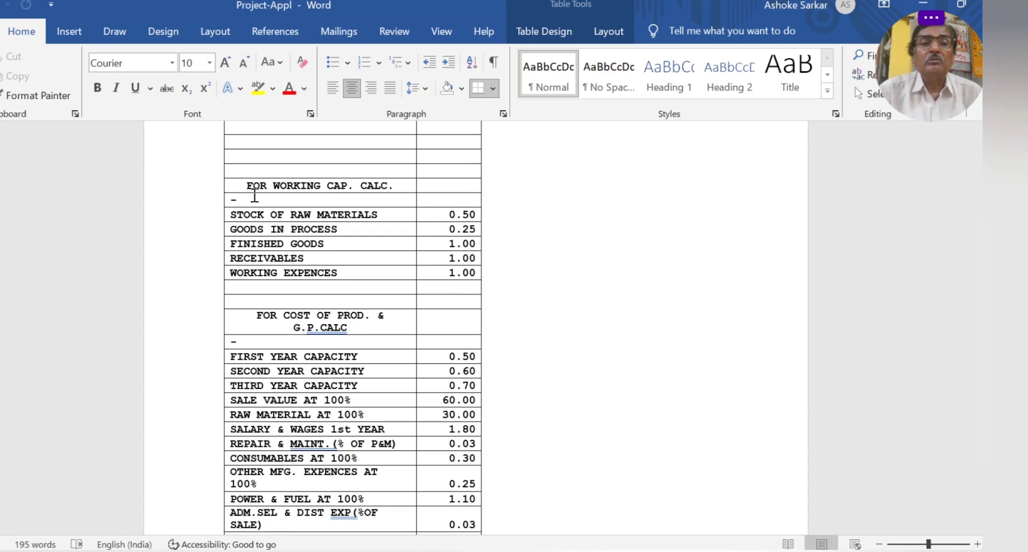
{"action": "scroll", "coordinate": [339, 288], "scroll_direction": "down", "scroll_amount": 5}
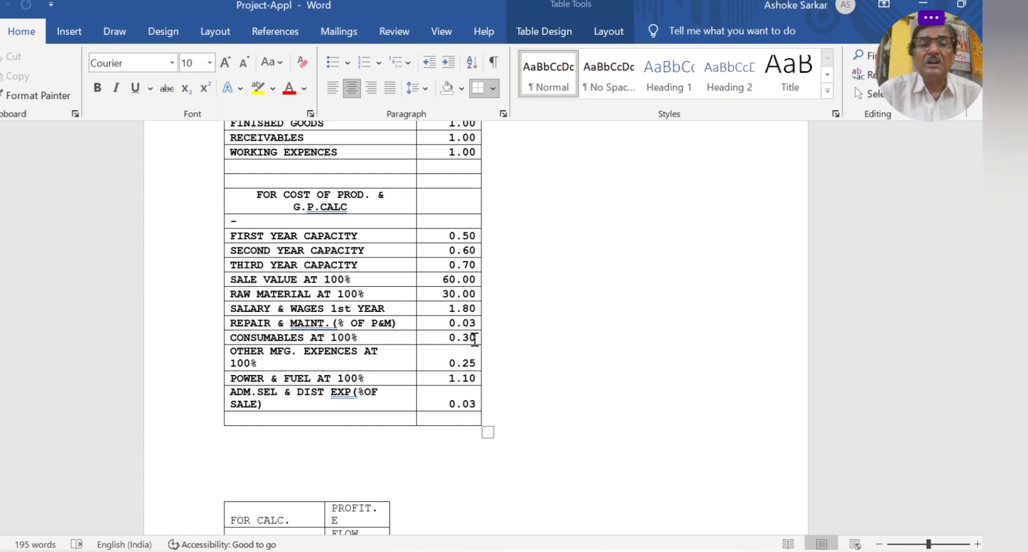
{"action": "scroll", "coordinate": [386, 340], "scroll_direction": "down", "scroll_amount": 3}
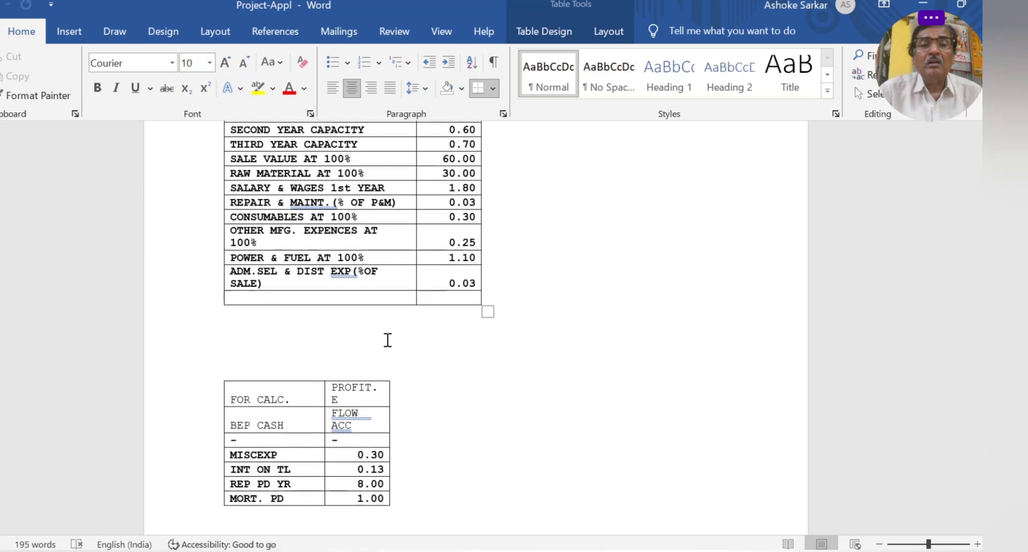
- Examine the remaining input data tables down to H.P.REQ., and look back over the working capital and cost of production entries
{"action": "scroll", "coordinate": [388, 341], "scroll_direction": "down", "scroll_amount": 12}
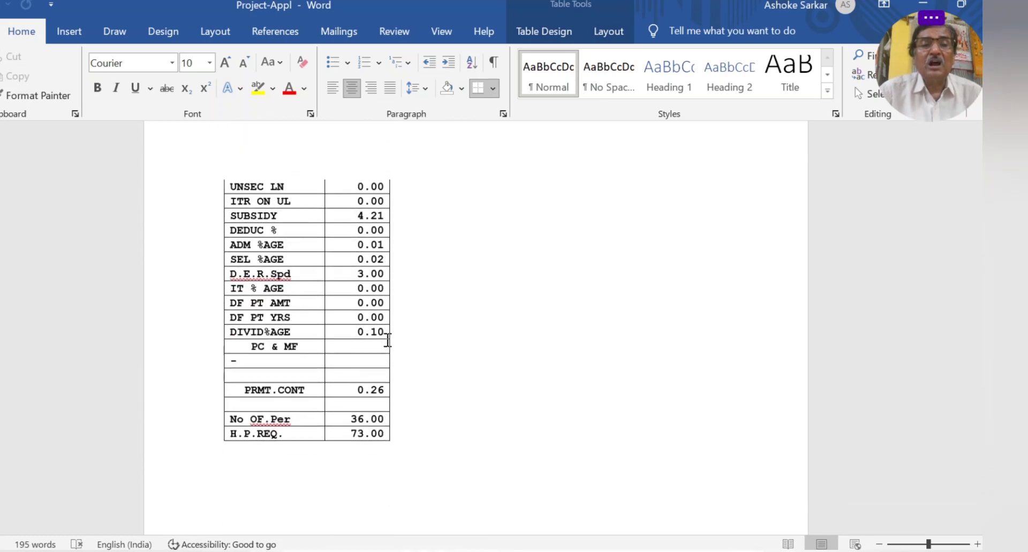
{"action": "scroll", "coordinate": [388, 341], "scroll_direction": "down", "scroll_amount": 2}
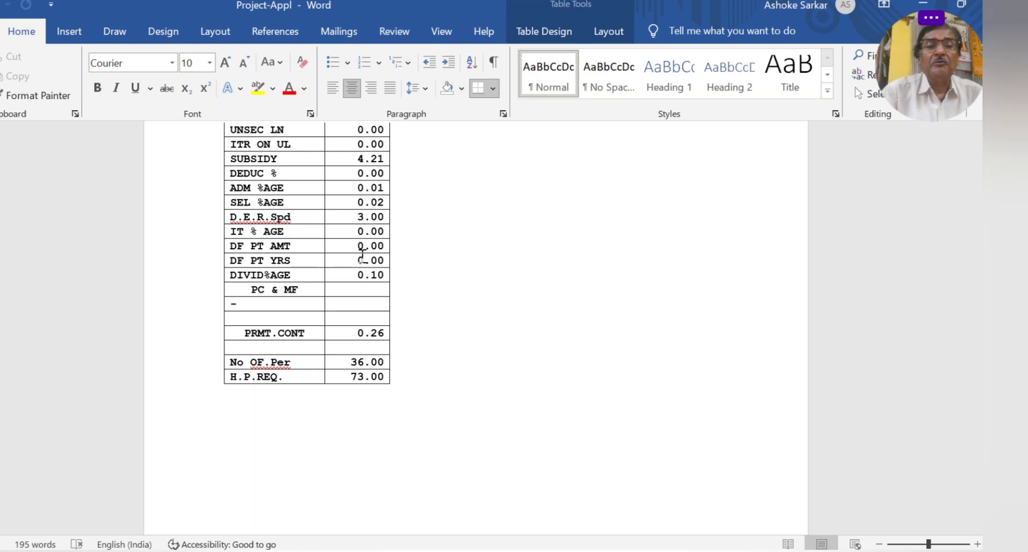
{"action": "scroll", "coordinate": [363, 253], "scroll_direction": "down", "scroll_amount": 3}
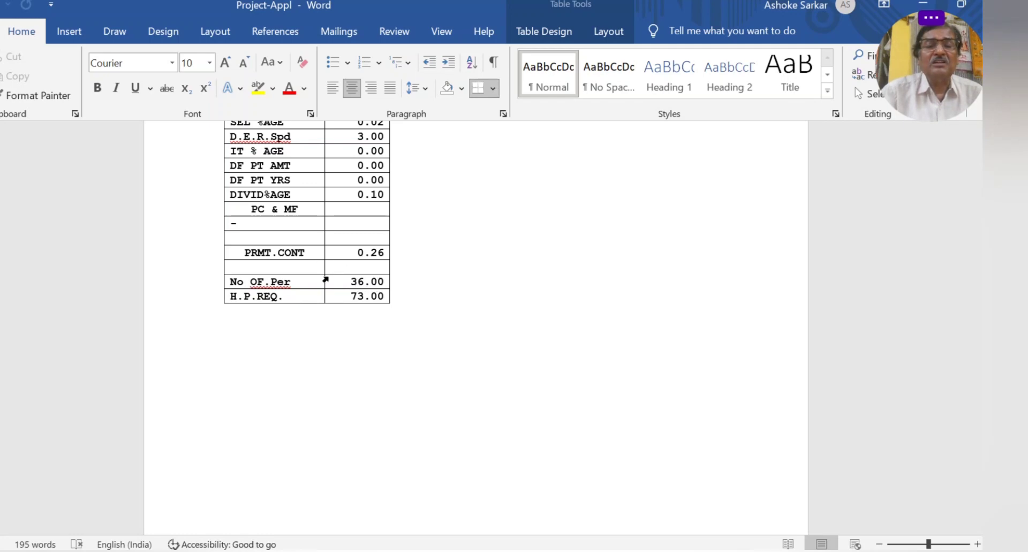
{"action": "scroll", "coordinate": [364, 253], "scroll_direction": "down", "scroll_amount": 5}
{"action": "scroll", "coordinate": [364, 253], "scroll_direction": "up", "scroll_amount": 8}
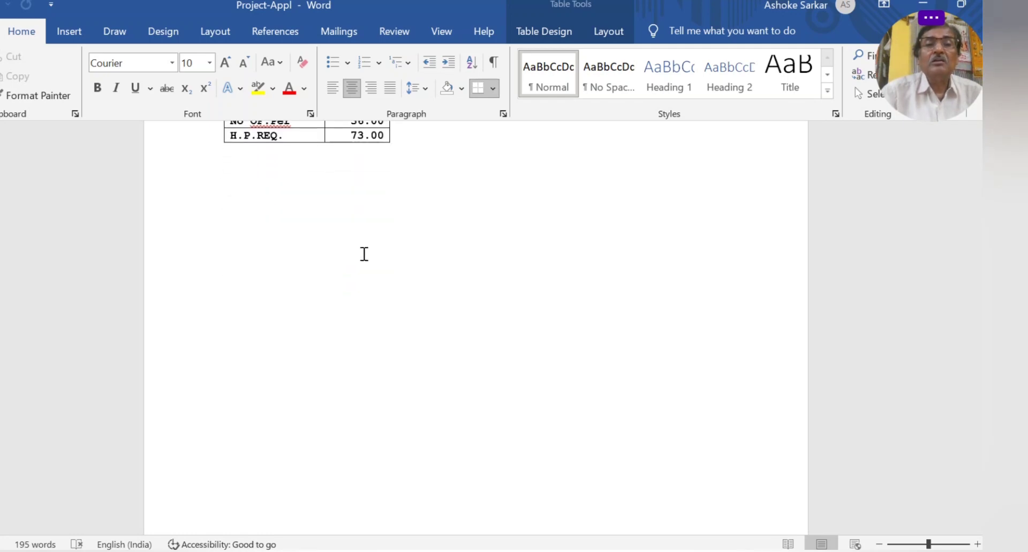
{"action": "scroll", "coordinate": [364, 253], "scroll_direction": "up", "scroll_amount": 10}
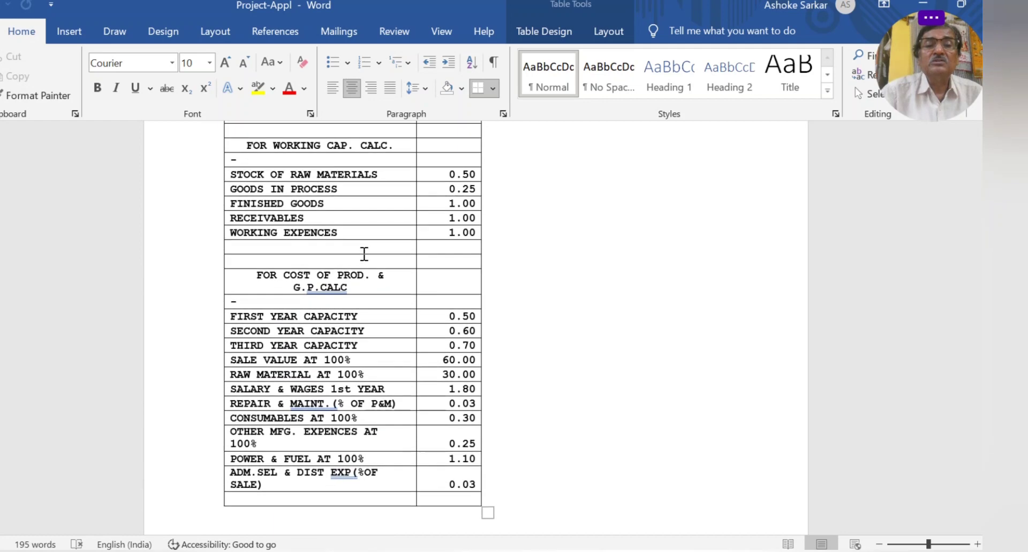
{"action": "scroll", "coordinate": [364, 253], "scroll_direction": "up", "scroll_amount": 3}
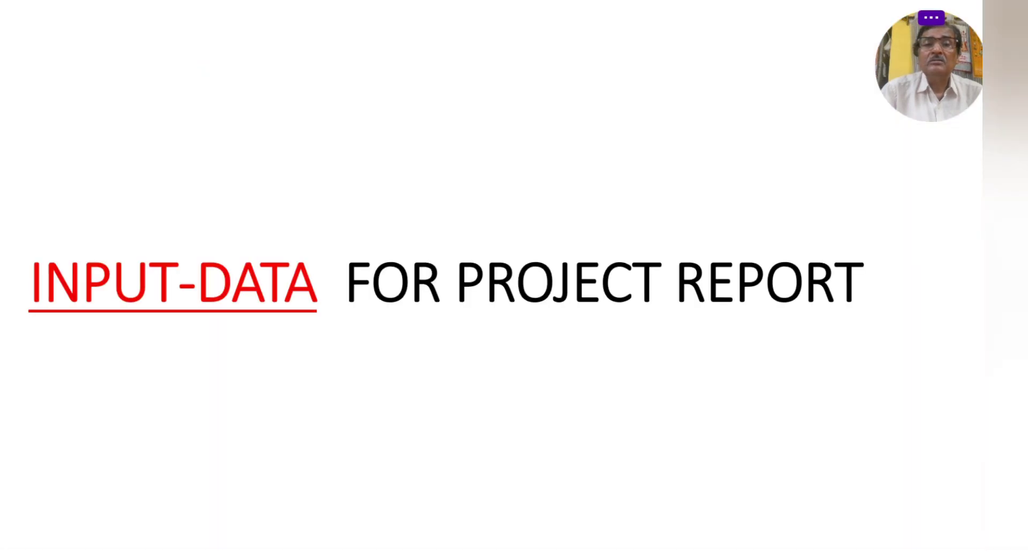
- Advance to the project appraisal slide and open the Excel workbook linked to PROJECT
{"action": "left_click", "coordinate": [370, 340]}
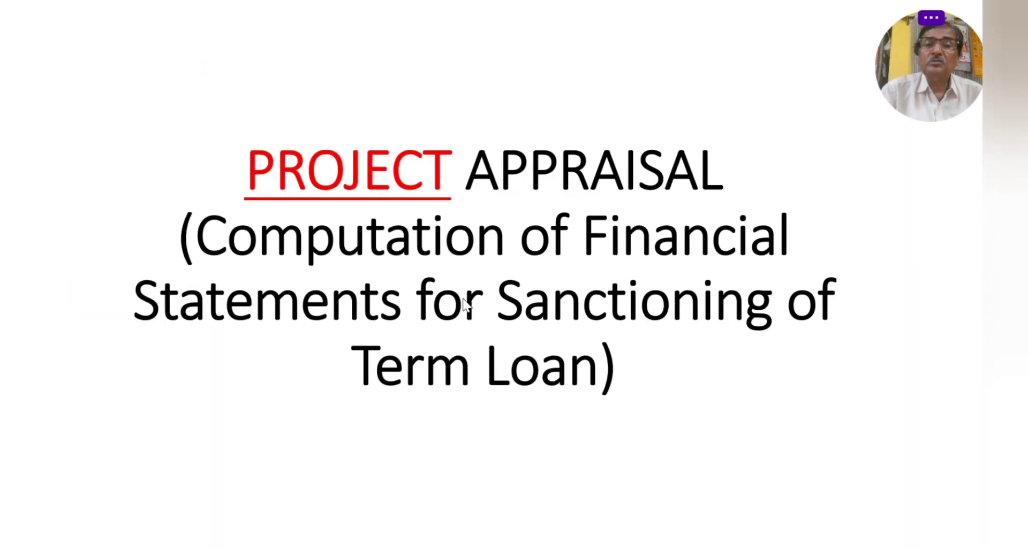
{"action": "left_click", "coordinate": [337, 180]}
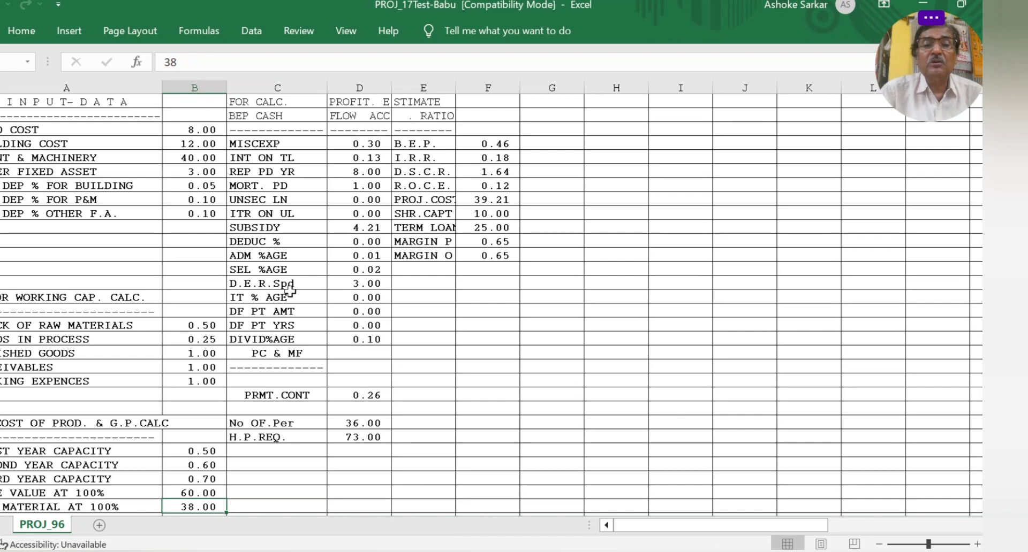
- Skim the depreciation, break-even, fund flow, accounting ratio and working capital statements, and return to the input data
{"action": "scroll", "coordinate": [291, 292], "scroll_direction": "down", "scroll_amount": 16}
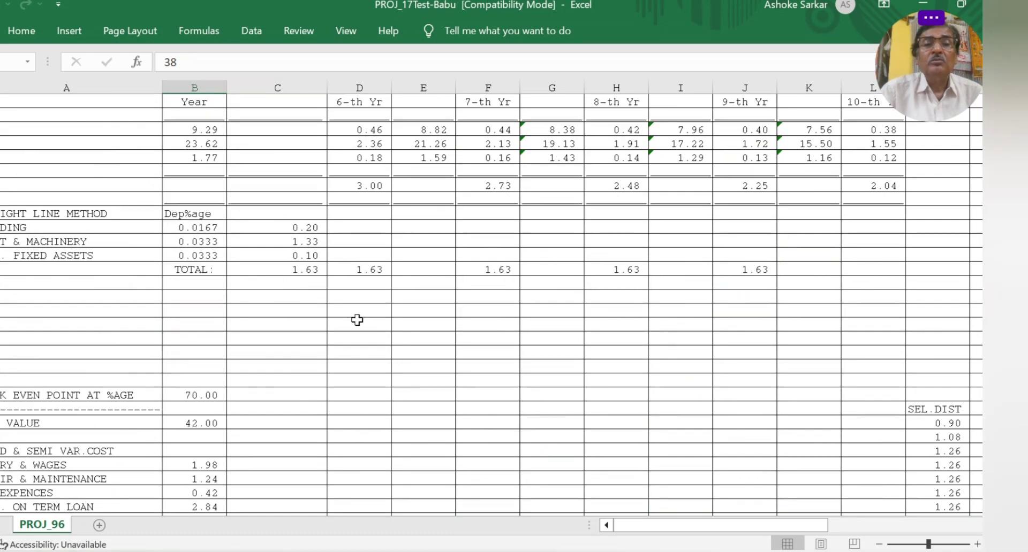
{"action": "scroll", "coordinate": [381, 368], "scroll_direction": "down", "scroll_amount": 7}
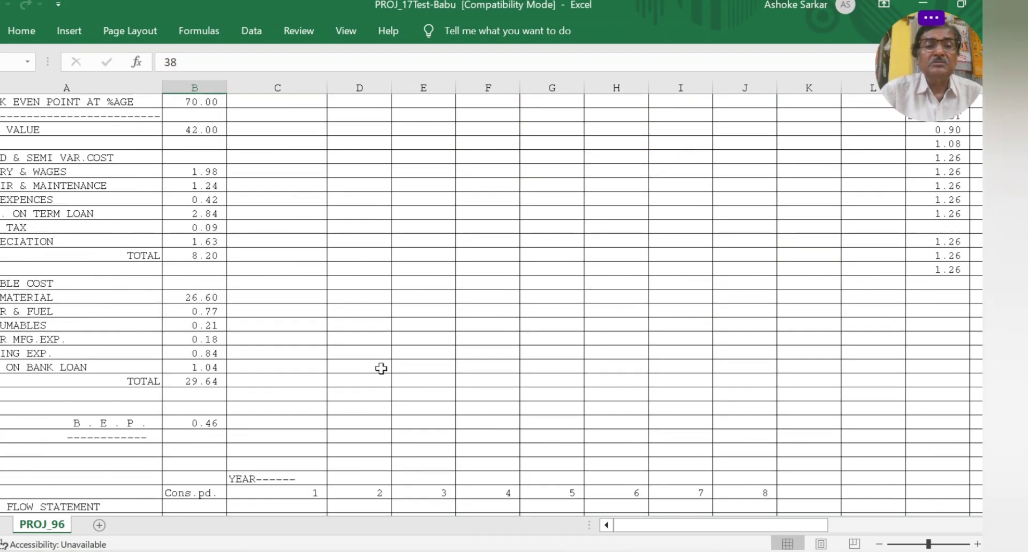
{"action": "scroll", "coordinate": [380, 368], "scroll_direction": "down", "scroll_amount": 11}
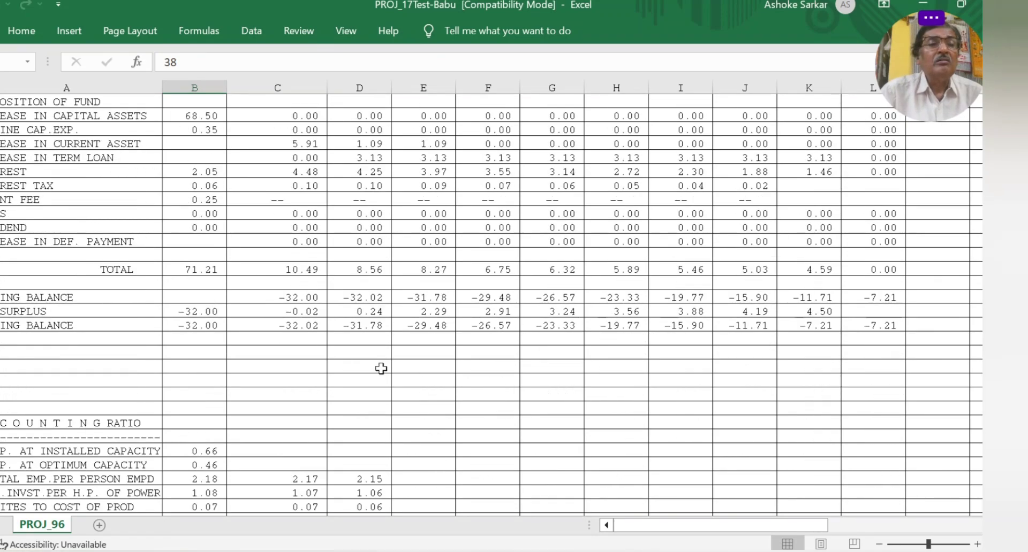
{"action": "scroll", "coordinate": [381, 368], "scroll_direction": "down", "scroll_amount": 3}
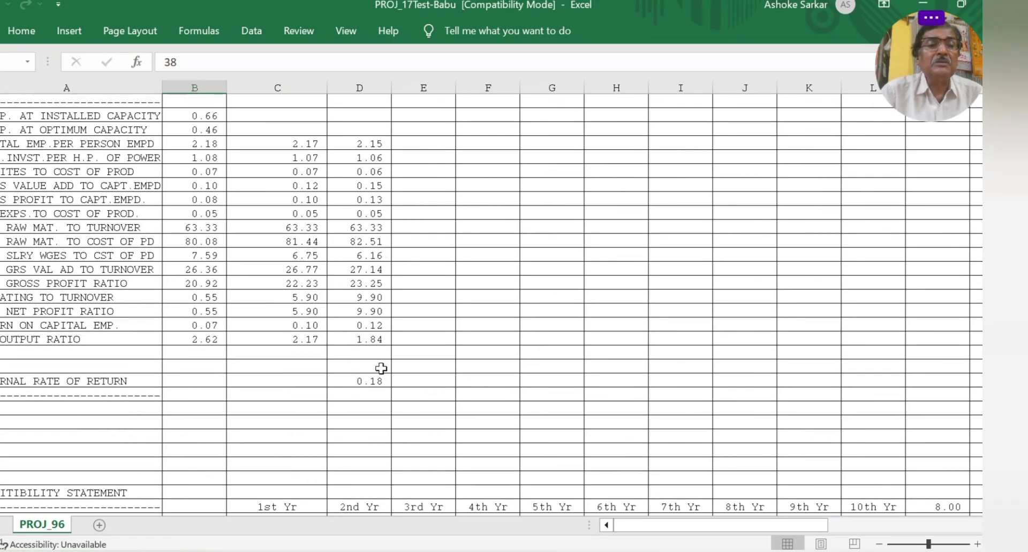
{"action": "scroll", "coordinate": [381, 369], "scroll_direction": "down", "scroll_amount": 20}
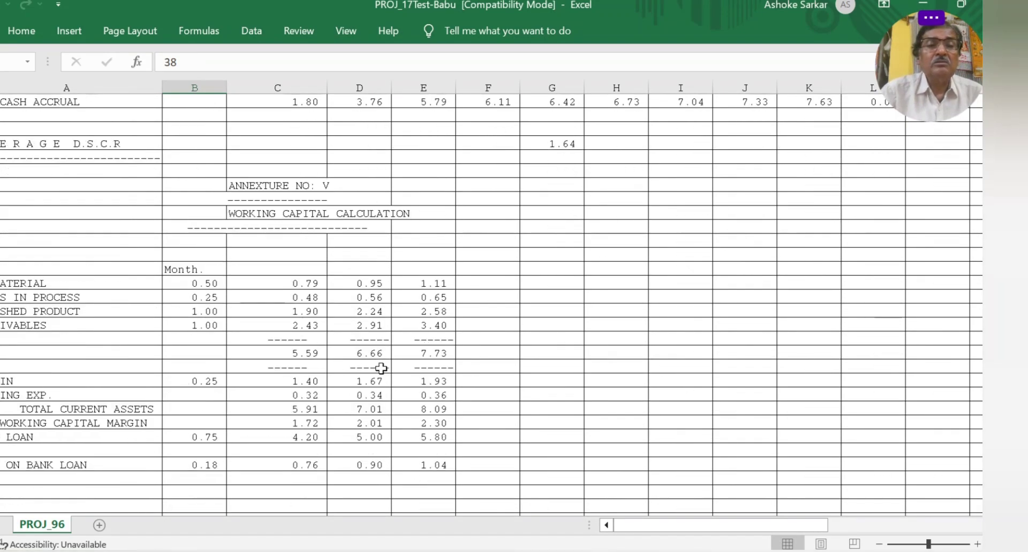
{"action": "scroll", "coordinate": [381, 368], "scroll_direction": "up", "scroll_amount": 20}
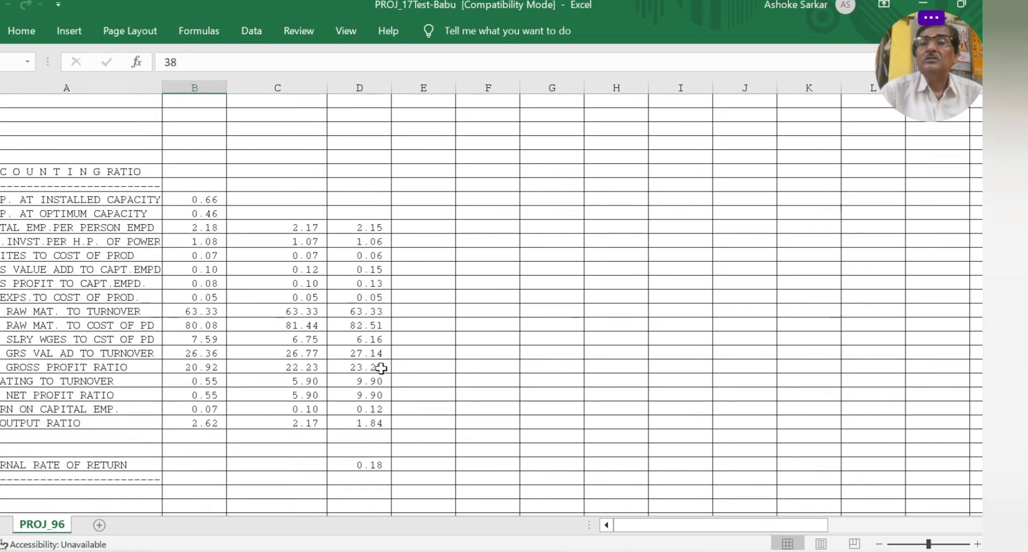
{"action": "scroll", "coordinate": [380, 368], "scroll_direction": "up", "scroll_amount": 20}
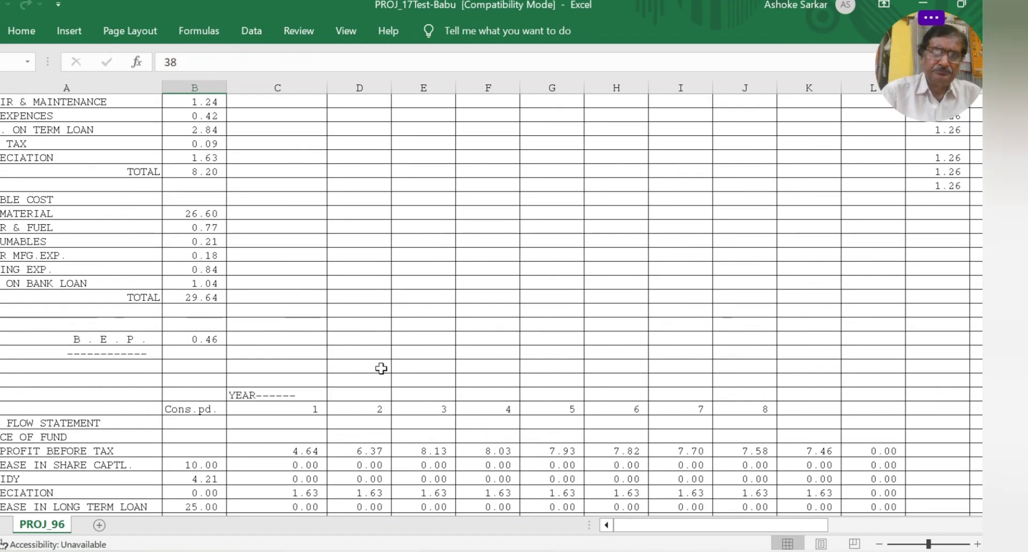
{"action": "scroll", "coordinate": [380, 369], "scroll_direction": "up", "scroll_amount": 20}
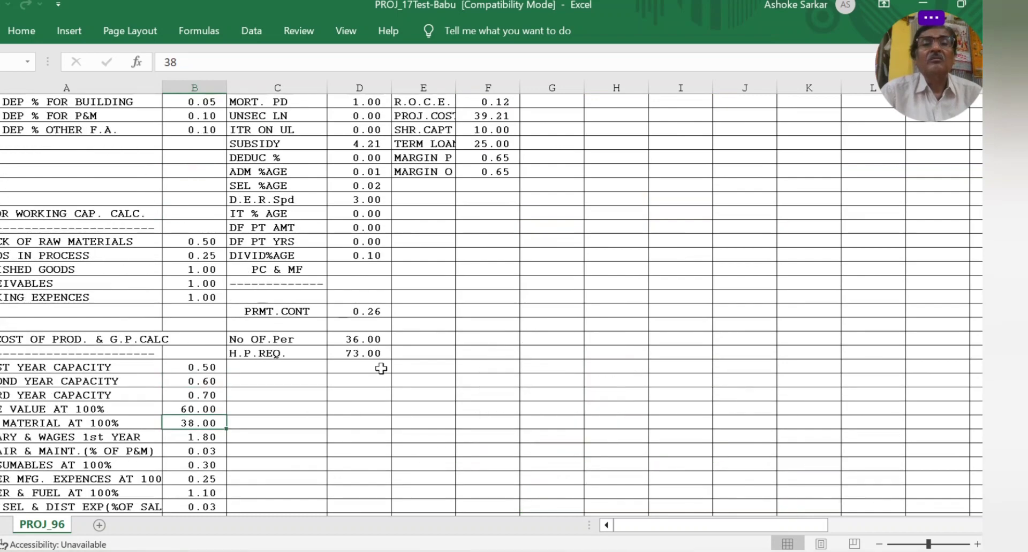
{"action": "scroll", "coordinate": [380, 368], "scroll_direction": "up", "scroll_amount": 2}
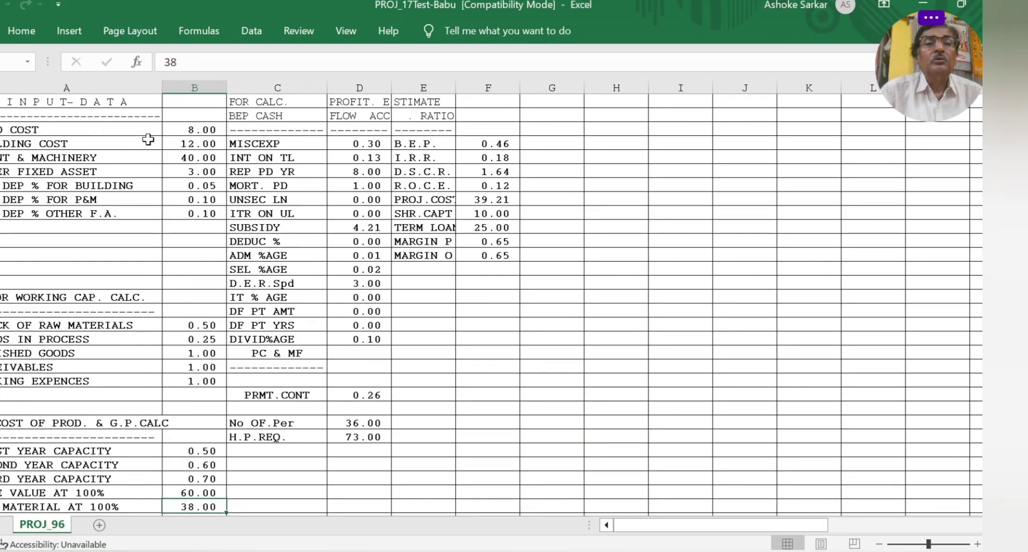
- Review the workbook's input data, from land cost through working capital and cost of production to the profit, break-even and cash flow entries
{"action": "left_click", "coordinate": [192, 130]}
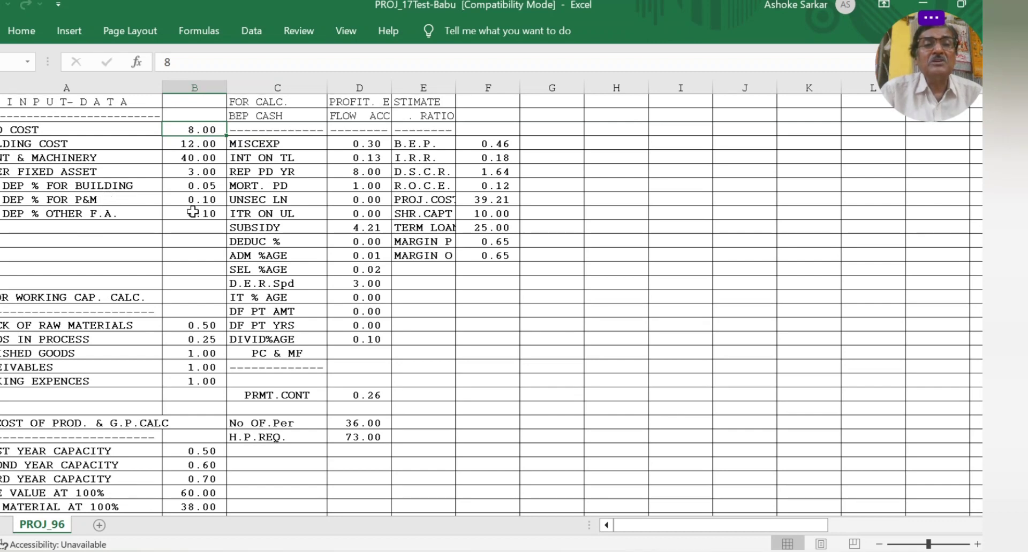
{"action": "scroll", "coordinate": [194, 307], "scroll_direction": "down", "scroll_amount": 2}
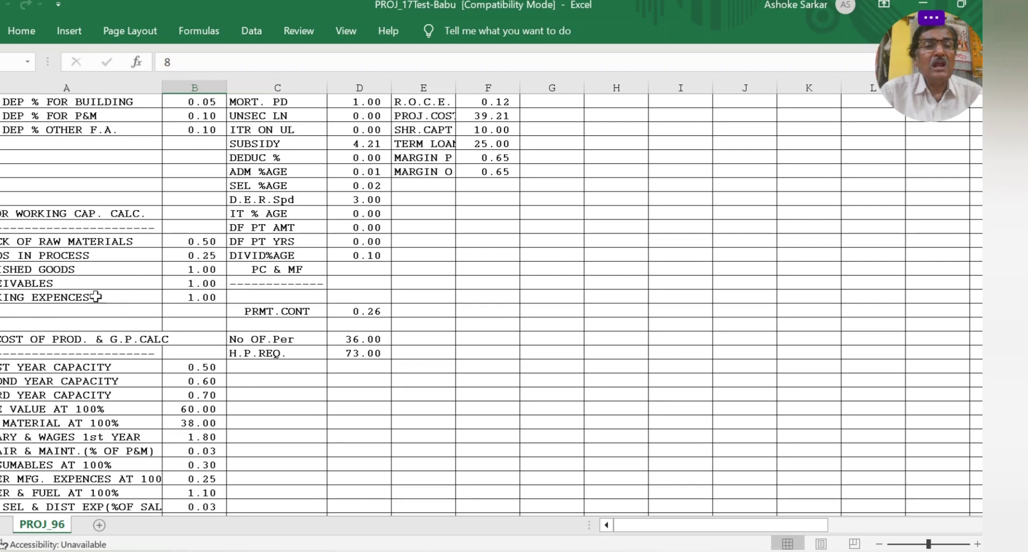
{"action": "scroll", "coordinate": [134, 310], "scroll_direction": "down", "scroll_amount": 2}
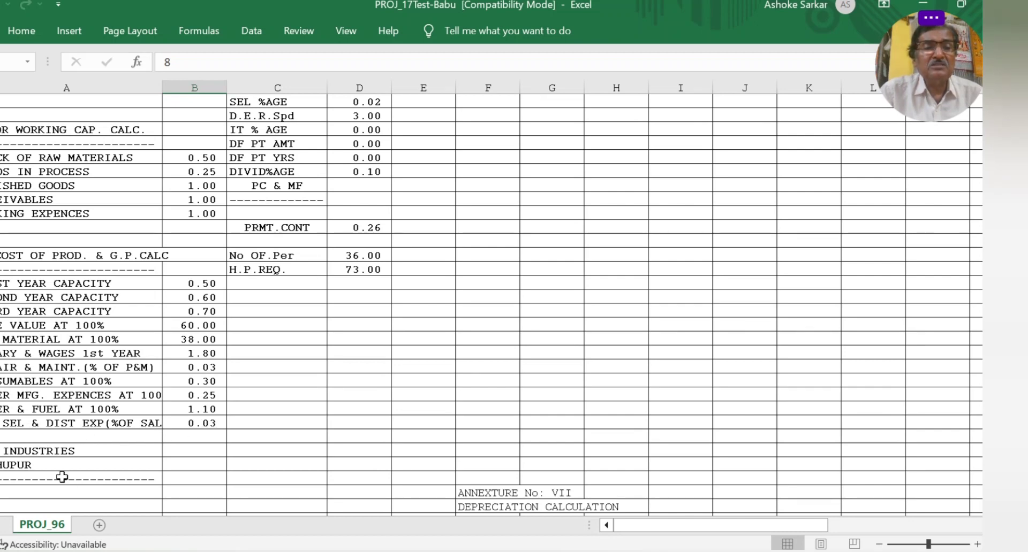
{"action": "scroll", "coordinate": [141, 372], "scroll_direction": "down", "scroll_amount": 3}
{"action": "scroll", "coordinate": [142, 372], "scroll_direction": "up", "scroll_amount": 7}
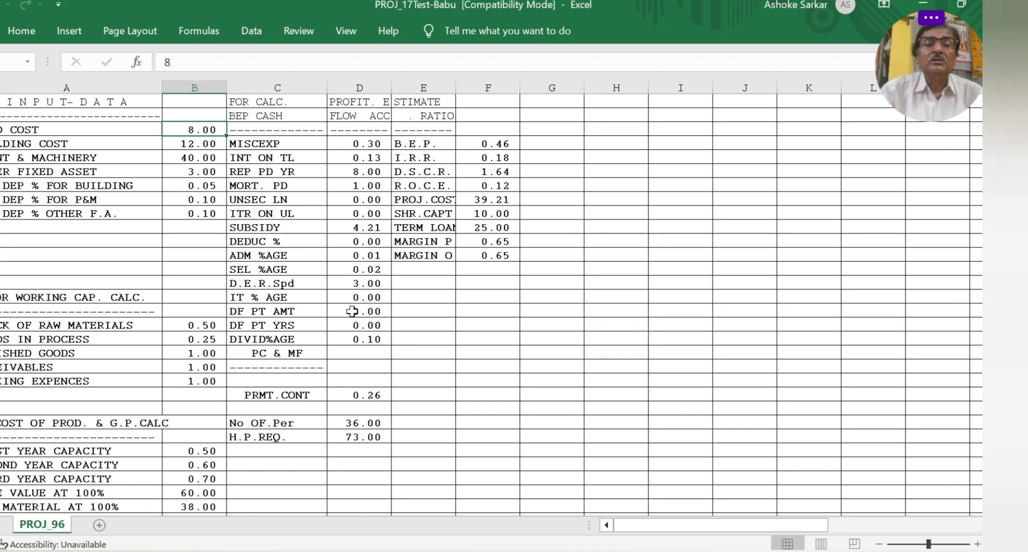
{"action": "scroll", "coordinate": [327, 359], "scroll_direction": "down", "scroll_amount": 2}
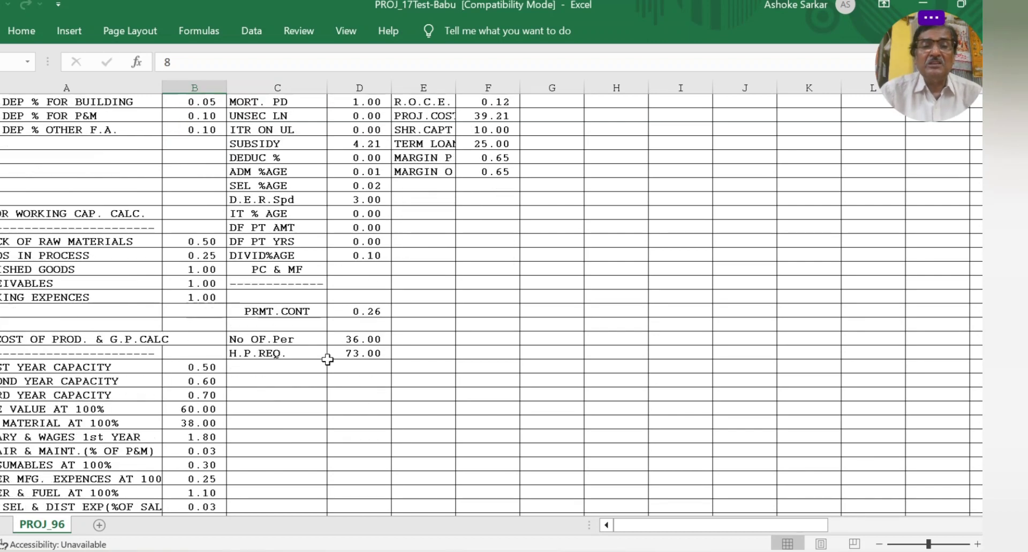
- Bold all the output statements from the Annexture No: VII depreciation heading down to the blank row below the 39.21 totals
{"action": "scroll", "coordinate": [327, 359], "scroll_direction": "down", "scroll_amount": 6}
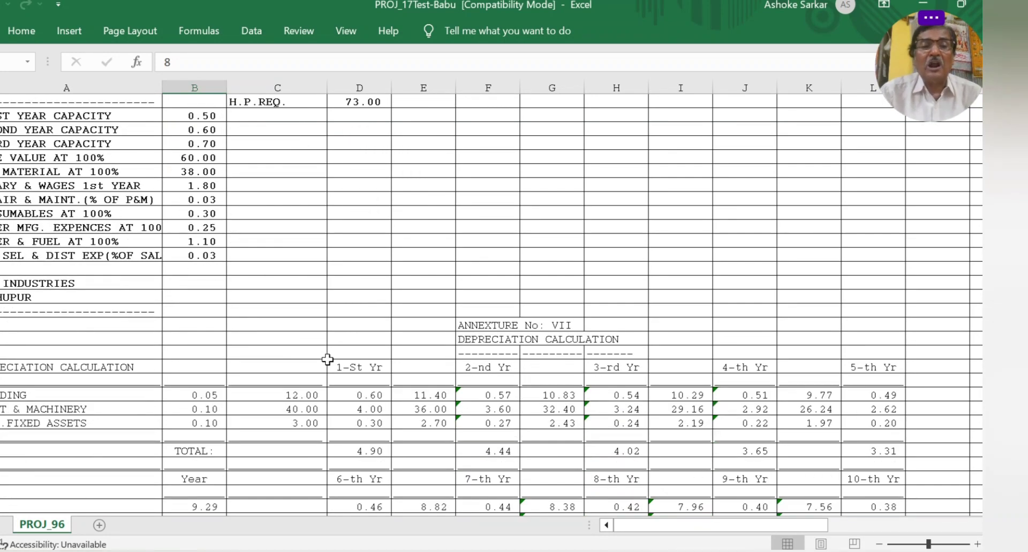
{"action": "scroll", "coordinate": [385, 353], "scroll_direction": "down", "scroll_amount": 1}
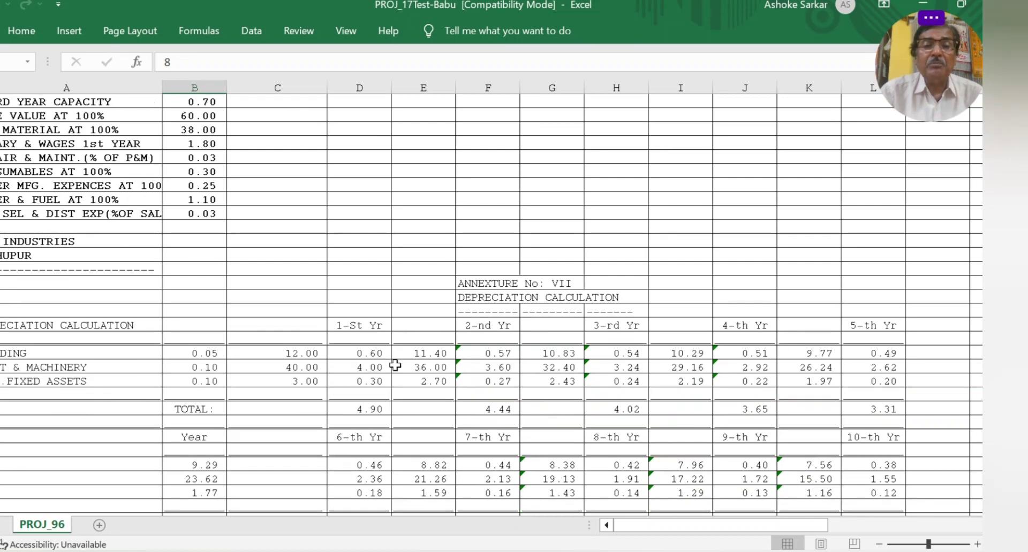
{"action": "left_click", "coordinate": [458, 283]}
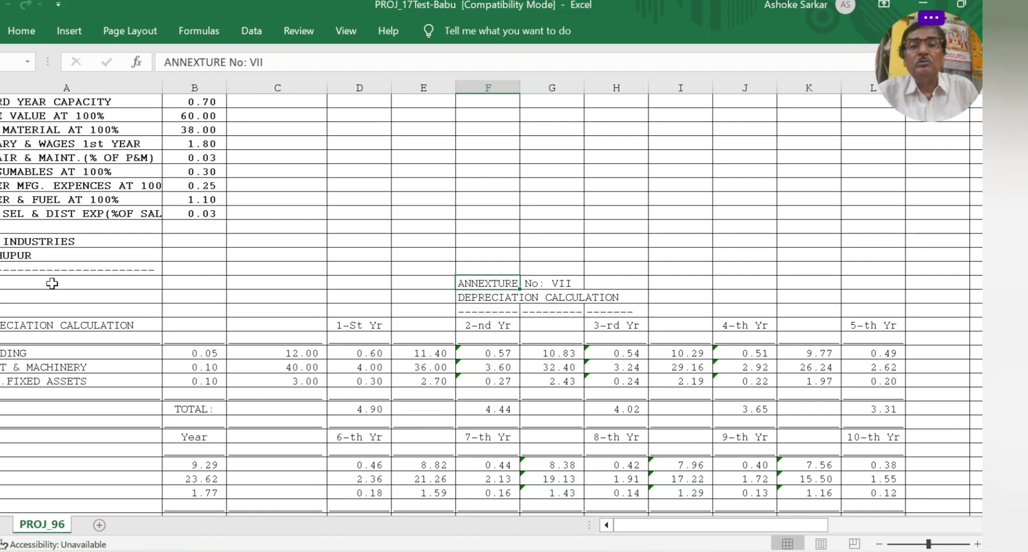
{"action": "left_click_drag", "start_coordinate": [52, 283], "coordinate": [970, 307]}
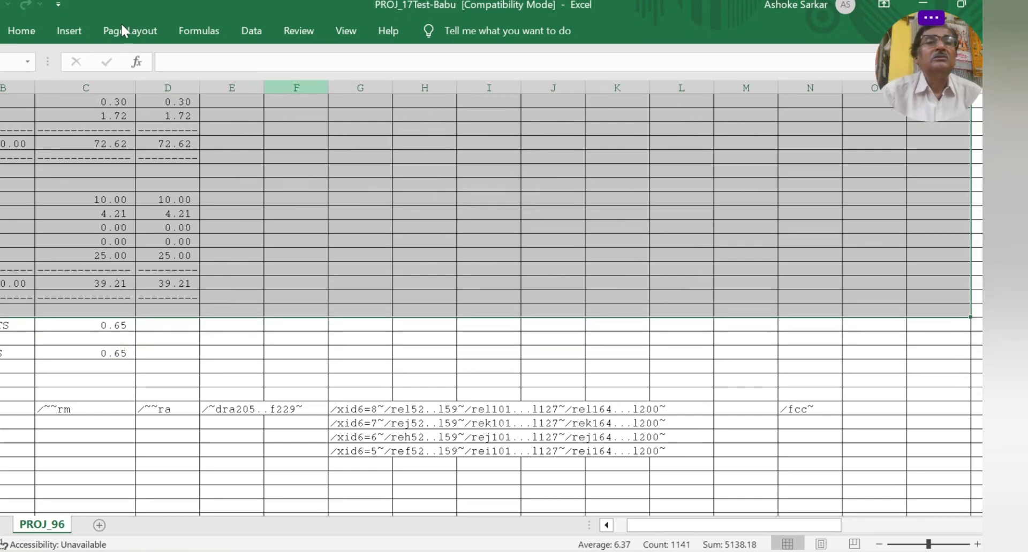
{"action": "left_click", "coordinate": [19, 28]}
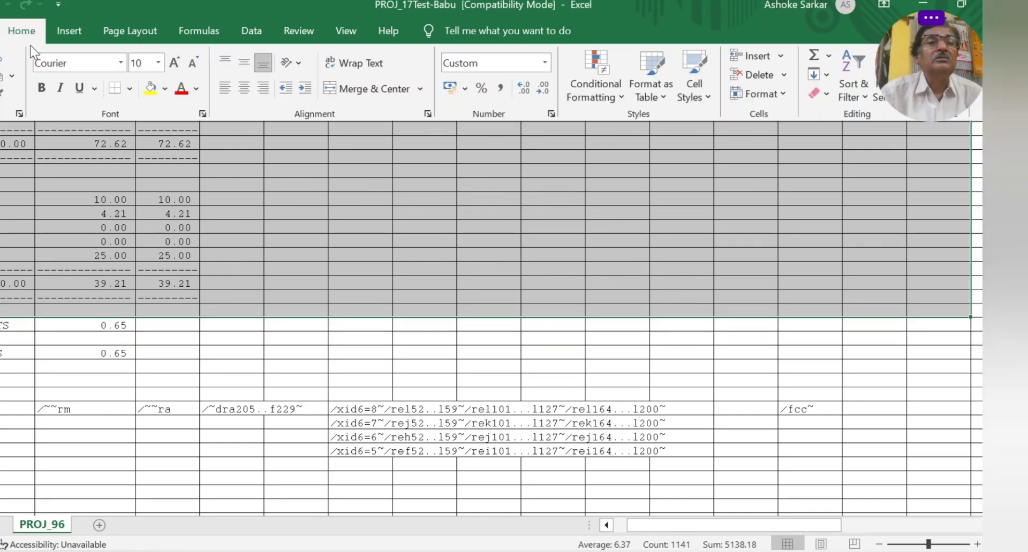
{"action": "left_click", "coordinate": [41, 87]}
- Compare the input data with the depreciation calculation, straight line method and break-even point sections that use it
{"action": "scroll", "coordinate": [497, 244], "scroll_direction": "up", "scroll_amount": 8}
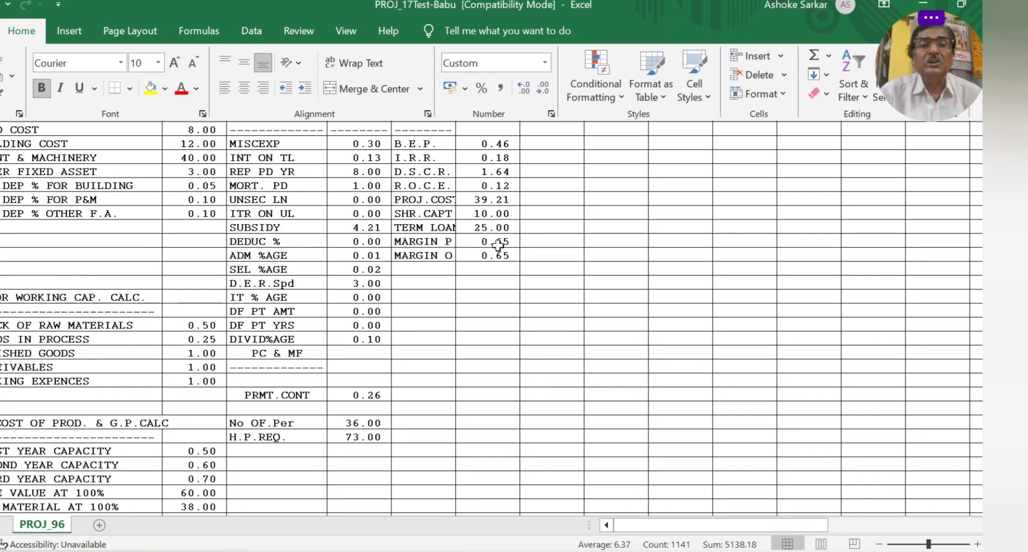
{"action": "scroll", "coordinate": [498, 244], "scroll_direction": "down", "scroll_amount": 9}
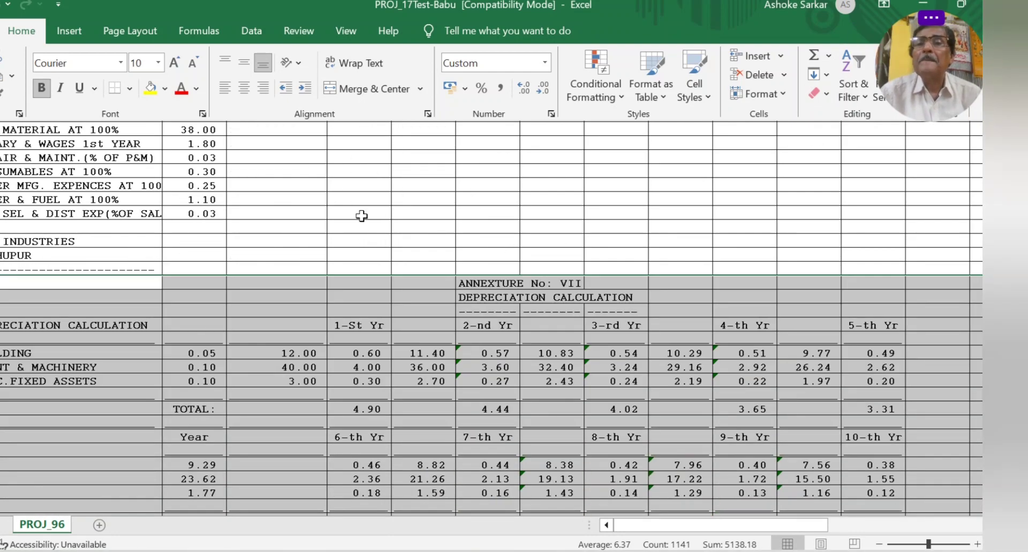
{"action": "scroll", "coordinate": [211, 227], "scroll_direction": "down", "scroll_amount": 2}
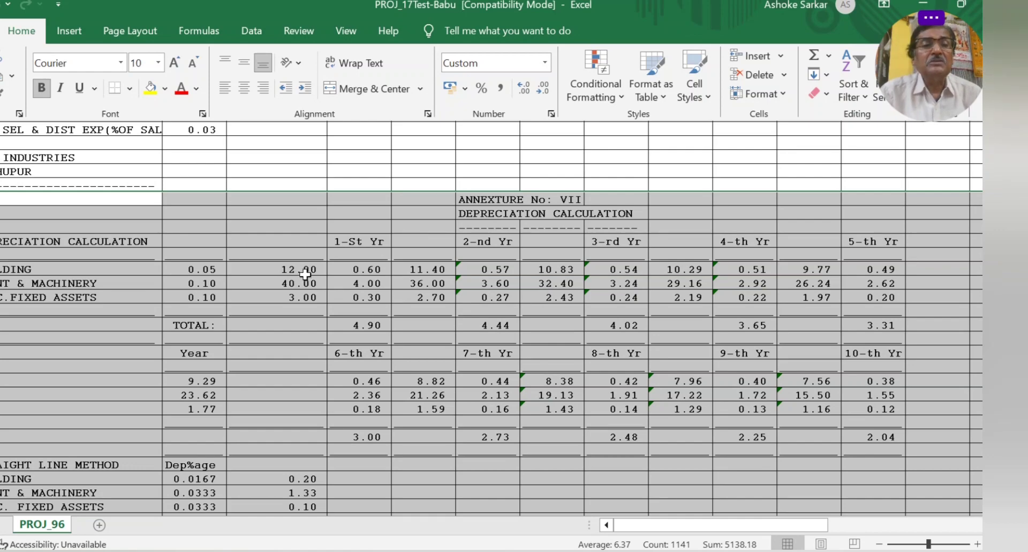
{"action": "scroll", "coordinate": [305, 274], "scroll_direction": "up", "scroll_amount": 11}
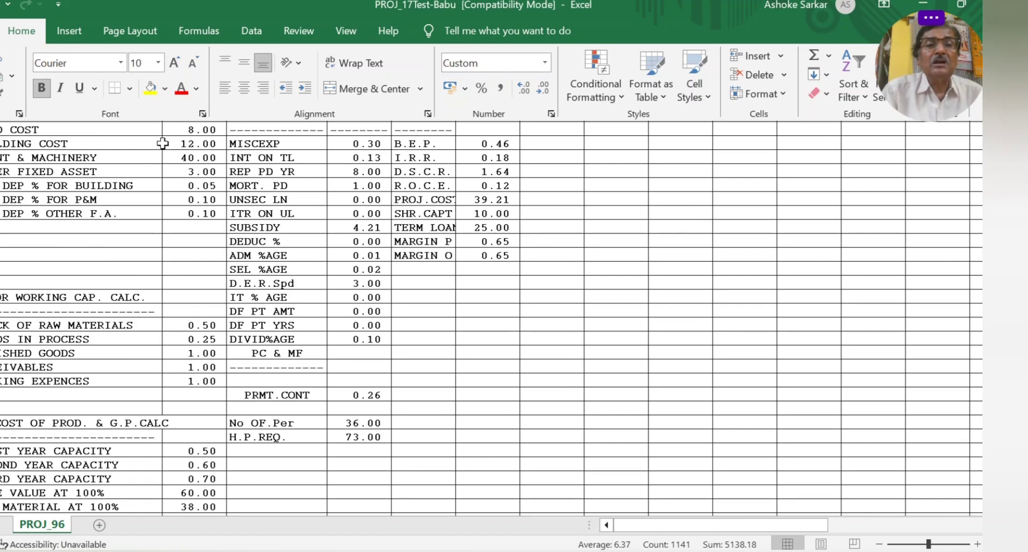
{"action": "scroll", "coordinate": [285, 328], "scroll_direction": "down", "scroll_amount": 11}
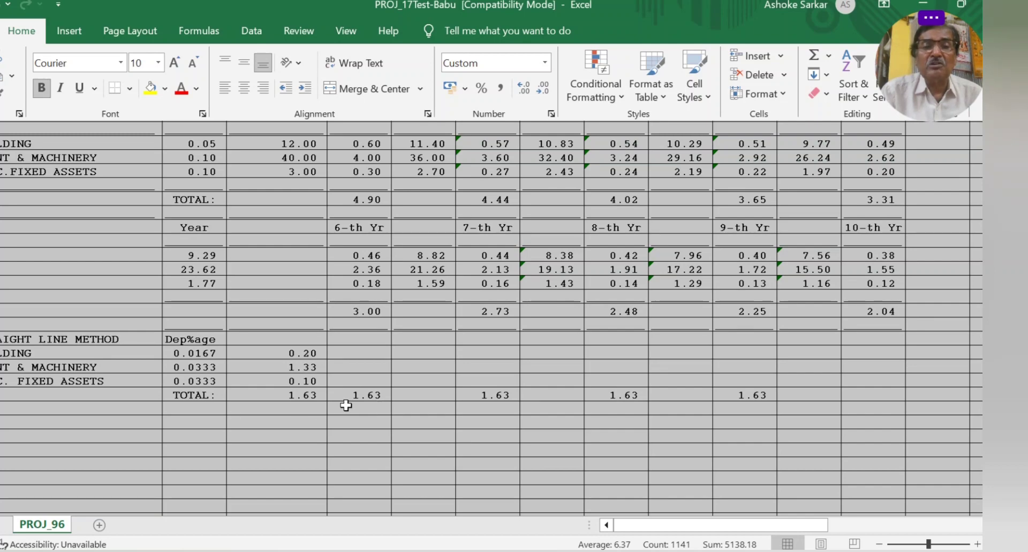
{"action": "scroll", "coordinate": [346, 406], "scroll_direction": "down", "scroll_amount": 7}
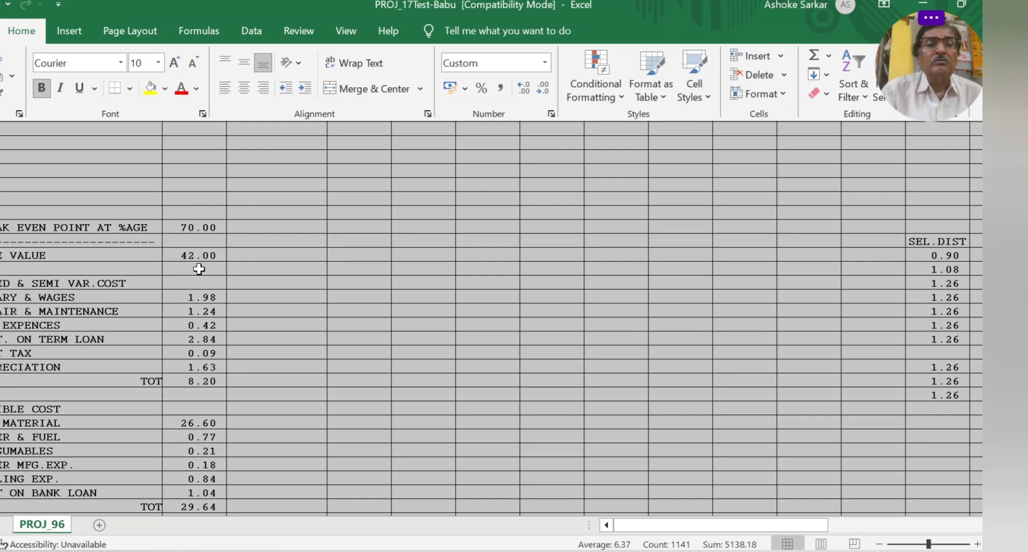
{"action": "scroll", "coordinate": [236, 269], "scroll_direction": "up", "scroll_amount": 20}
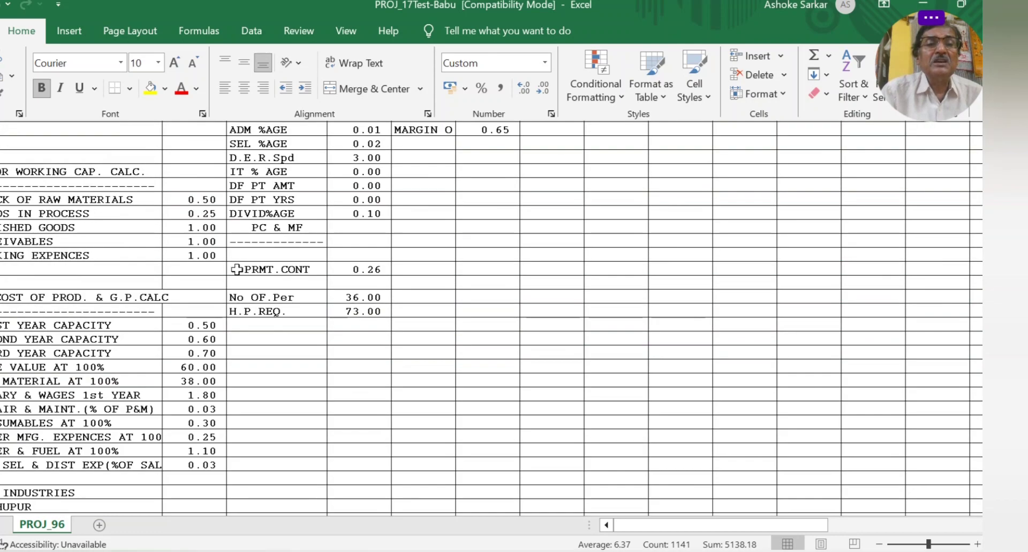
{"action": "scroll", "coordinate": [236, 269], "scroll_direction": "up", "scroll_amount": 1}
{"action": "scroll", "coordinate": [236, 270], "scroll_direction": "down", "scroll_amount": 4}
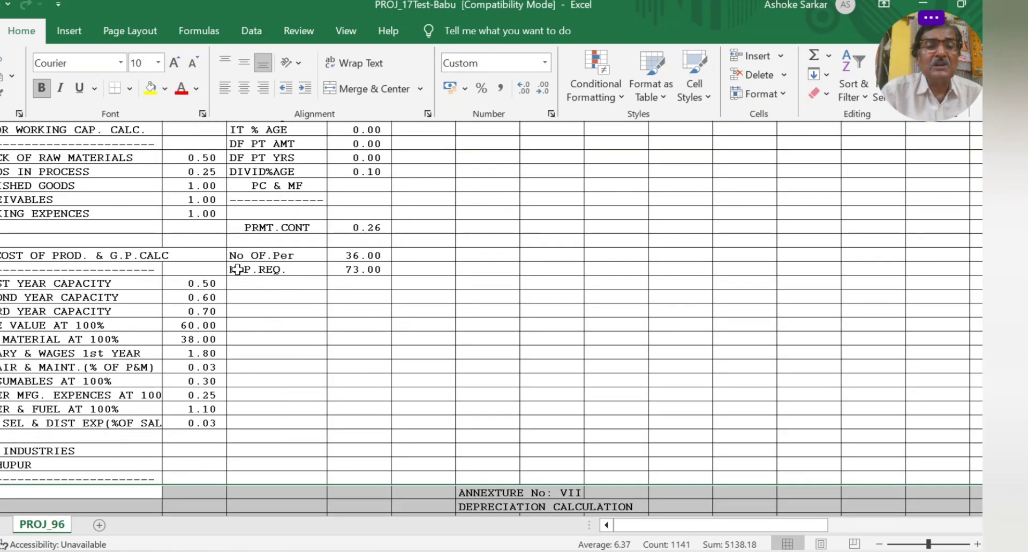
- Inspect the formulas behind the sale value and the B.E.P. figure in the break-even point section
{"action": "scroll", "coordinate": [236, 269], "scroll_direction": "down", "scroll_amount": 1}
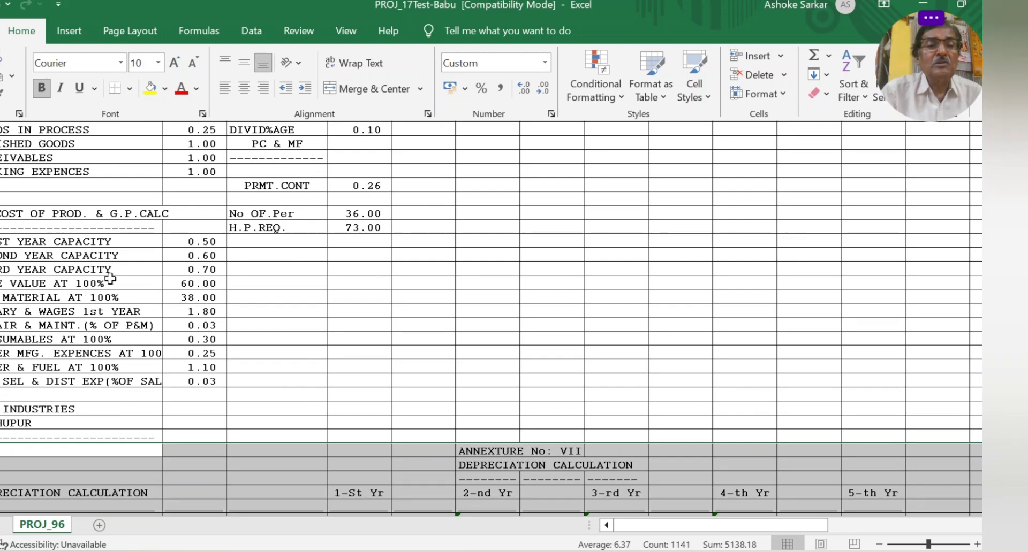
{"action": "scroll", "coordinate": [258, 373], "scroll_direction": "down", "scroll_amount": 11}
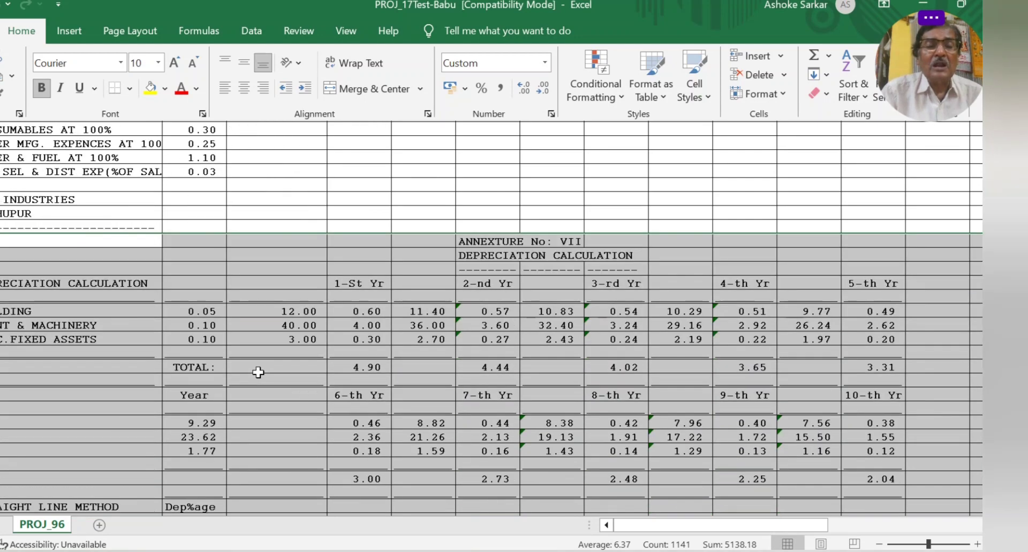
{"action": "scroll", "coordinate": [258, 372], "scroll_direction": "down", "scroll_amount": 3}
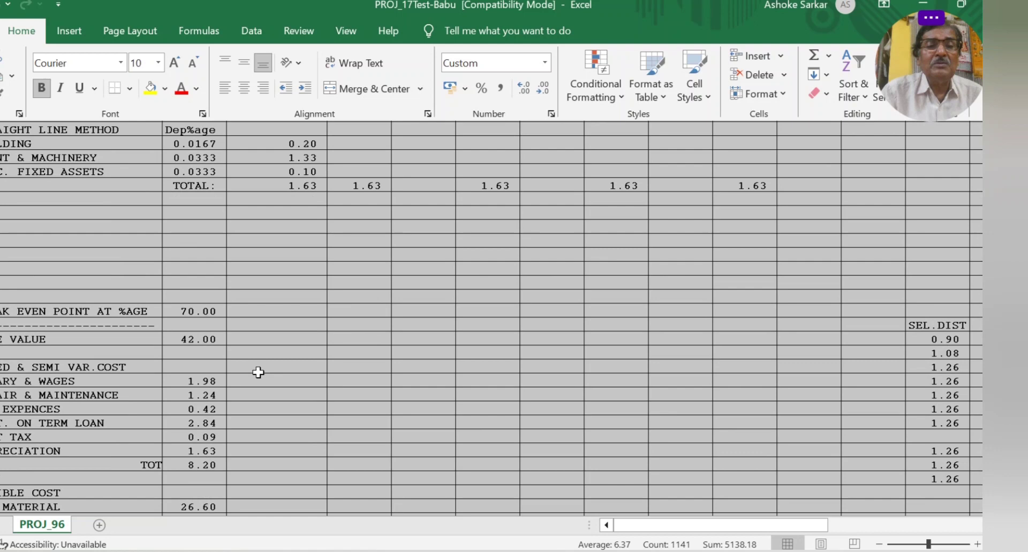
{"action": "left_click", "coordinate": [201, 339]}
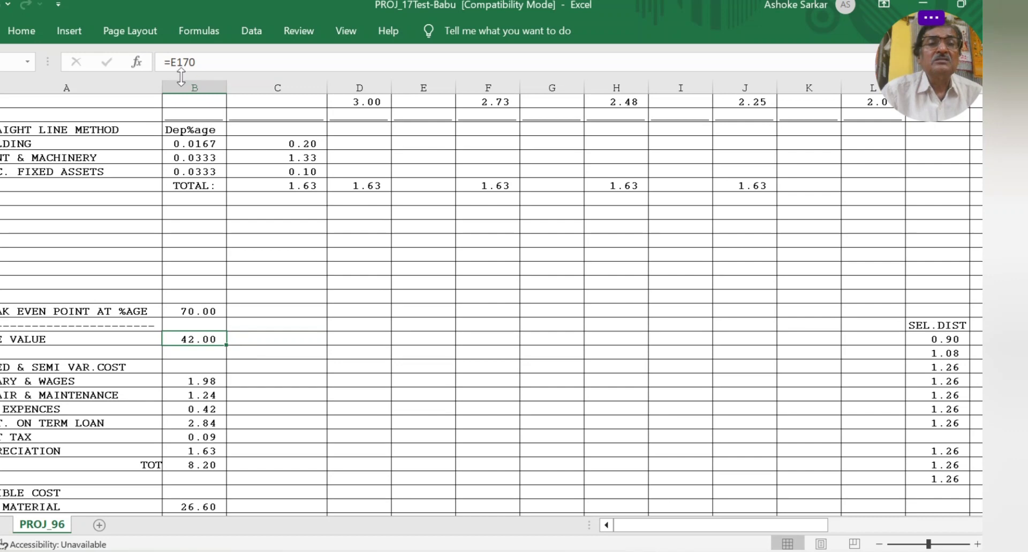
{"action": "scroll", "coordinate": [220, 348], "scroll_direction": "down", "scroll_amount": 2}
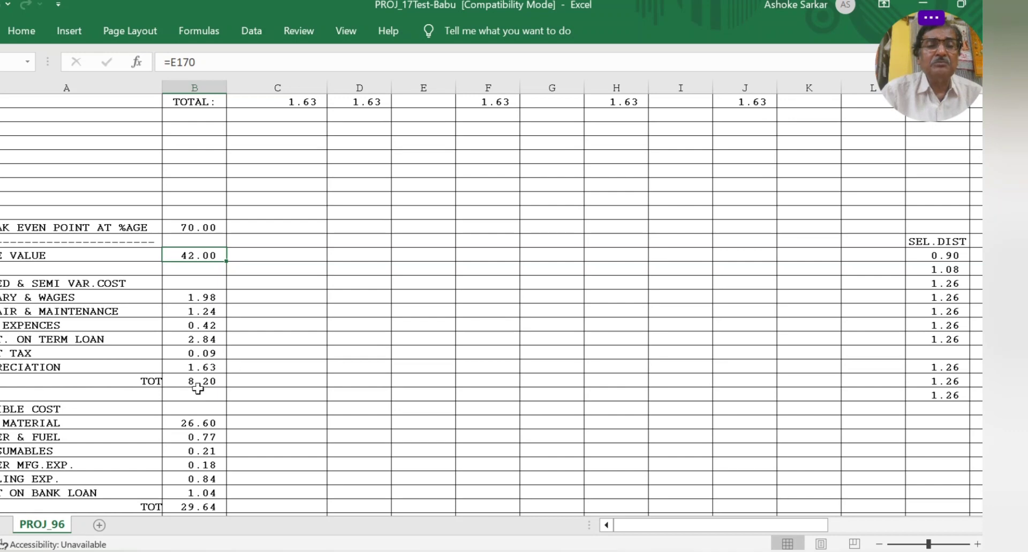
{"action": "scroll", "coordinate": [195, 378], "scroll_direction": "down", "scroll_amount": 4}
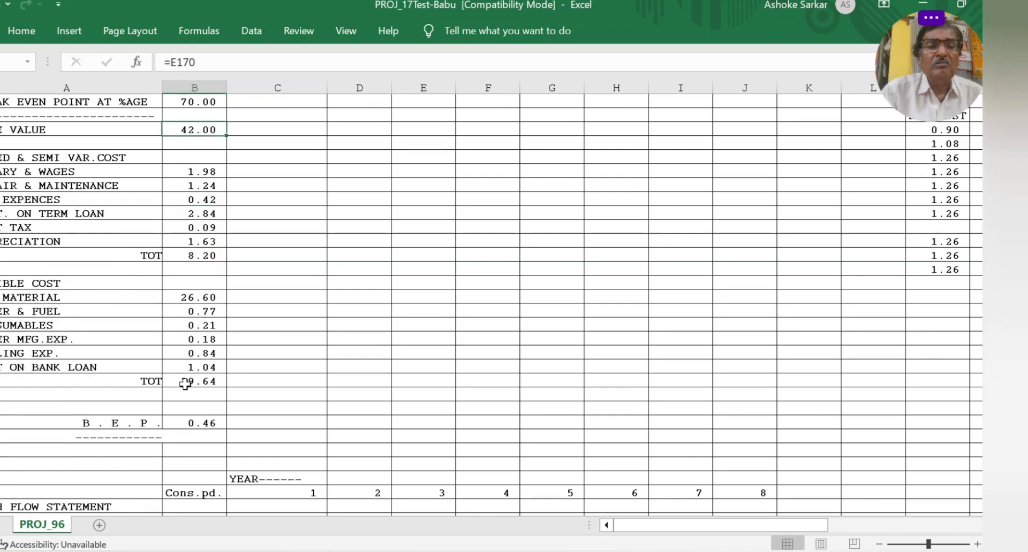
{"action": "scroll", "coordinate": [216, 371], "scroll_direction": "down", "scroll_amount": 1}
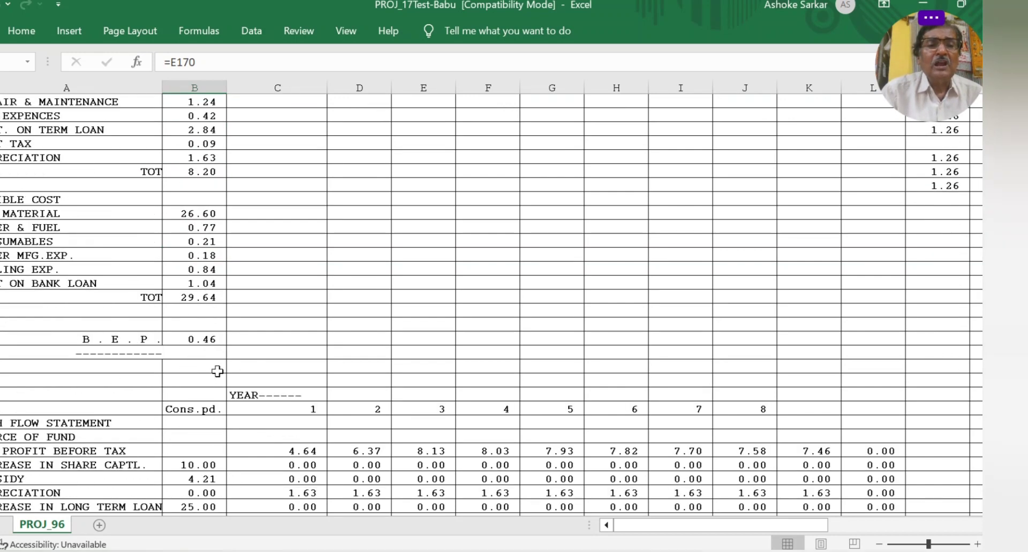
{"action": "left_click", "coordinate": [201, 343]}
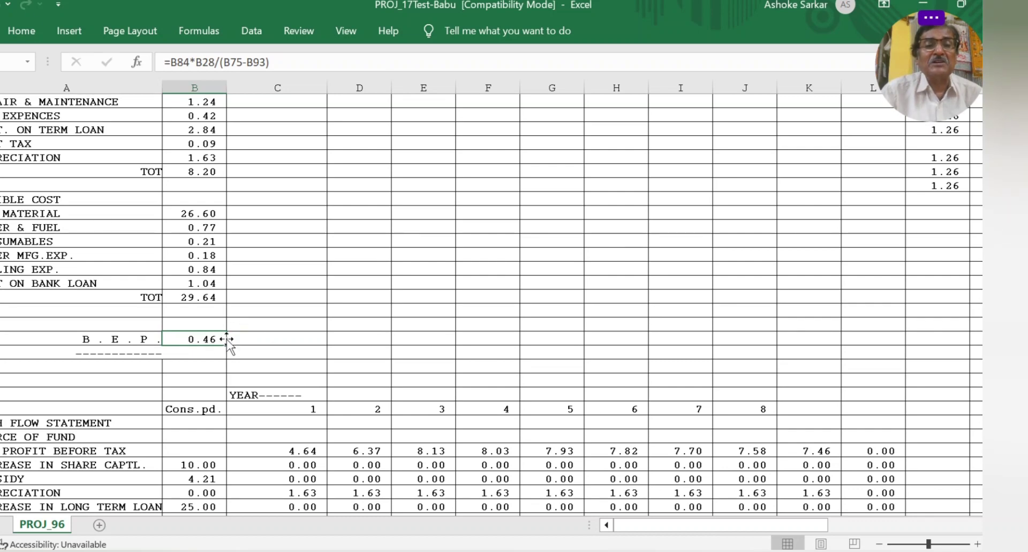
- Review the cash flow statement and accounting ratios, and inspect the formula behind the internal rate of return
{"action": "scroll", "coordinate": [205, 336], "scroll_direction": "down", "scroll_amount": 4}
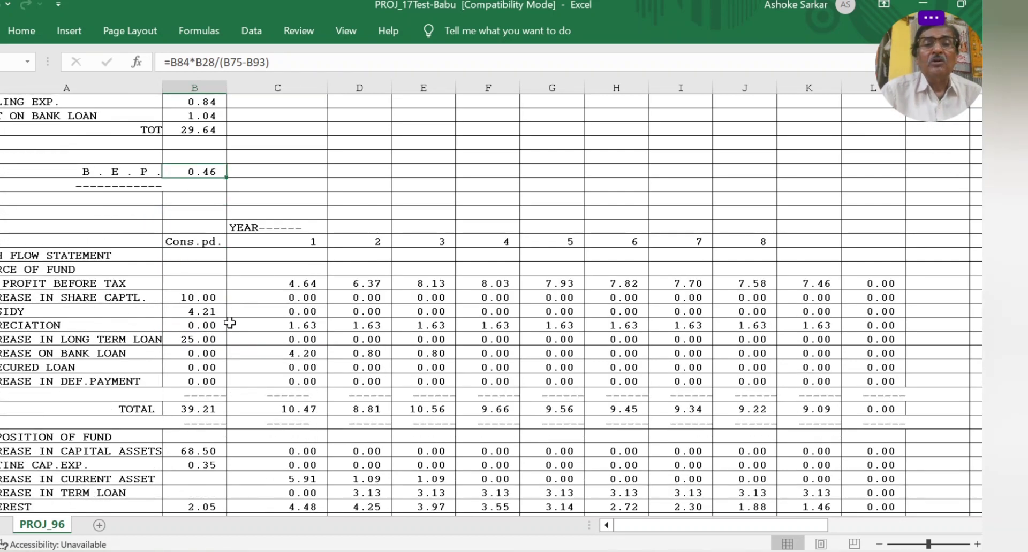
{"action": "scroll", "coordinate": [208, 314], "scroll_direction": "down", "scroll_amount": 1}
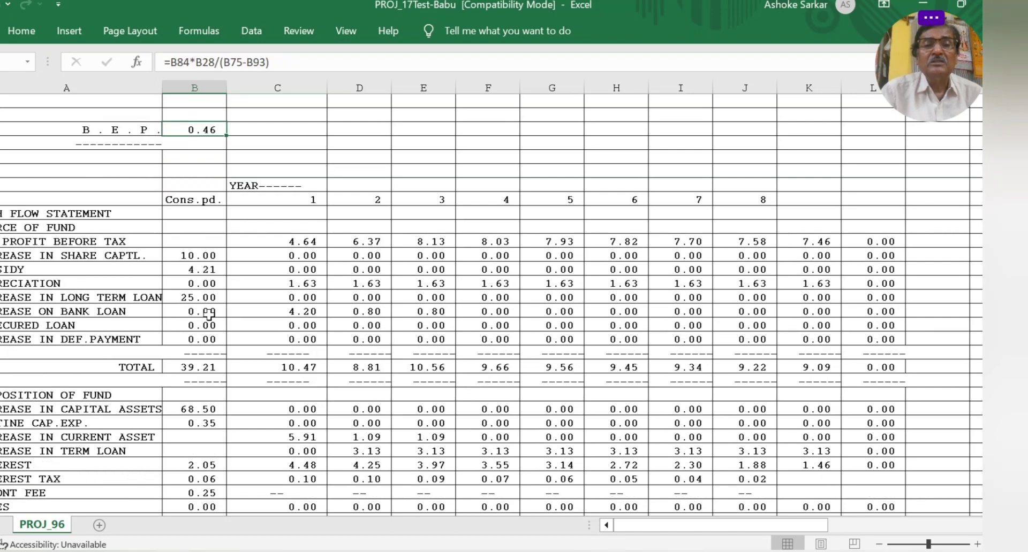
{"action": "scroll", "coordinate": [209, 315], "scroll_direction": "down", "scroll_amount": 4}
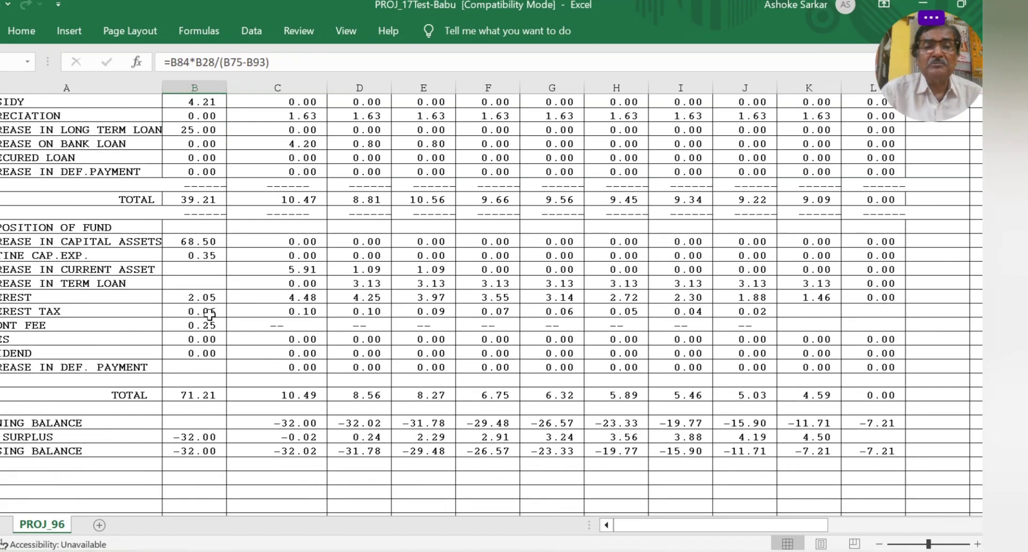
{"action": "scroll", "coordinate": [209, 315], "scroll_direction": "down", "scroll_amount": 1}
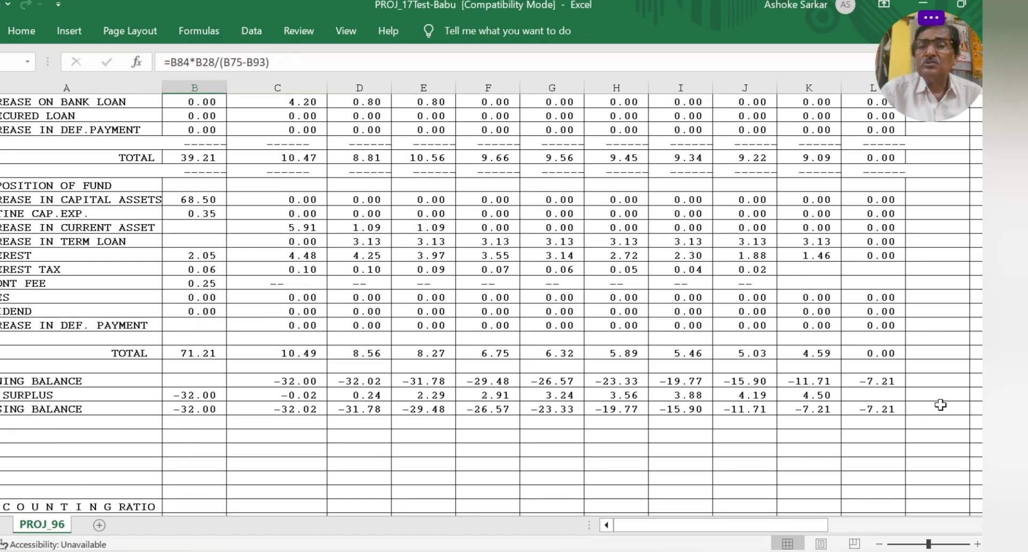
{"action": "scroll", "coordinate": [260, 434], "scroll_direction": "down", "scroll_amount": 2}
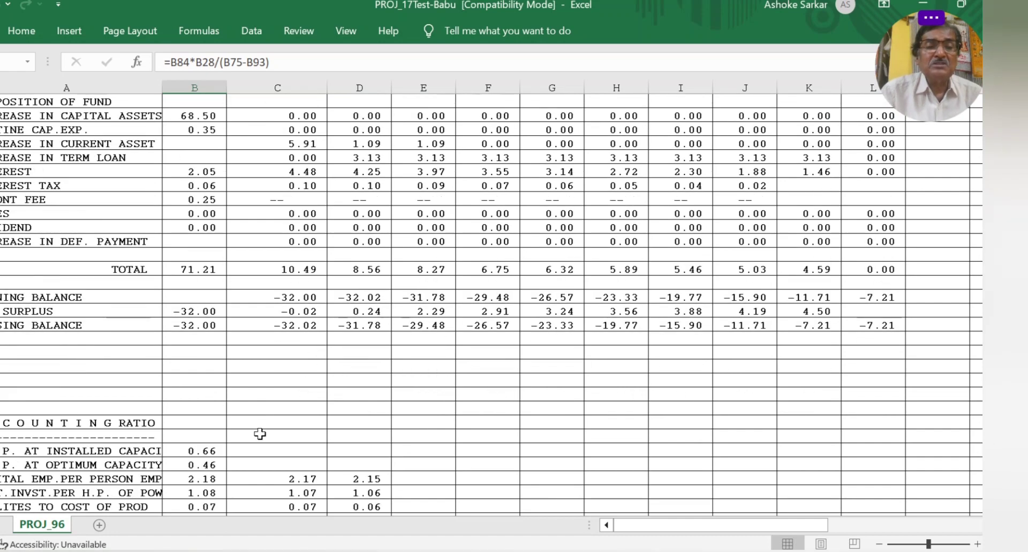
{"action": "scroll", "coordinate": [259, 434], "scroll_direction": "down", "scroll_amount": 3}
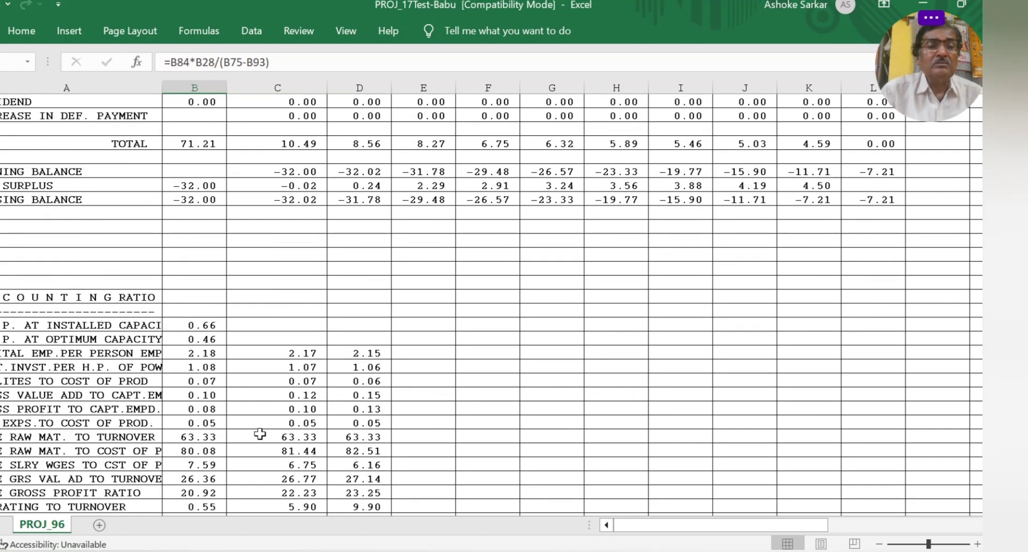
{"action": "scroll", "coordinate": [260, 434], "scroll_direction": "down", "scroll_amount": 3}
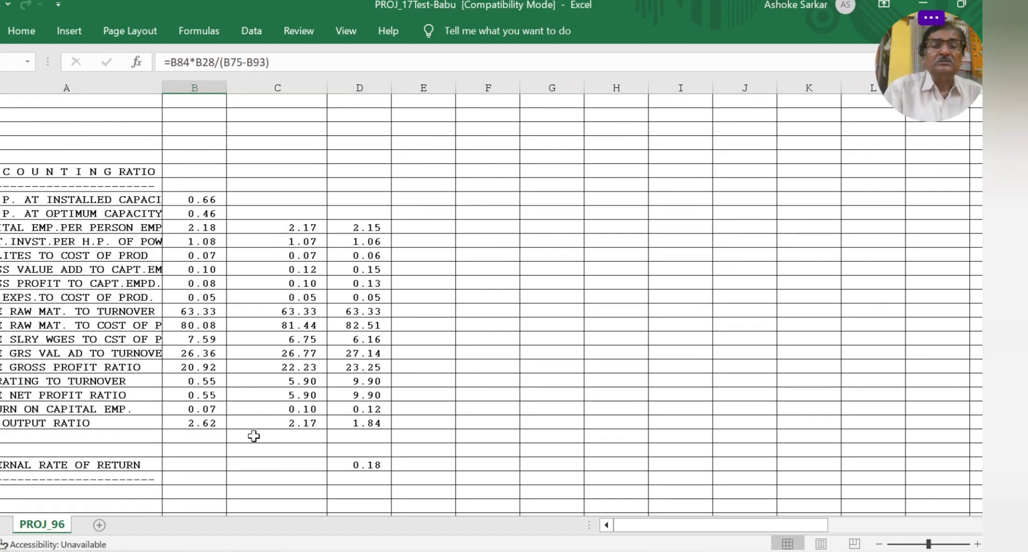
{"action": "left_click", "coordinate": [368, 467]}
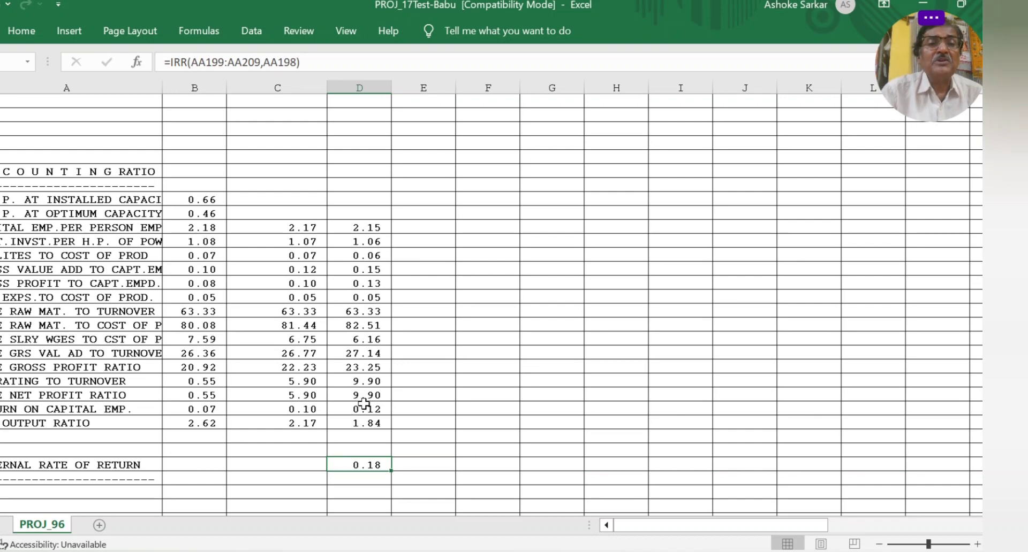
{"action": "scroll", "coordinate": [364, 403], "scroll_direction": "up", "scroll_amount": 2}
{"action": "scroll", "coordinate": [364, 403], "scroll_direction": "down", "scroll_amount": 1}
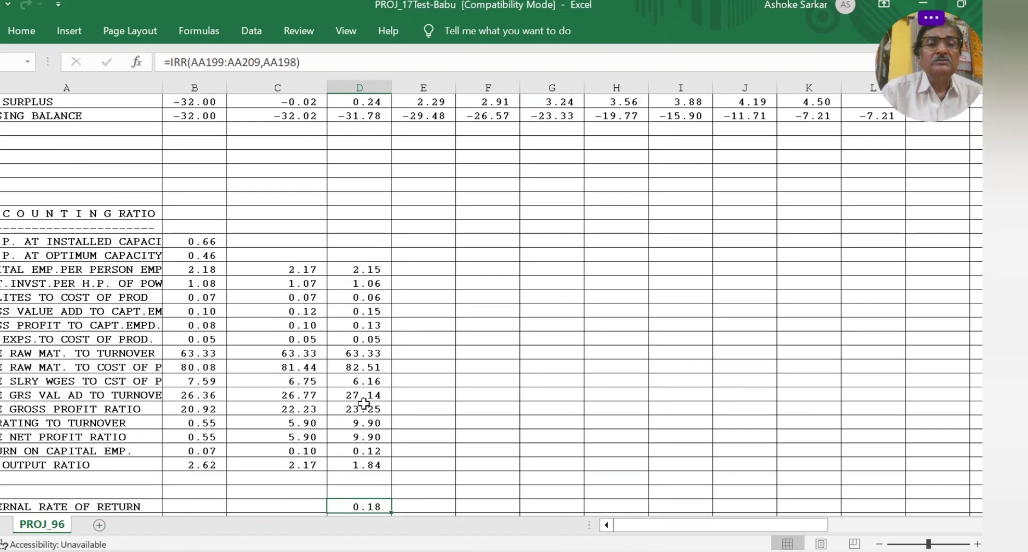
- Read through the profitability statement from capacity utilisation and cost of production down to the average D.S.C.R
{"action": "scroll", "coordinate": [363, 403], "scroll_direction": "down", "scroll_amount": 6}
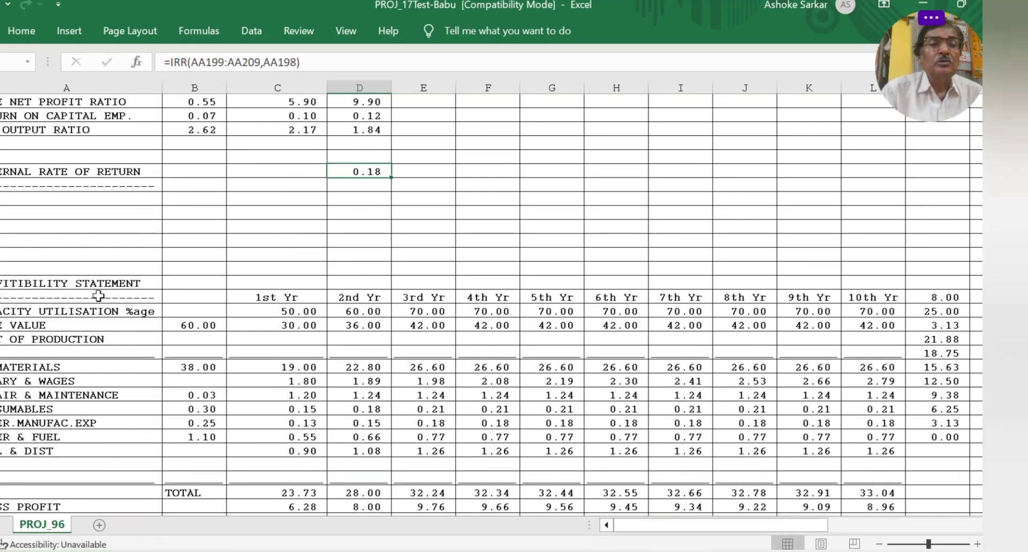
{"action": "scroll", "coordinate": [447, 336], "scroll_direction": "down", "scroll_amount": 2}
{"action": "scroll", "coordinate": [447, 336], "scroll_direction": "down", "scroll_amount": 7}
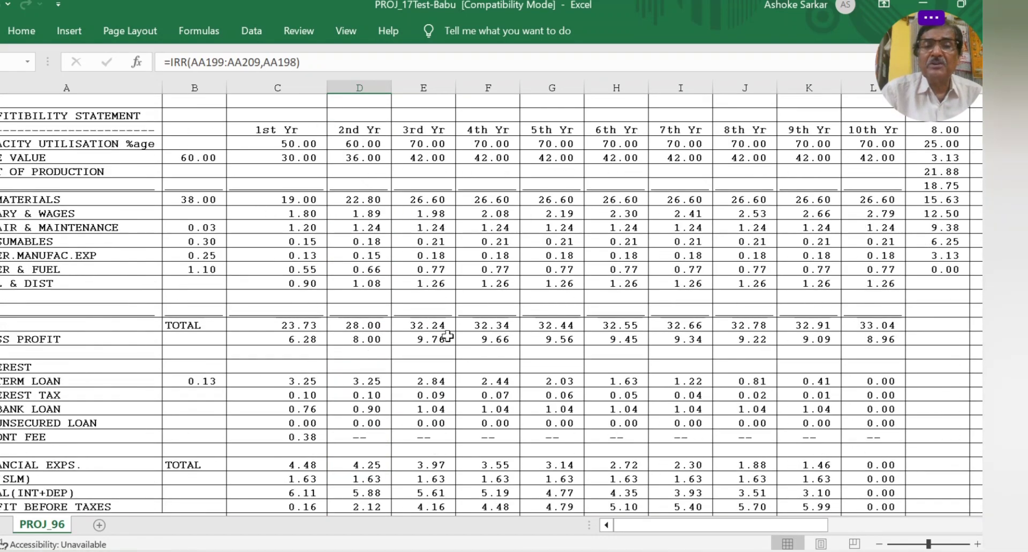
{"action": "scroll", "coordinate": [447, 336], "scroll_direction": "down", "scroll_amount": 1}
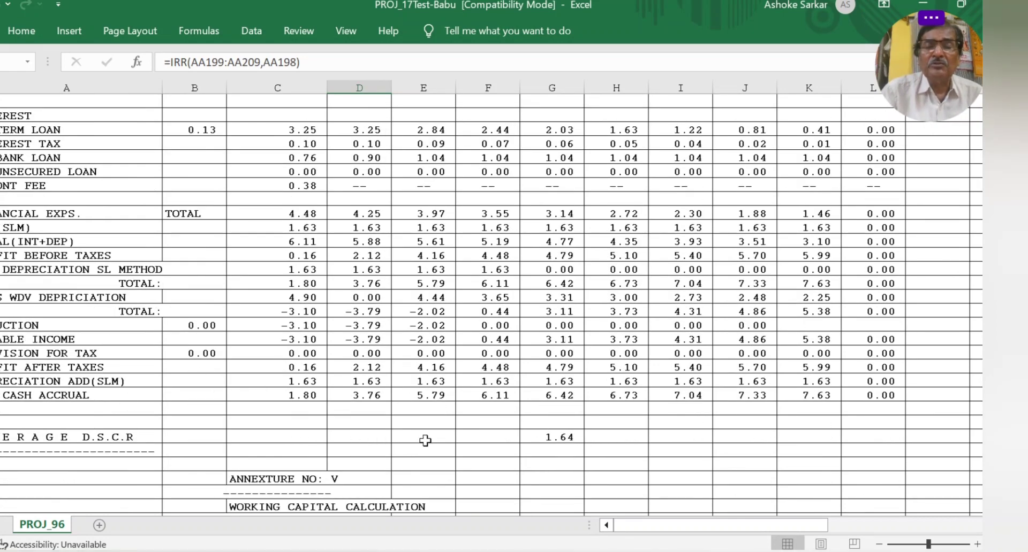
{"action": "scroll", "coordinate": [425, 440], "scroll_direction": "down", "scroll_amount": 2}
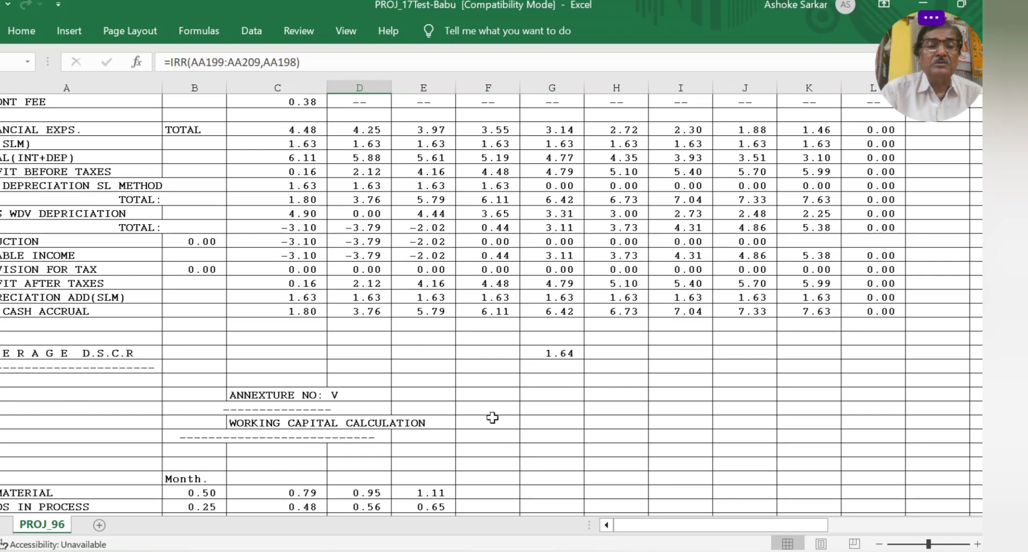
{"action": "scroll", "coordinate": [492, 418], "scroll_direction": "down", "scroll_amount": 2}
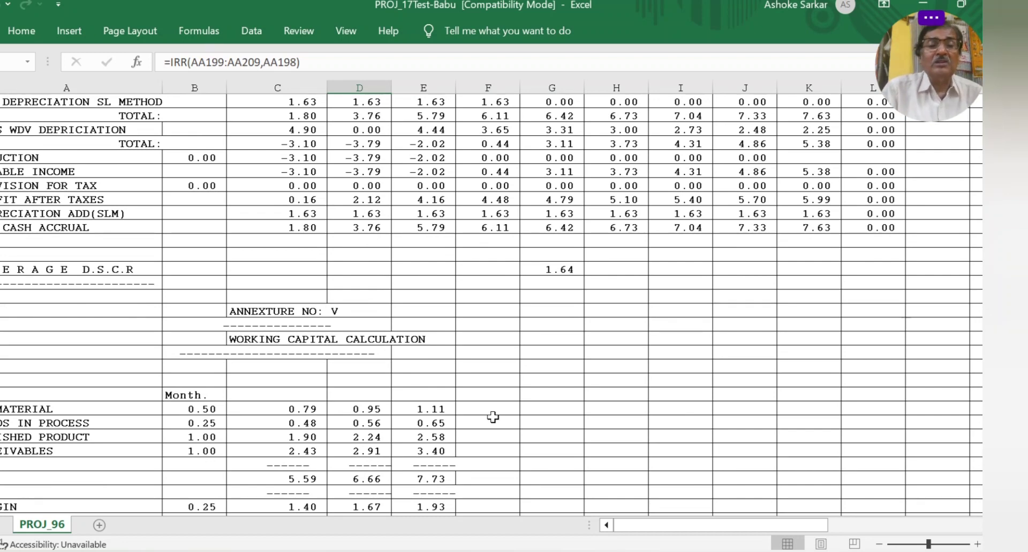
{"action": "scroll", "coordinate": [493, 418], "scroll_direction": "down", "scroll_amount": 2}
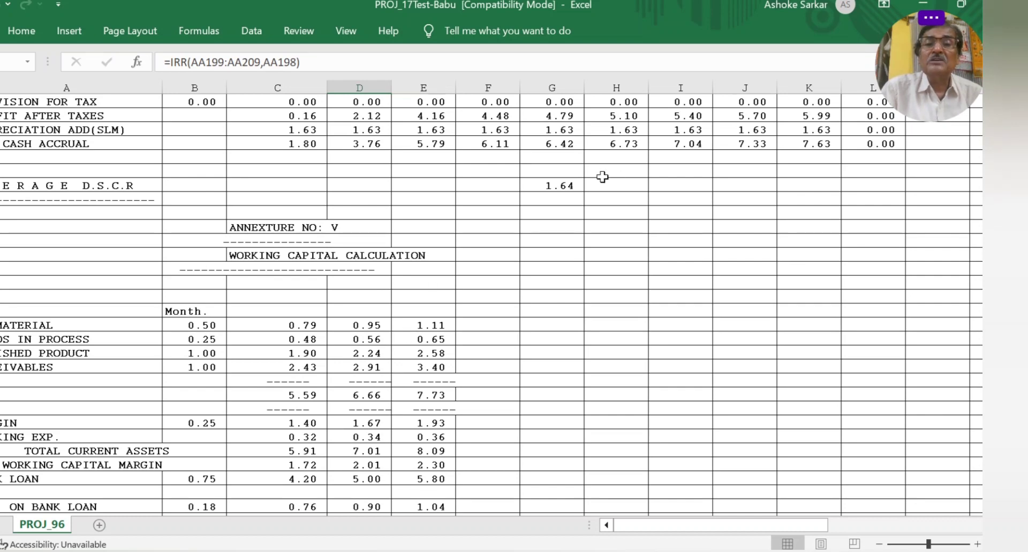
- Inspect the first-year raw material formula in the working capital calculation and review the project cost and means of finance
{"action": "scroll", "coordinate": [522, 249], "scroll_direction": "down", "scroll_amount": 2}
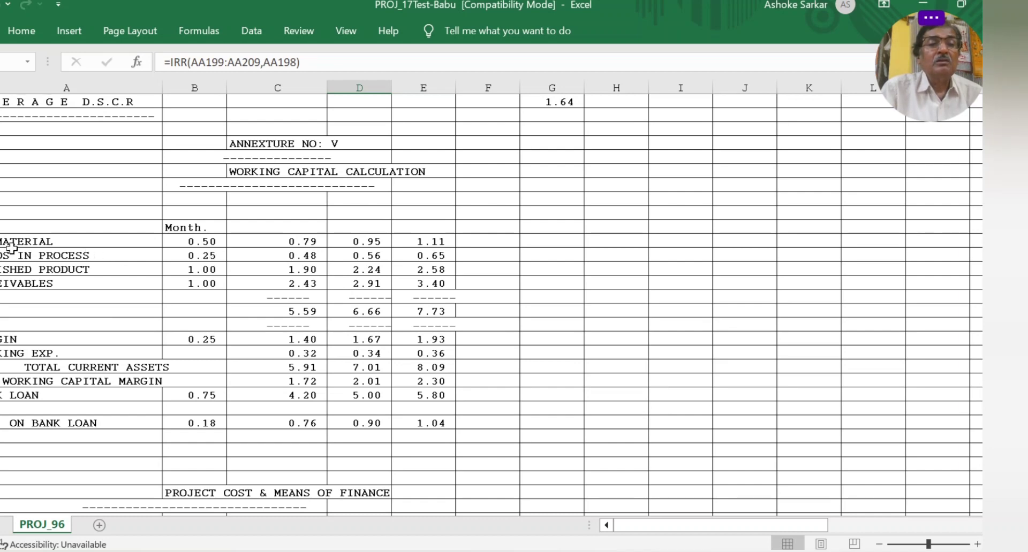
{"action": "left_click", "coordinate": [291, 246]}
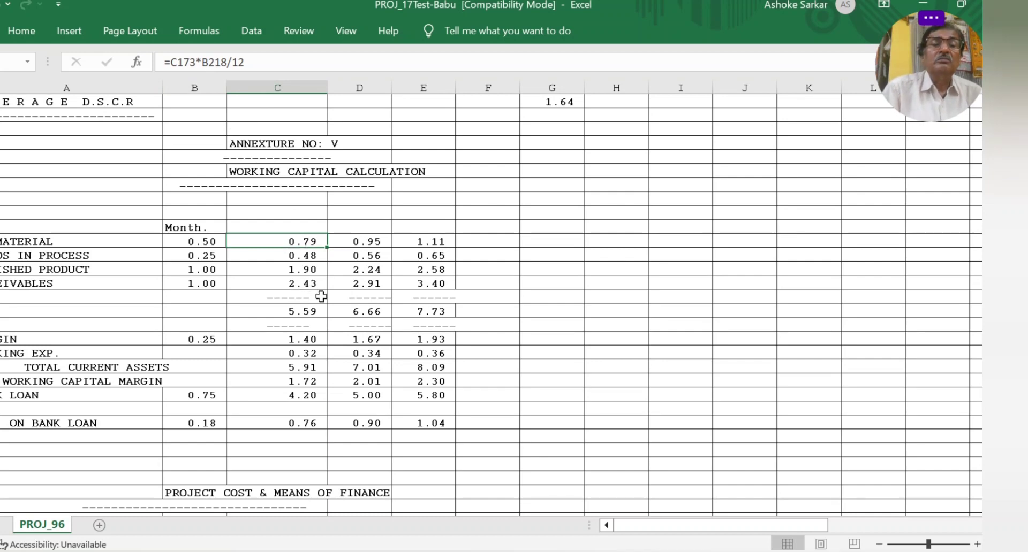
{"action": "scroll", "coordinate": [321, 297], "scroll_direction": "down", "scroll_amount": 1}
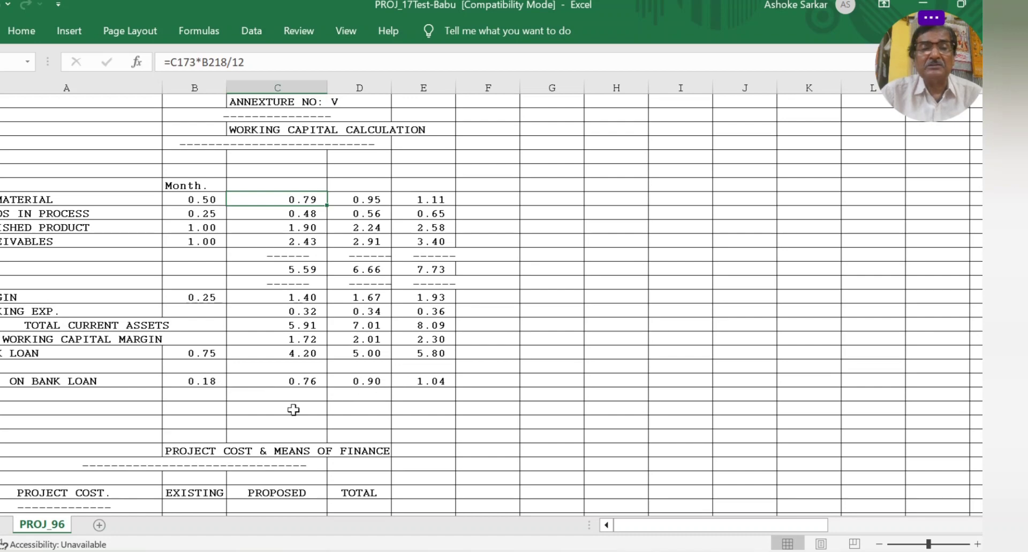
{"action": "scroll", "coordinate": [294, 409], "scroll_direction": "down", "scroll_amount": 3}
{"action": "scroll", "coordinate": [293, 409], "scroll_direction": "down", "scroll_amount": 2}
{"action": "scroll", "coordinate": [294, 409], "scroll_direction": "down", "scroll_amount": 1}
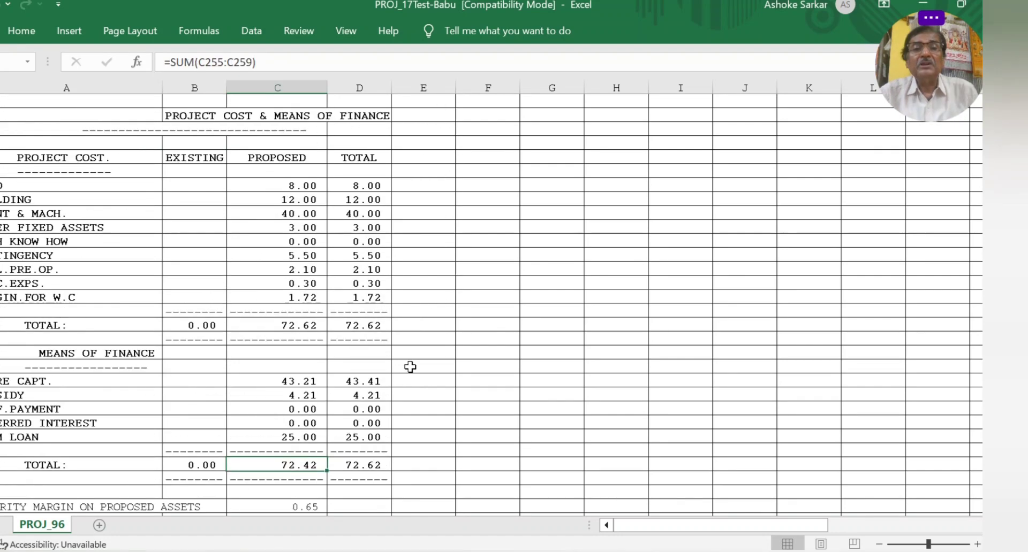
- Look back through the profitability and cash flow statements up to the input data and its estimated ratios
{"action": "scroll", "coordinate": [410, 367], "scroll_direction": "up", "scroll_amount": 9}
{"action": "scroll", "coordinate": [410, 367], "scroll_direction": "up", "scroll_amount": 10}
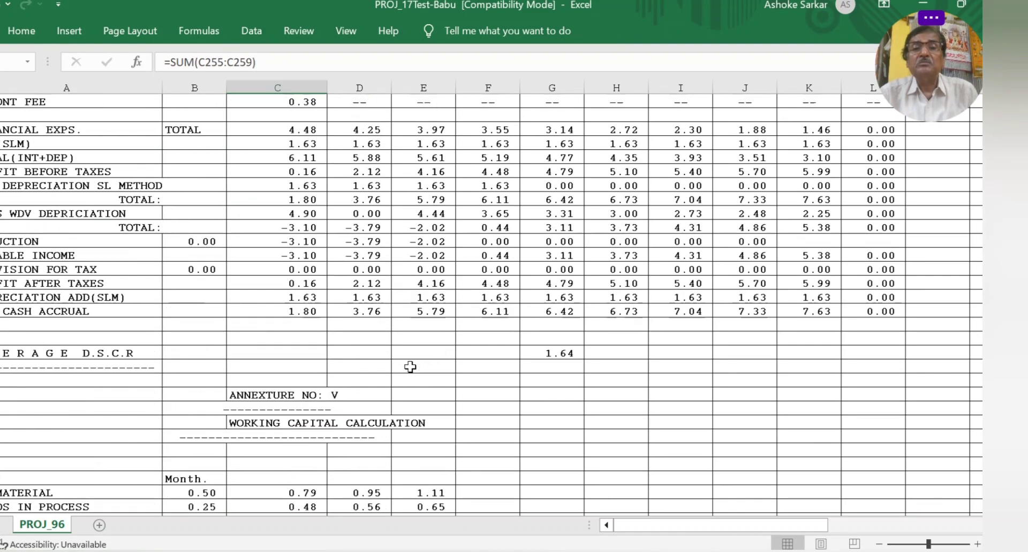
{"action": "scroll", "coordinate": [410, 367], "scroll_direction": "up", "scroll_amount": 16}
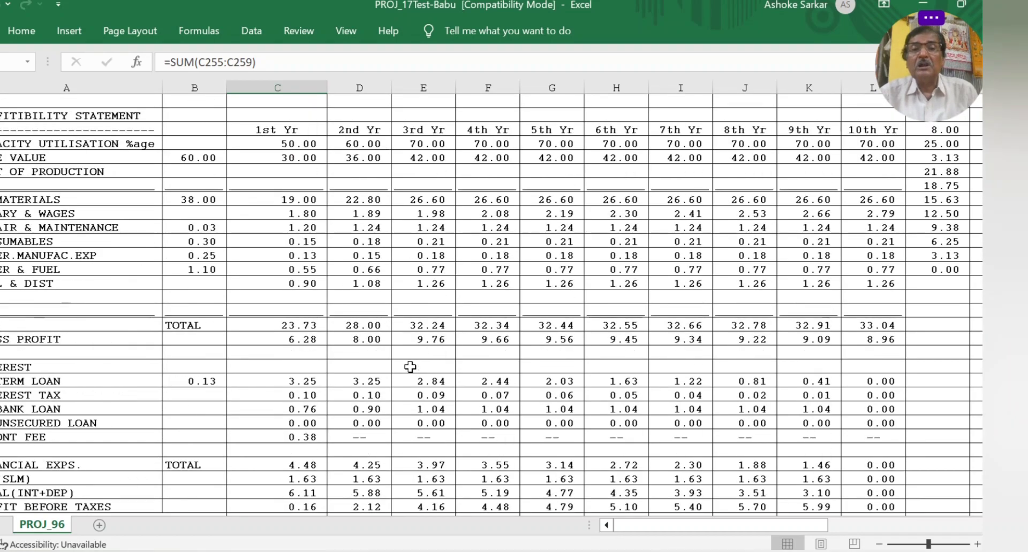
{"action": "scroll", "coordinate": [410, 368], "scroll_direction": "up", "scroll_amount": 20}
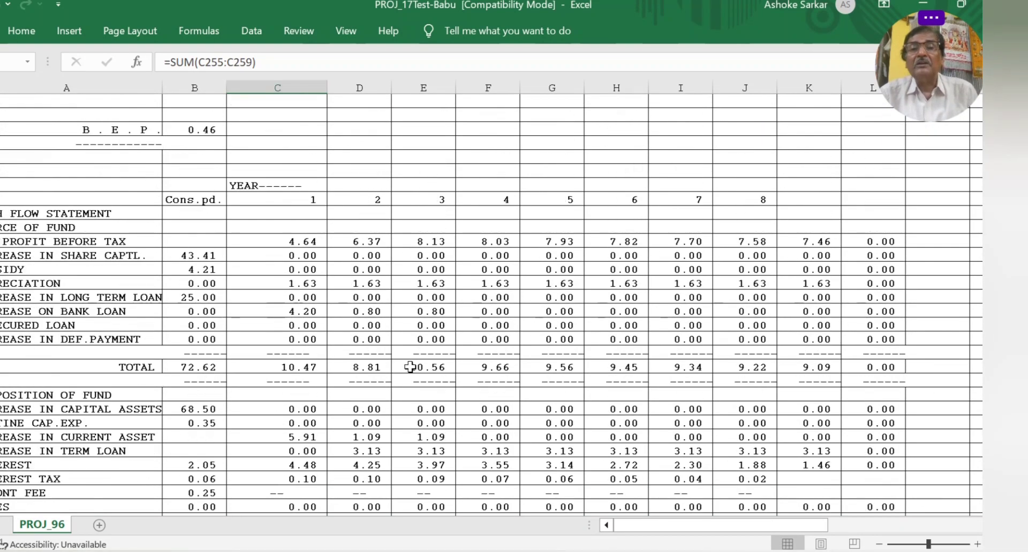
{"action": "scroll", "coordinate": [410, 368], "scroll_direction": "up", "scroll_amount": 20}
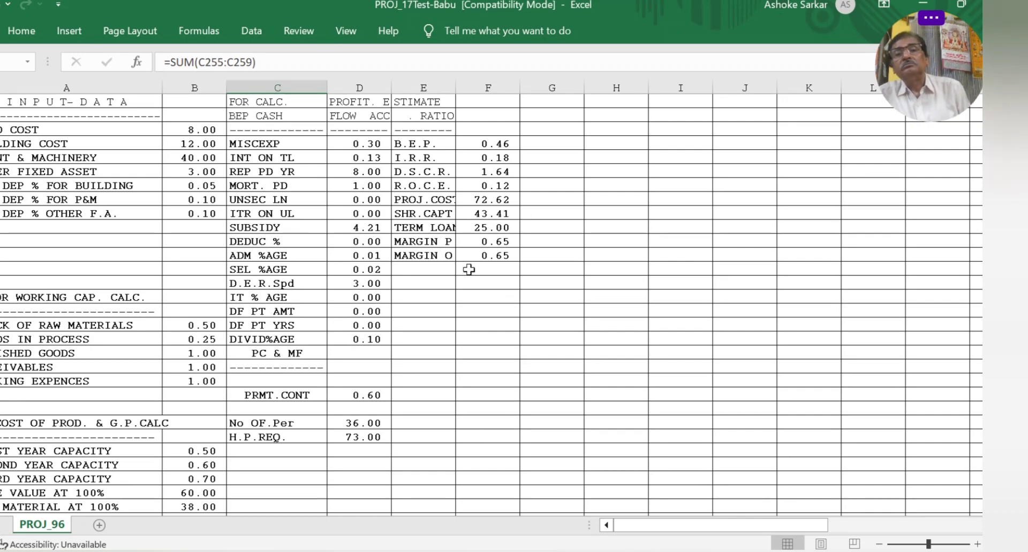
- Re-examine the cash flow statement's sources of fund, disposition of fund, and opening and closing balances
{"action": "scroll", "coordinate": [359, 353], "scroll_direction": "down", "scroll_amount": 11}
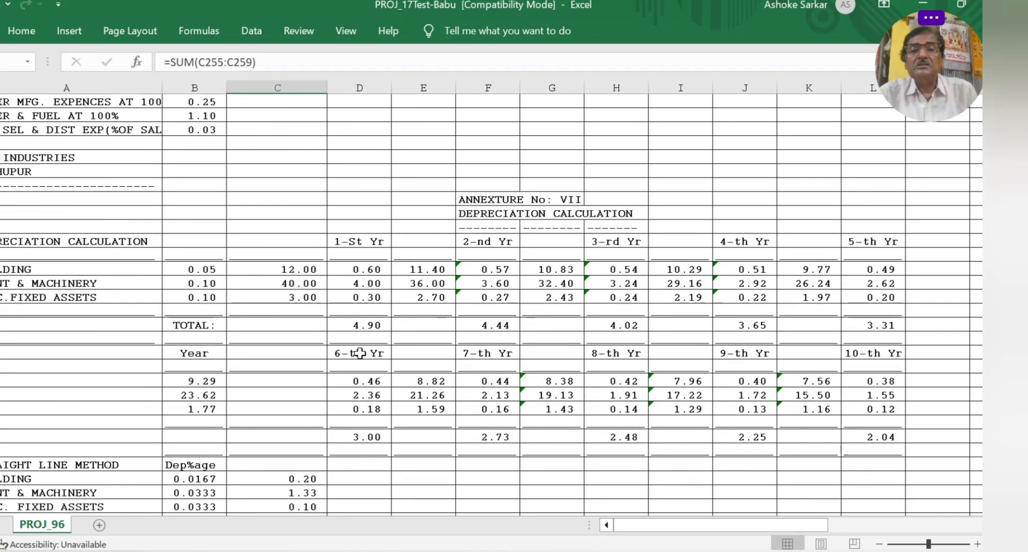
{"action": "scroll", "coordinate": [359, 354], "scroll_direction": "down", "scroll_amount": 16}
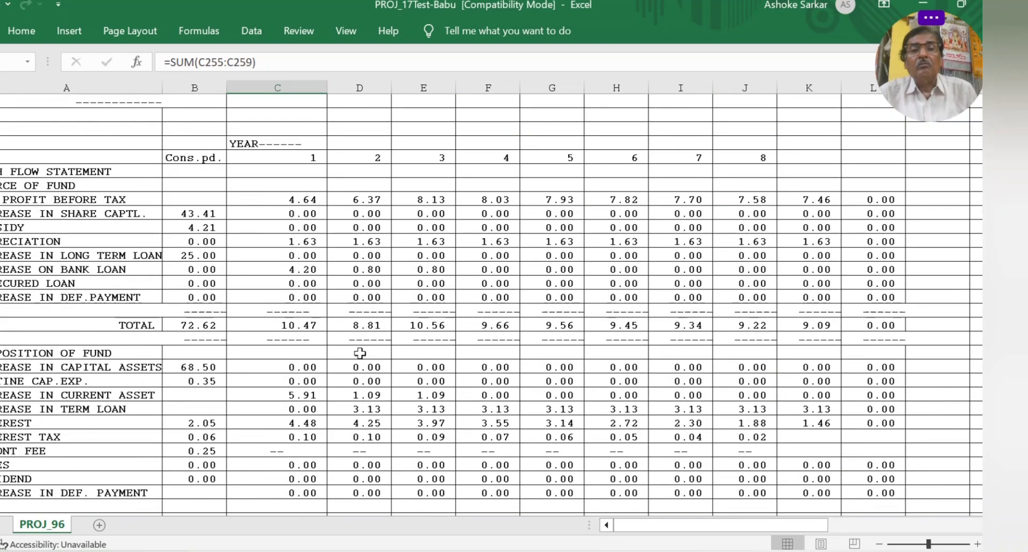
{"action": "scroll", "coordinate": [359, 353], "scroll_direction": "down", "scroll_amount": 5}
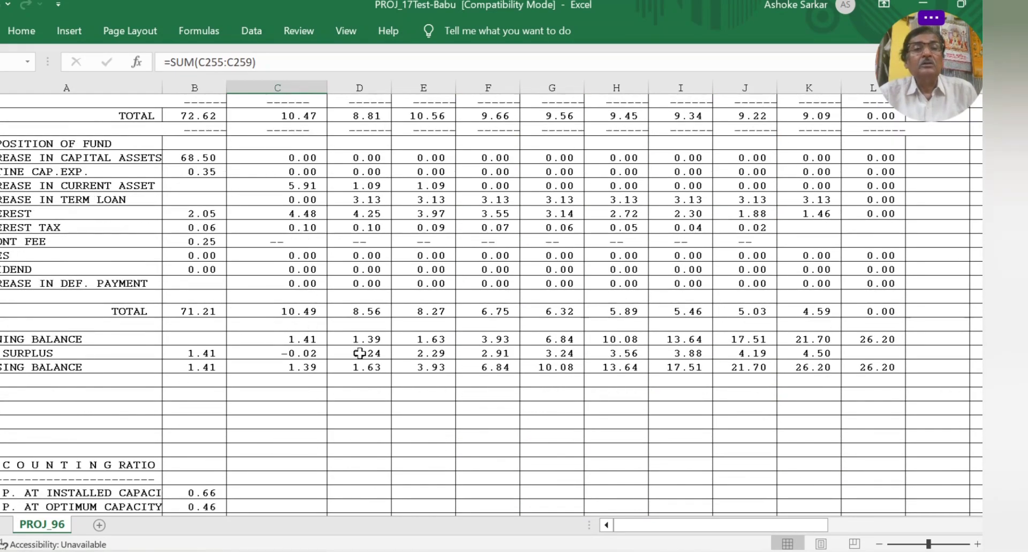
{"action": "scroll", "coordinate": [359, 354], "scroll_direction": "up", "scroll_amount": 8}
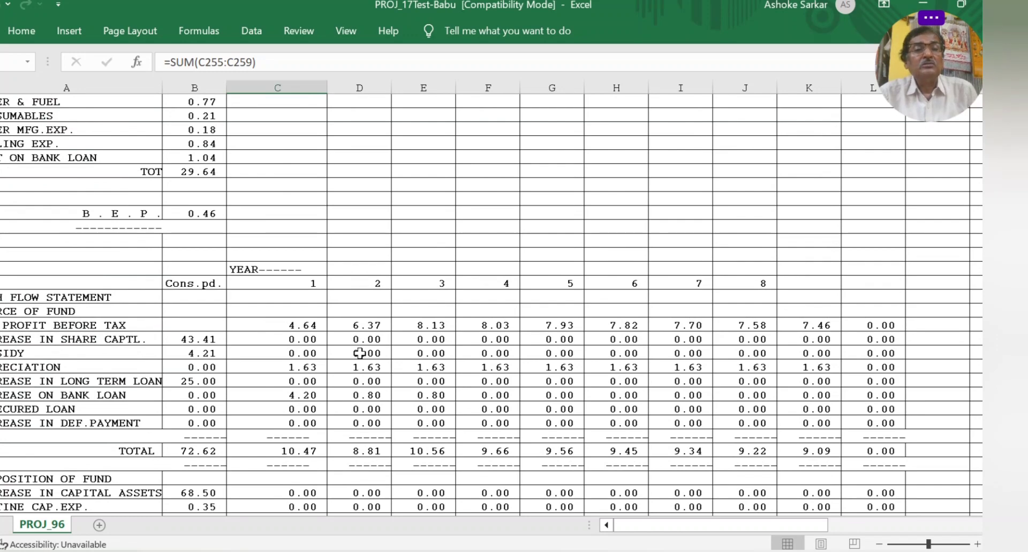
- Read from the cash flow statement through the accounting ratios, profitability statement and working capital calculation to the project cost and means of finance
{"action": "scroll", "coordinate": [359, 353], "scroll_direction": "down", "scroll_amount": 7}
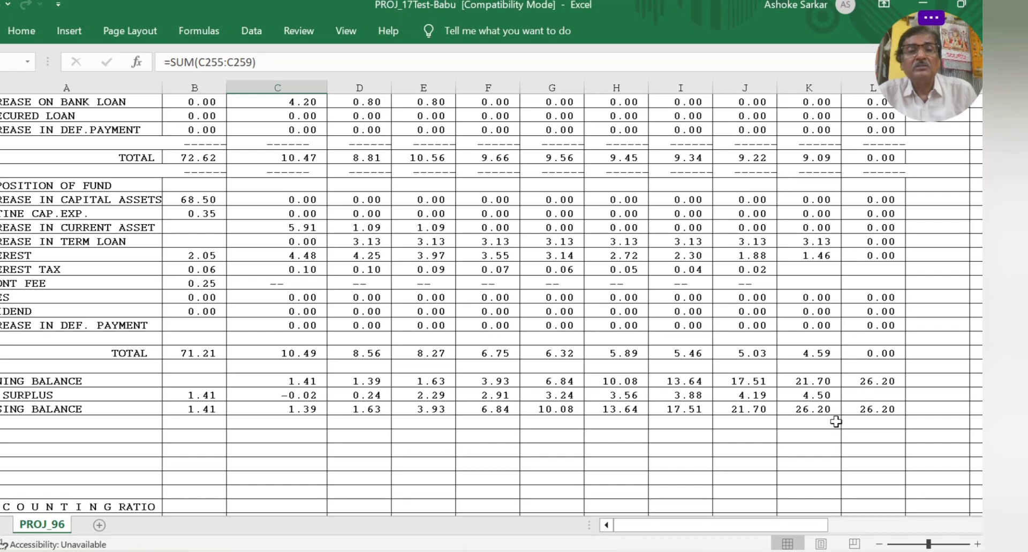
{"action": "scroll", "coordinate": [835, 422], "scroll_direction": "down", "scroll_amount": 4}
{"action": "scroll", "coordinate": [835, 422], "scroll_direction": "down", "scroll_amount": 5}
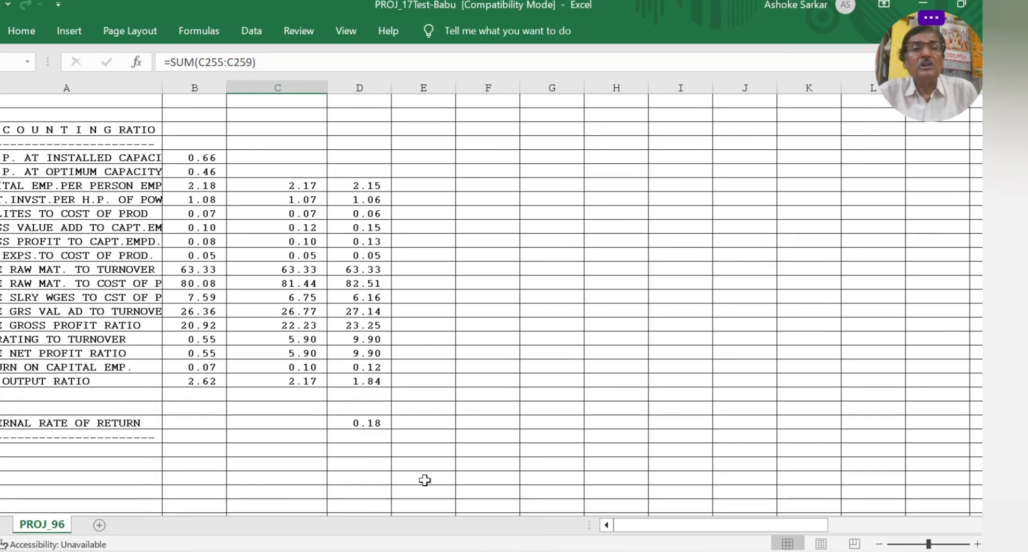
{"action": "scroll", "coordinate": [492, 452], "scroll_direction": "down", "scroll_amount": 18}
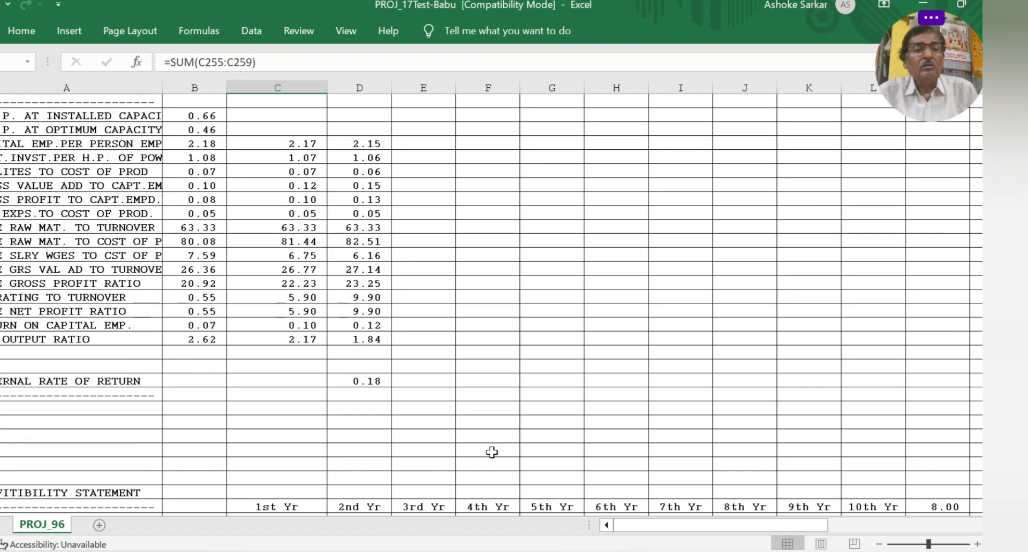
{"action": "scroll", "coordinate": [492, 451], "scroll_direction": "down", "scroll_amount": 3}
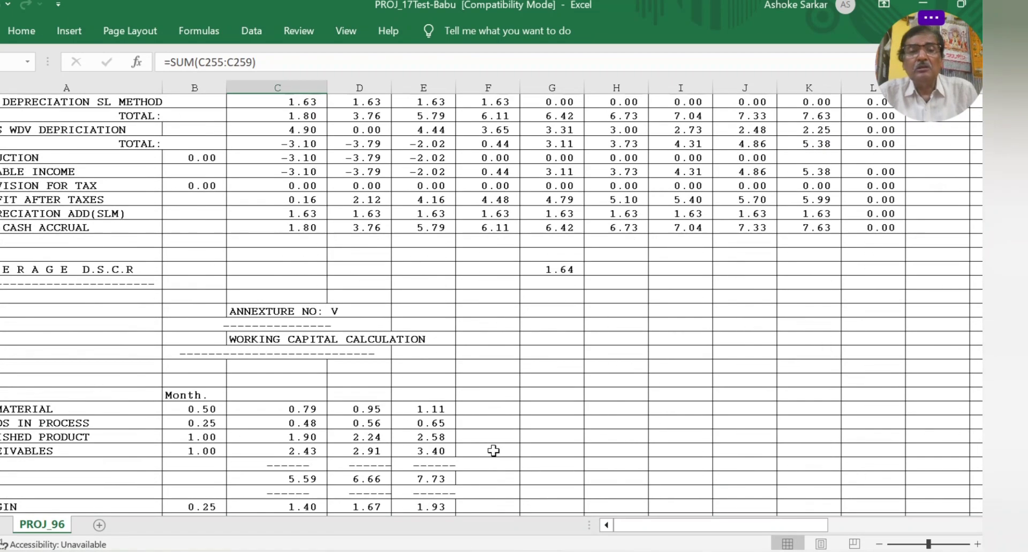
{"action": "scroll", "coordinate": [493, 452], "scroll_direction": "down", "scroll_amount": 19}
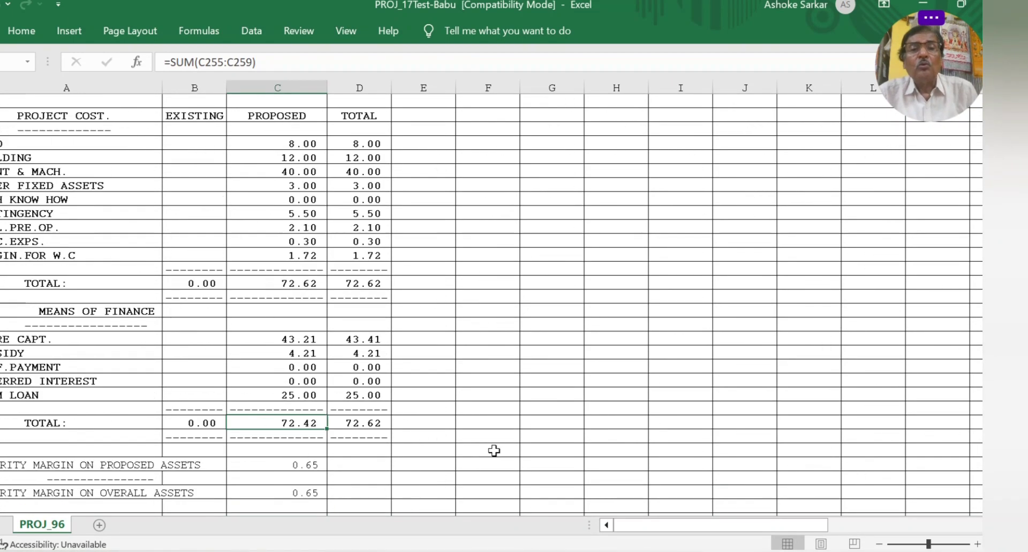
- Return to the input data, inspect the formula of the D.S.C.R. estimate, and review the working capital and cost of production inputs
{"action": "scroll", "coordinate": [494, 451], "scroll_direction": "up", "scroll_amount": 12}
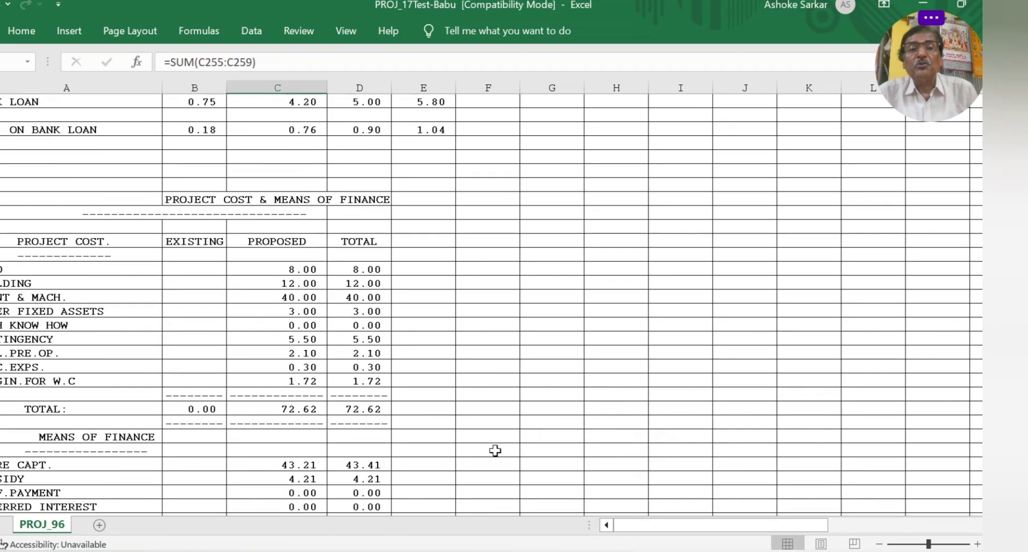
{"action": "scroll", "coordinate": [495, 450], "scroll_direction": "up", "scroll_amount": 20}
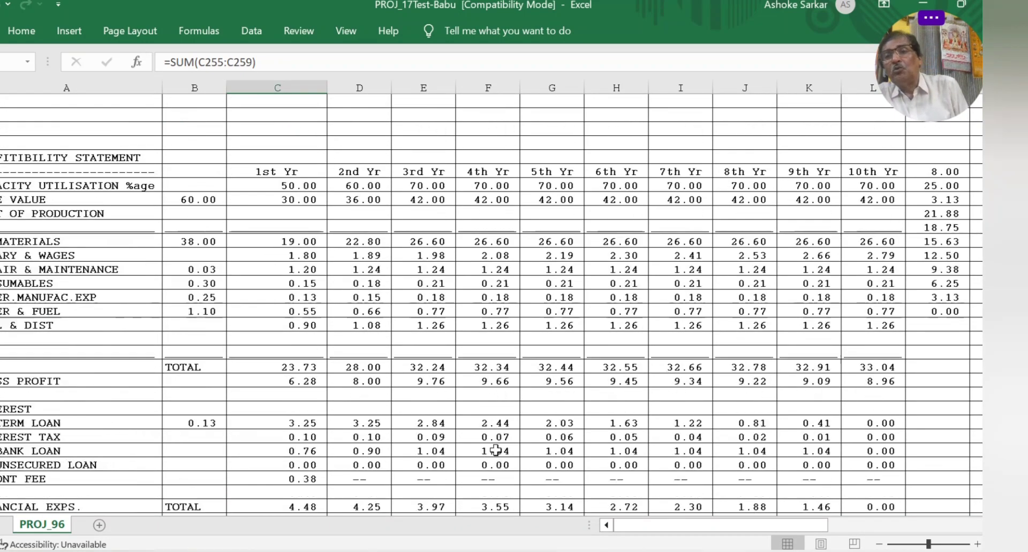
{"action": "scroll", "coordinate": [504, 449], "scroll_direction": "up", "scroll_amount": 20}
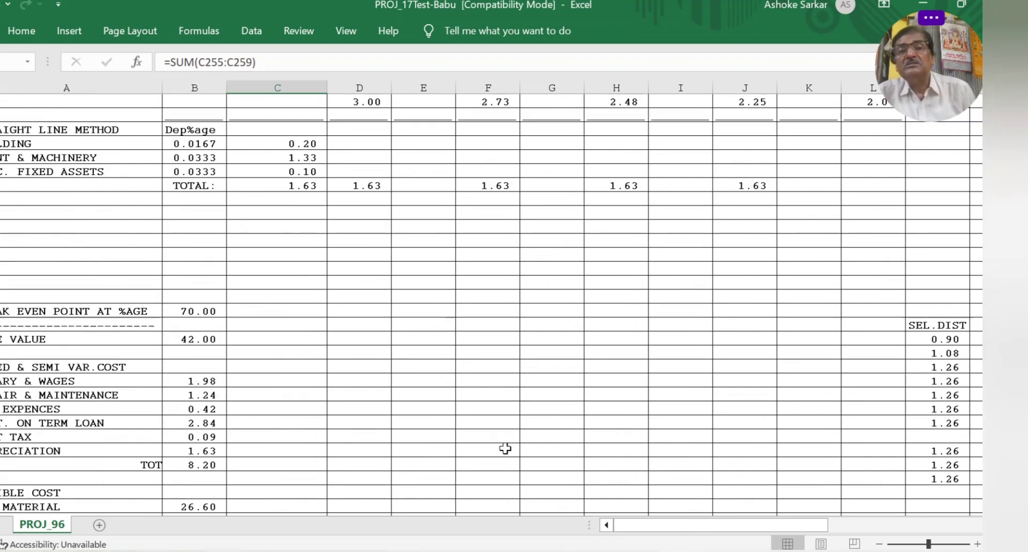
{"action": "scroll", "coordinate": [505, 448], "scroll_direction": "up", "scroll_amount": 18}
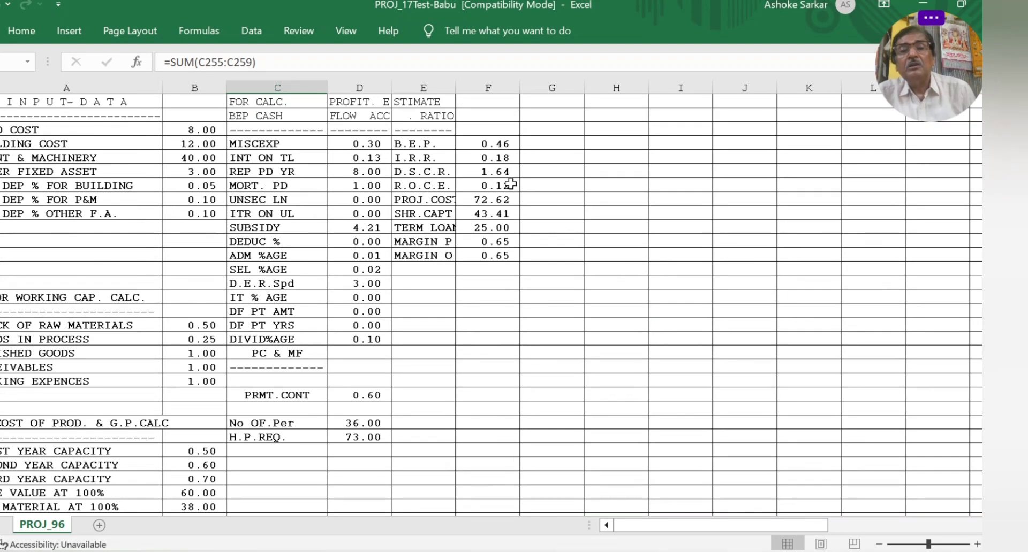
{"action": "left_click", "coordinate": [495, 173]}
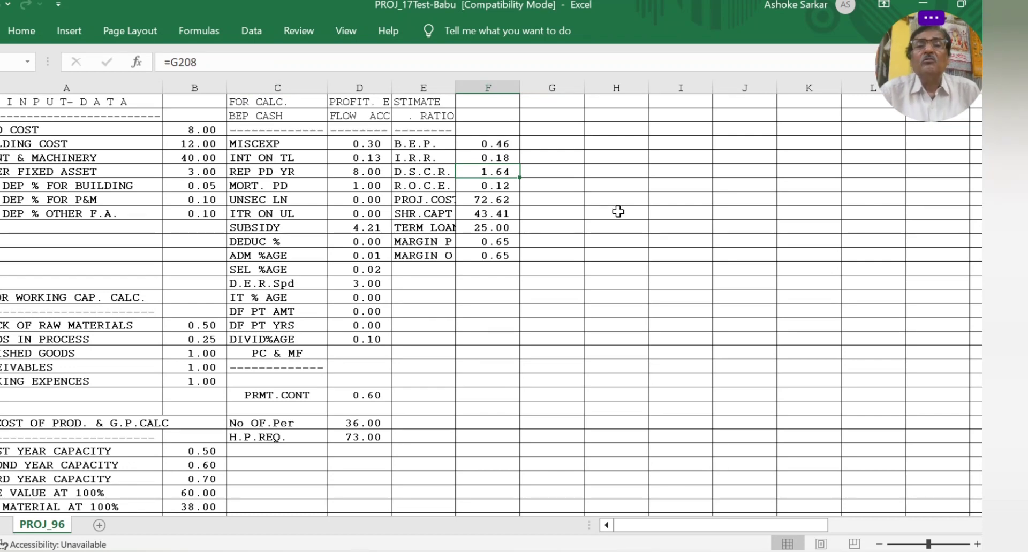
{"action": "scroll", "coordinate": [298, 317], "scroll_direction": "down", "scroll_amount": 2}
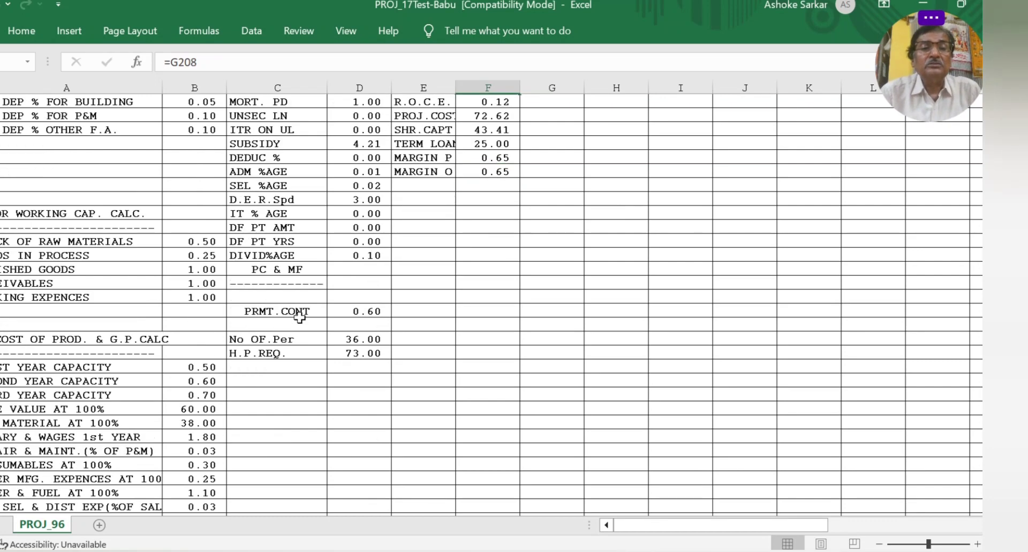
{"action": "scroll", "coordinate": [298, 317], "scroll_direction": "down", "scroll_amount": 2}
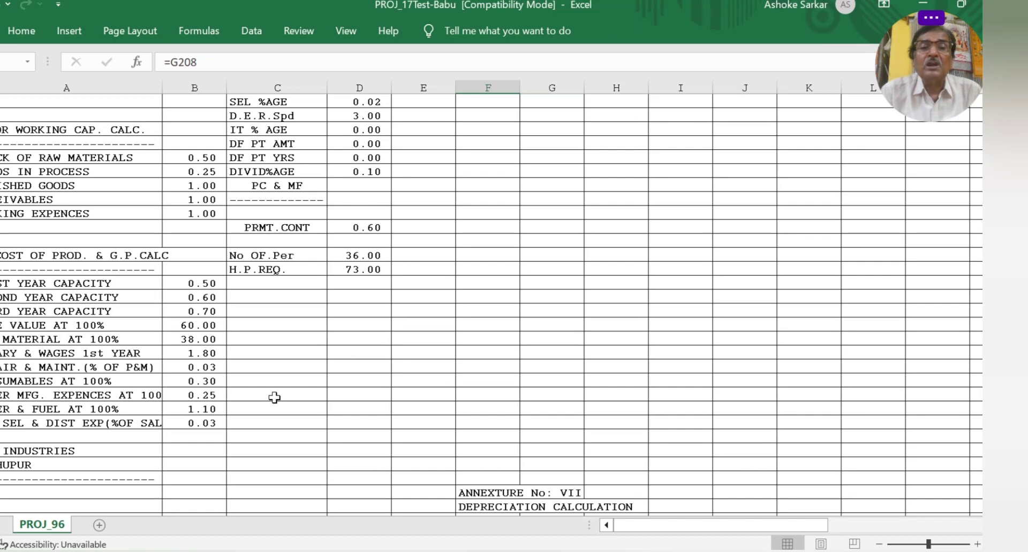
{"action": "scroll", "coordinate": [274, 398], "scroll_direction": "up", "scroll_amount": 4}
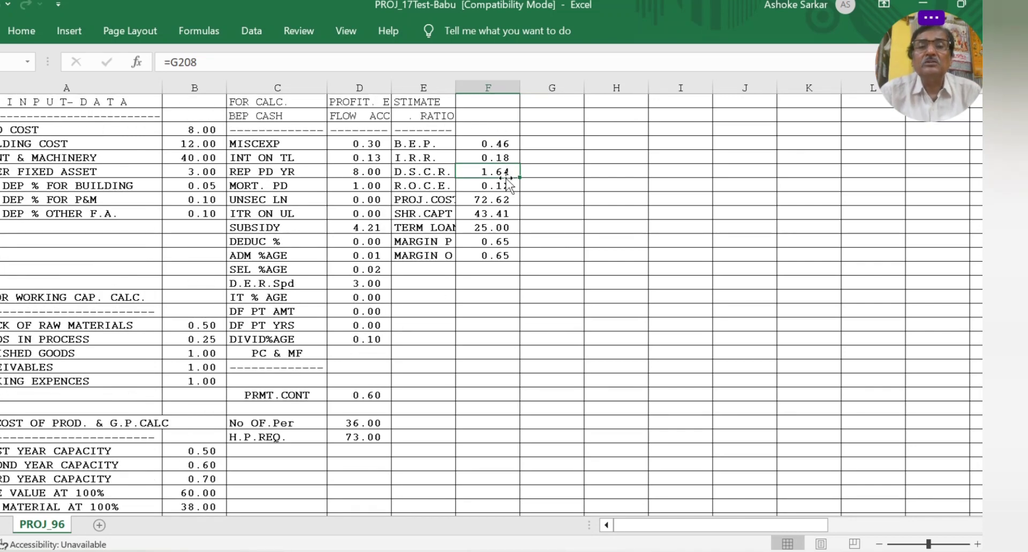
- Follow the depreciation, break-even, cash flow, ratio and profitability statements down and inspect the formula of the average D.S.C.R
{"action": "scroll", "coordinate": [332, 392], "scroll_direction": "down", "scroll_amount": 2}
{"action": "scroll", "coordinate": [332, 391], "scroll_direction": "down", "scroll_amount": 12}
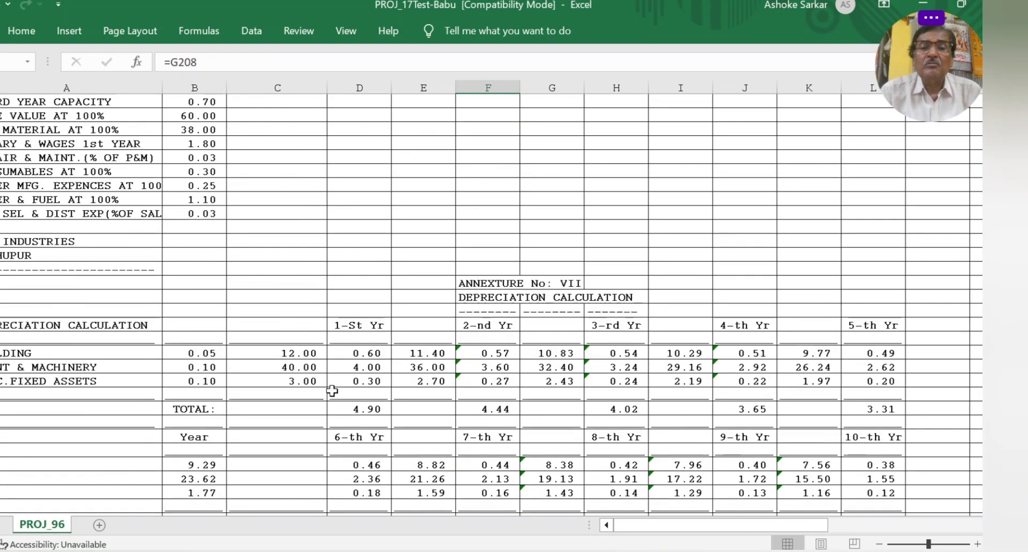
{"action": "scroll", "coordinate": [332, 391], "scroll_direction": "down", "scroll_amount": 9}
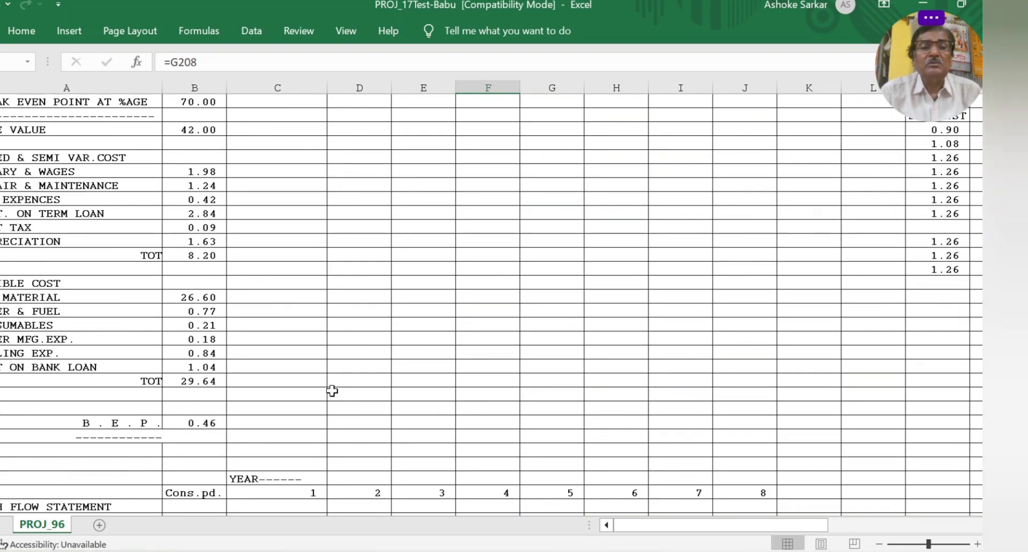
{"action": "scroll", "coordinate": [382, 437], "scroll_direction": "down", "scroll_amount": 11}
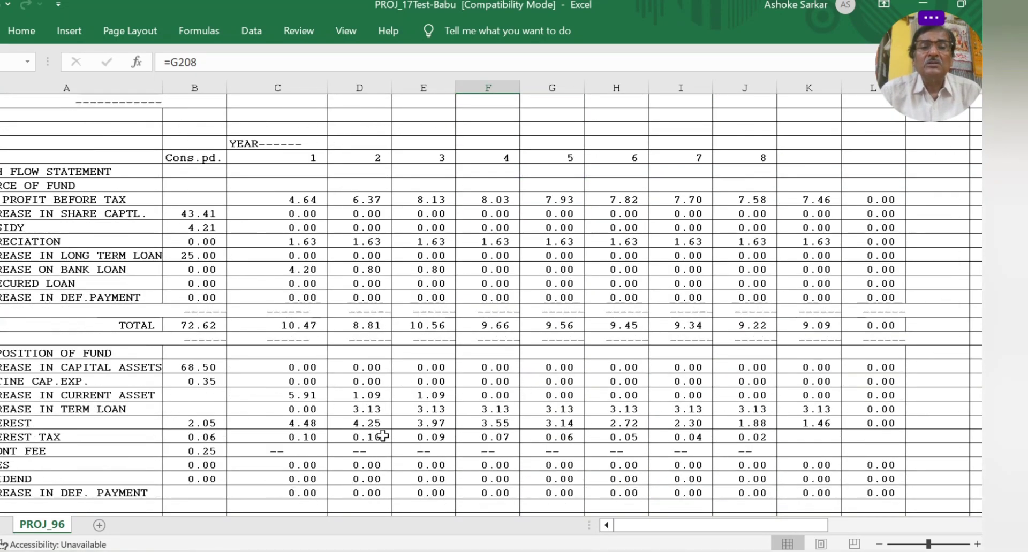
{"action": "scroll", "coordinate": [383, 437], "scroll_direction": "down", "scroll_amount": 1}
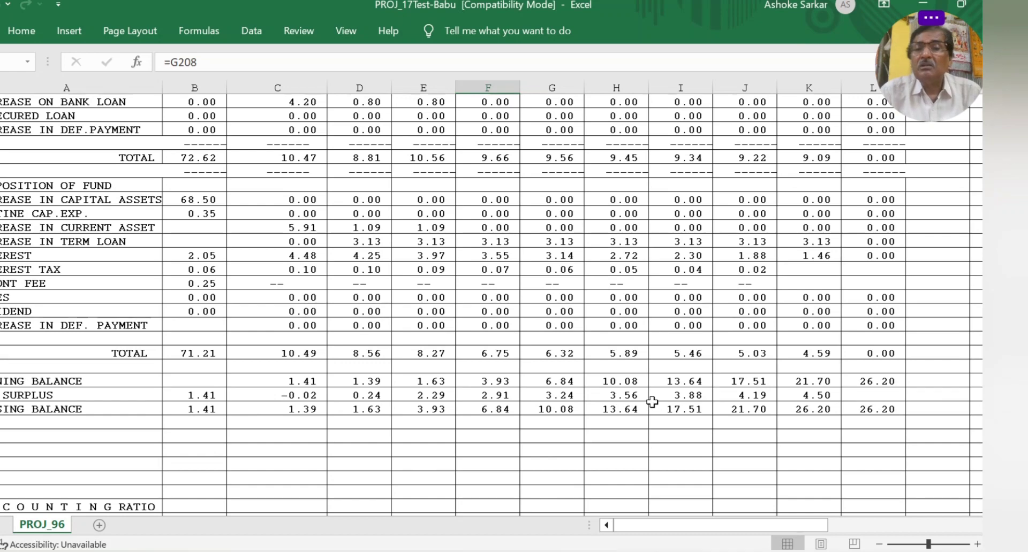
{"action": "scroll", "coordinate": [651, 401], "scroll_direction": "down", "scroll_amount": 4}
{"action": "scroll", "coordinate": [652, 401], "scroll_direction": "down", "scroll_amount": 12}
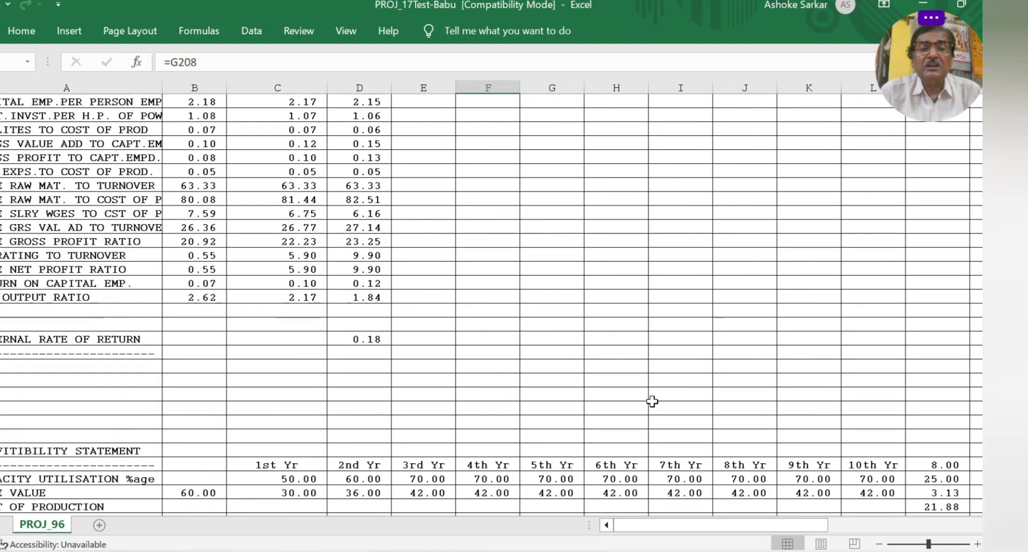
{"action": "scroll", "coordinate": [651, 401], "scroll_direction": "down", "scroll_amount": 2}
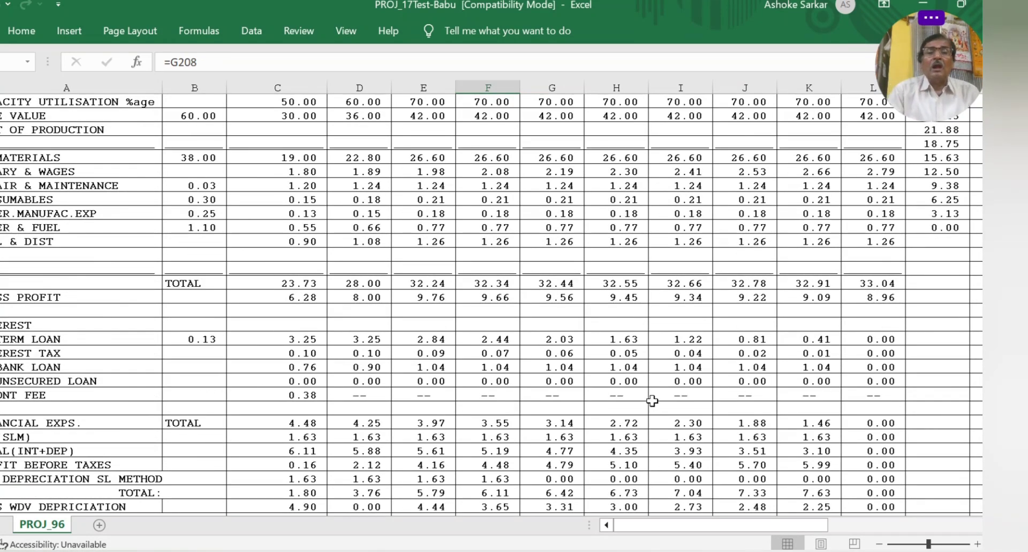
{"action": "scroll", "coordinate": [651, 402], "scroll_direction": "down", "scroll_amount": 6}
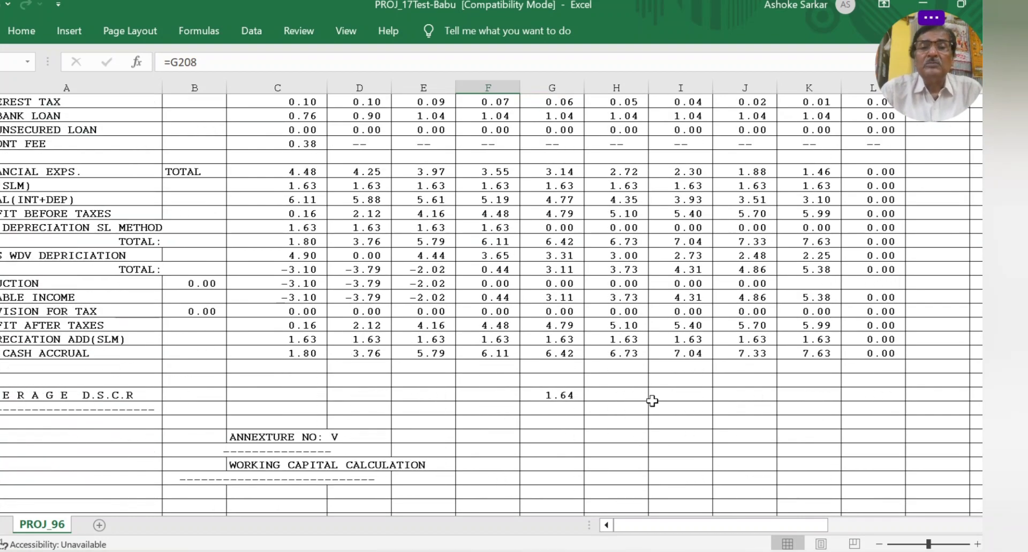
{"action": "left_click", "coordinate": [550, 395]}
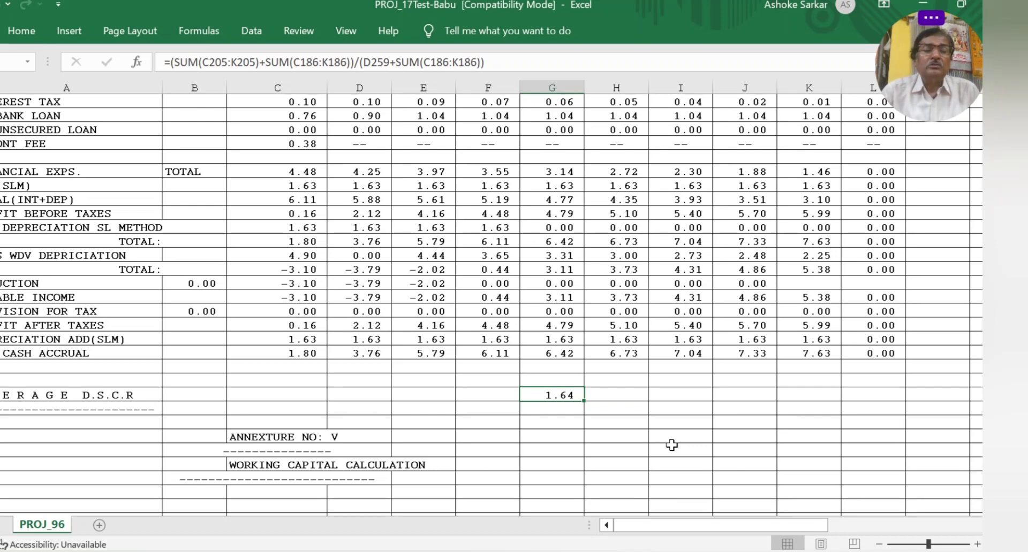
- Set the sale value at 100% capacity to 65 in the cost of production inputs
{"action": "scroll", "coordinate": [460, 497], "scroll_direction": "up", "scroll_amount": 12}
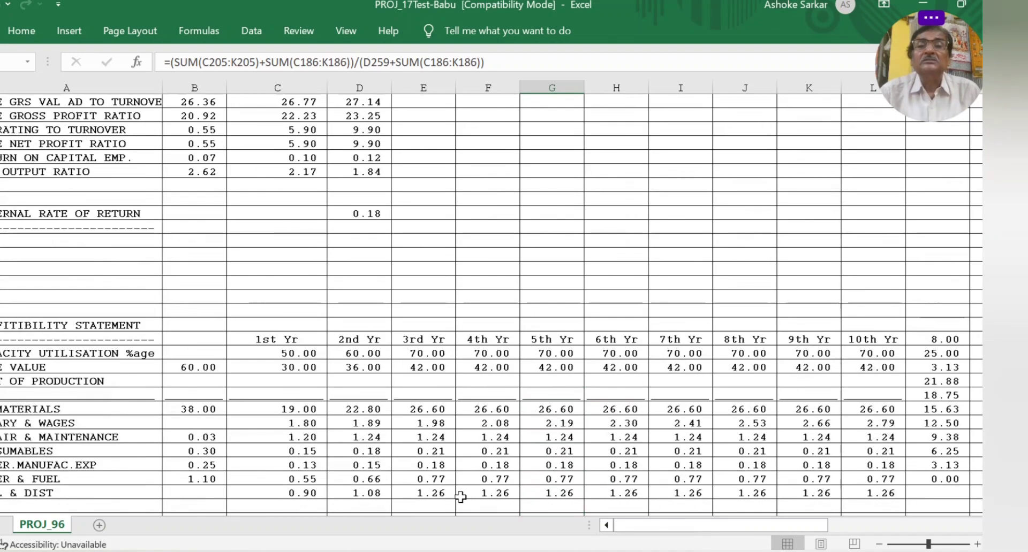
{"action": "scroll", "coordinate": [460, 497], "scroll_direction": "up", "scroll_amount": 20}
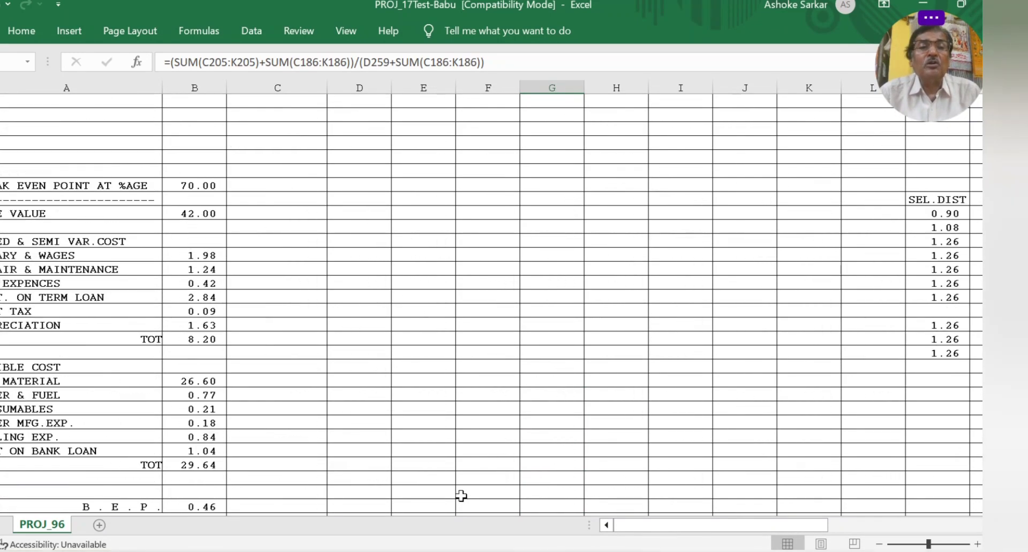
{"action": "scroll", "coordinate": [422, 415], "scroll_direction": "up", "scroll_amount": 20}
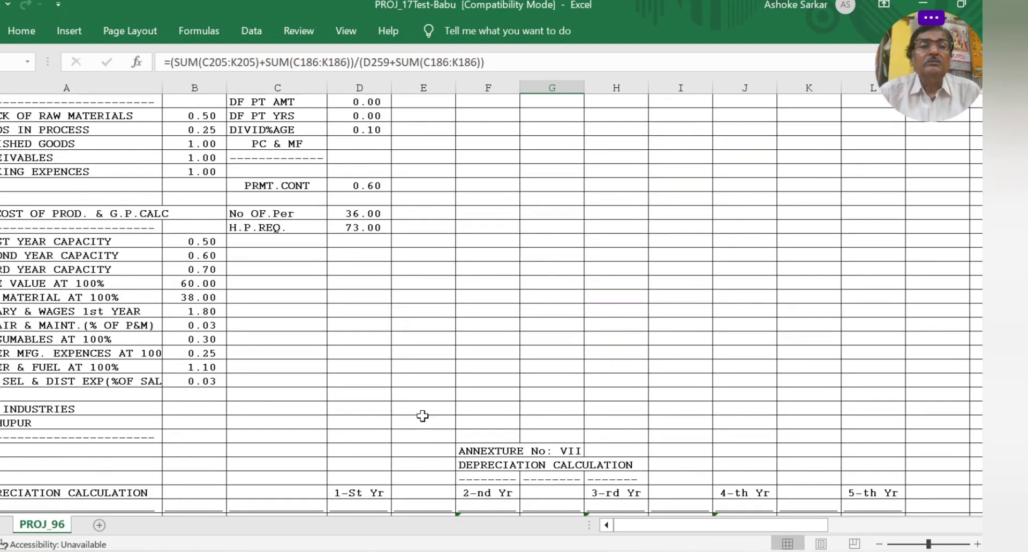
{"action": "scroll", "coordinate": [422, 416], "scroll_direction": "down", "scroll_amount": 3}
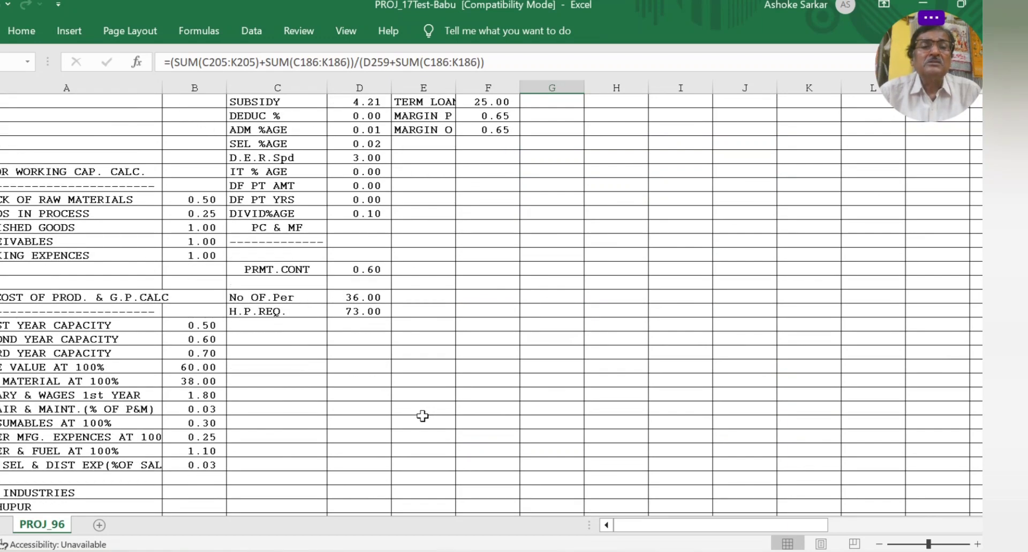
{"action": "left_click", "coordinate": [198, 368]}
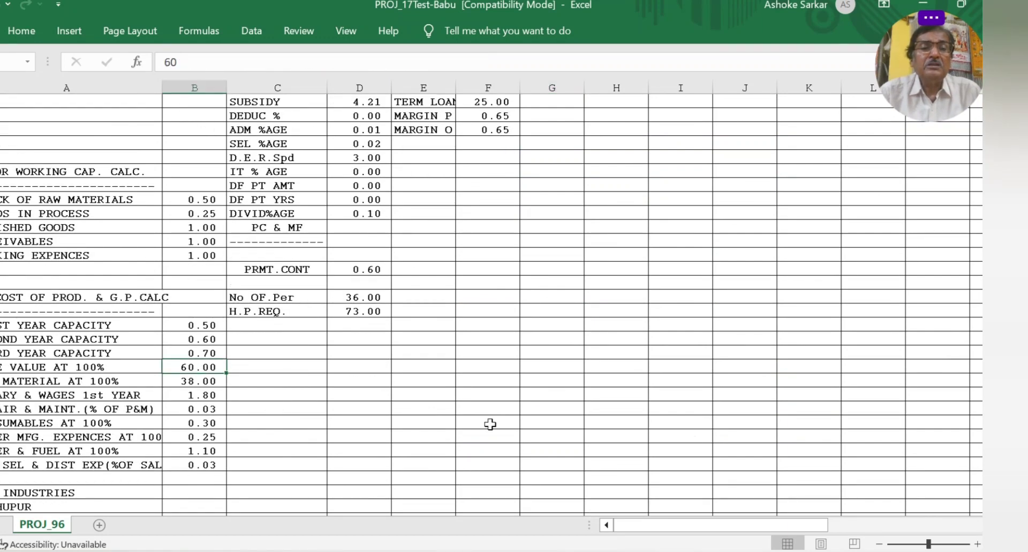
{"action": "type", "text": "65"}
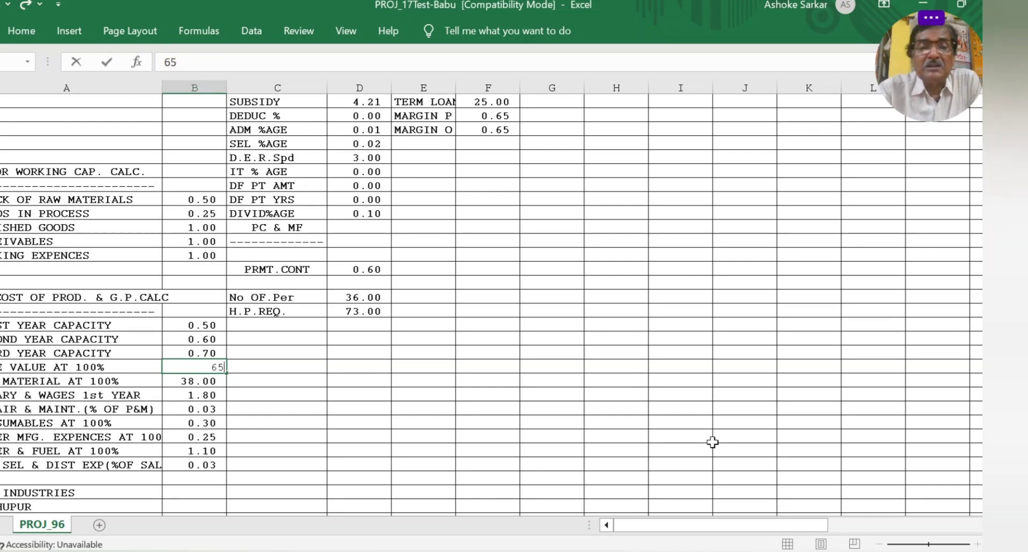
{"action": "key", "text": "Return"}
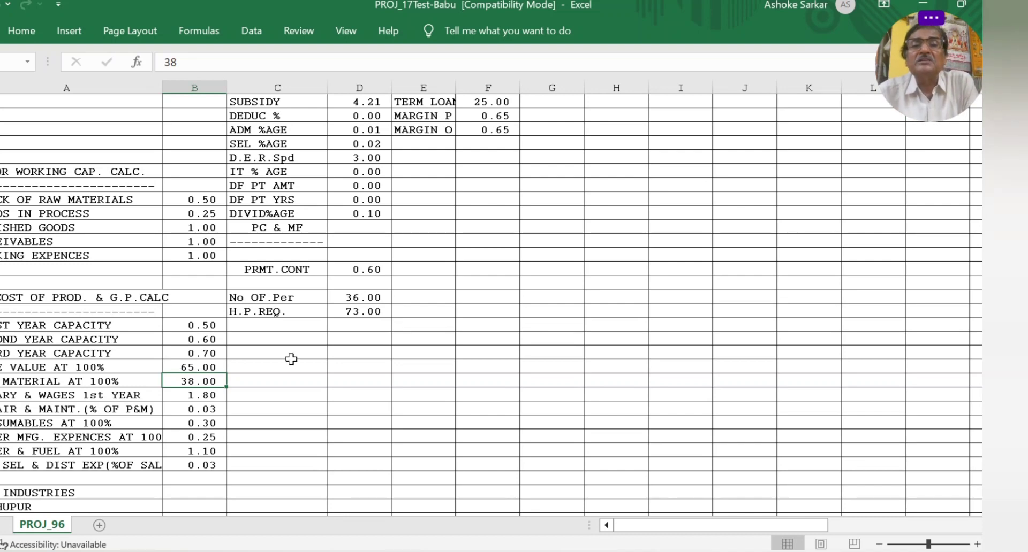
- Review the estimated ratios against the working capital and cost of production inputs, glancing at the depreciation calculation
{"action": "scroll", "coordinate": [503, 267], "scroll_direction": "up", "scroll_amount": 3}
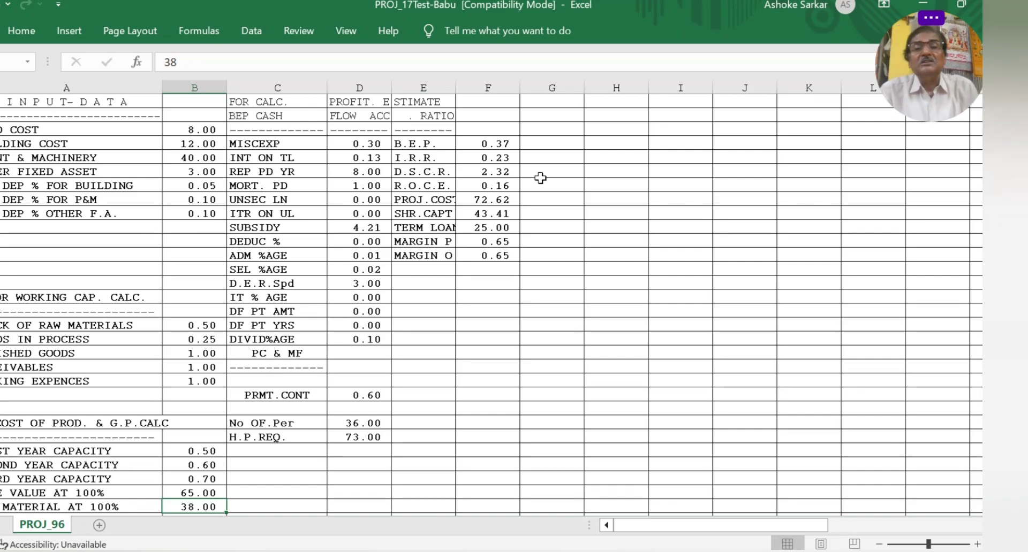
{"action": "scroll", "coordinate": [502, 374], "scroll_direction": "down", "scroll_amount": 2}
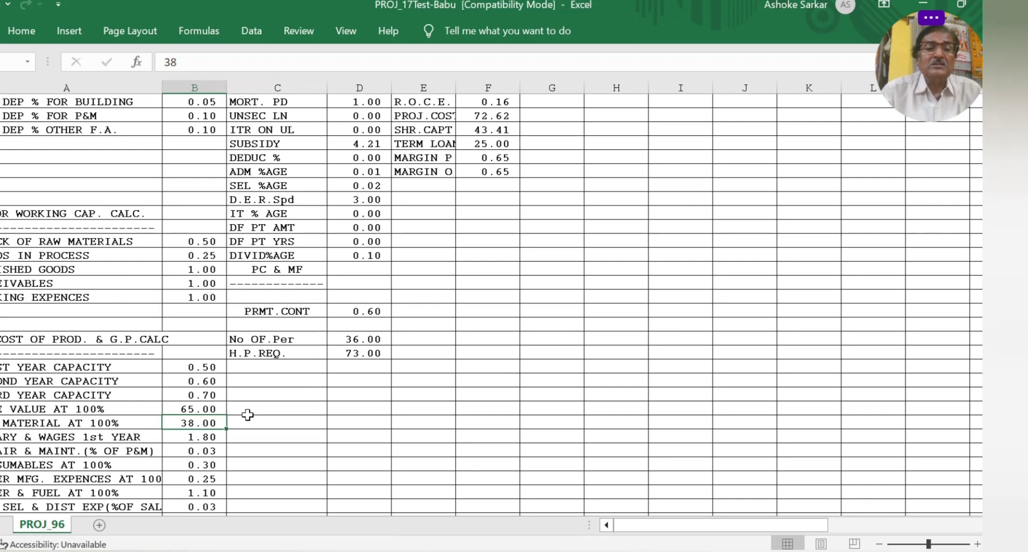
{"action": "scroll", "coordinate": [517, 310], "scroll_direction": "up", "scroll_amount": 2}
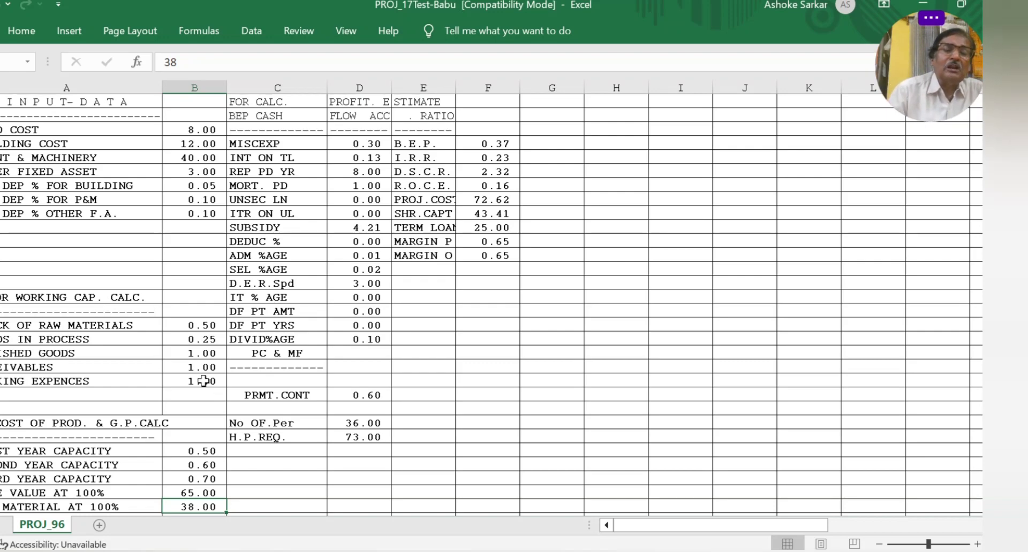
{"action": "scroll", "coordinate": [203, 382], "scroll_direction": "down", "scroll_amount": 11}
{"action": "scroll", "coordinate": [204, 381], "scroll_direction": "down", "scroll_amount": 5}
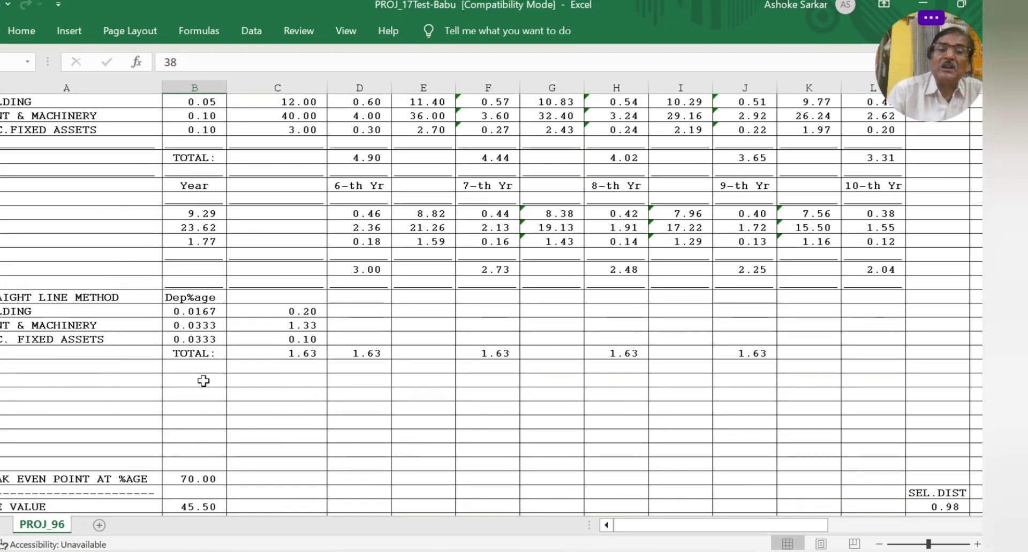
{"action": "scroll", "coordinate": [204, 382], "scroll_direction": "up", "scroll_amount": 14}
{"action": "scroll", "coordinate": [203, 381], "scroll_direction": "up", "scroll_amount": 2}
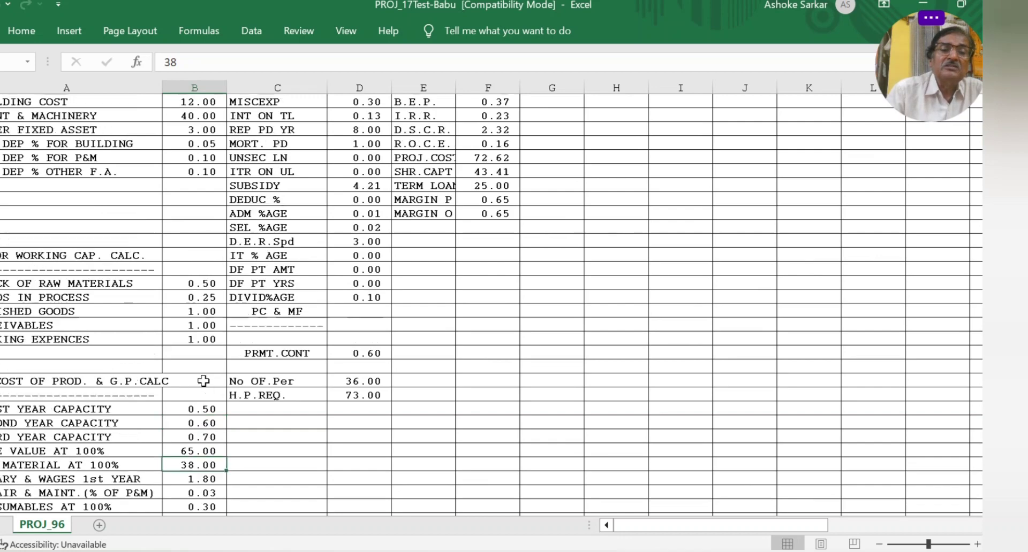
{"action": "scroll", "coordinate": [203, 381], "scroll_direction": "down", "scroll_amount": 3}
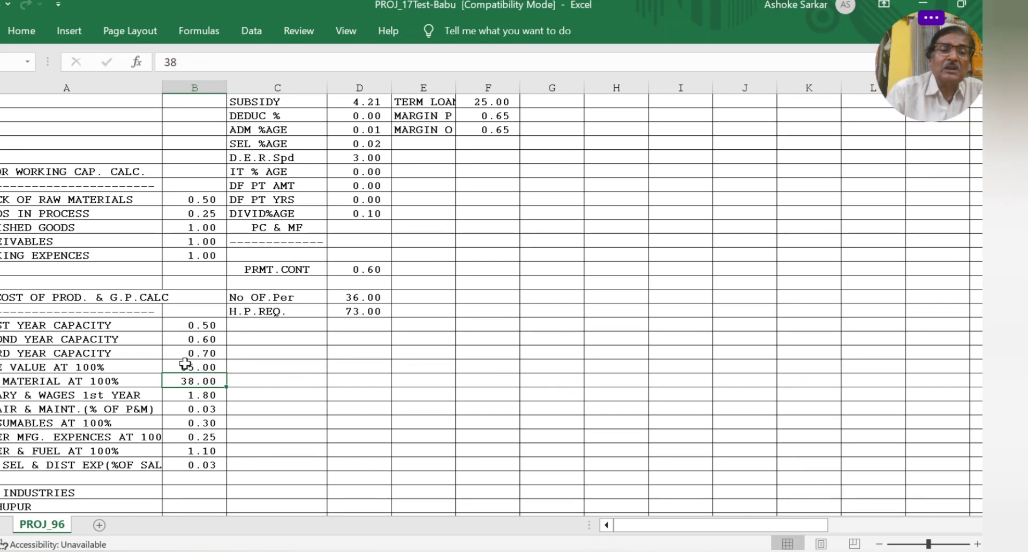
- Read through the depreciation, break-even, cash flow and profitability statements calculated from the current sale value
{"action": "scroll", "coordinate": [308, 399], "scroll_direction": "down", "scroll_amount": 9}
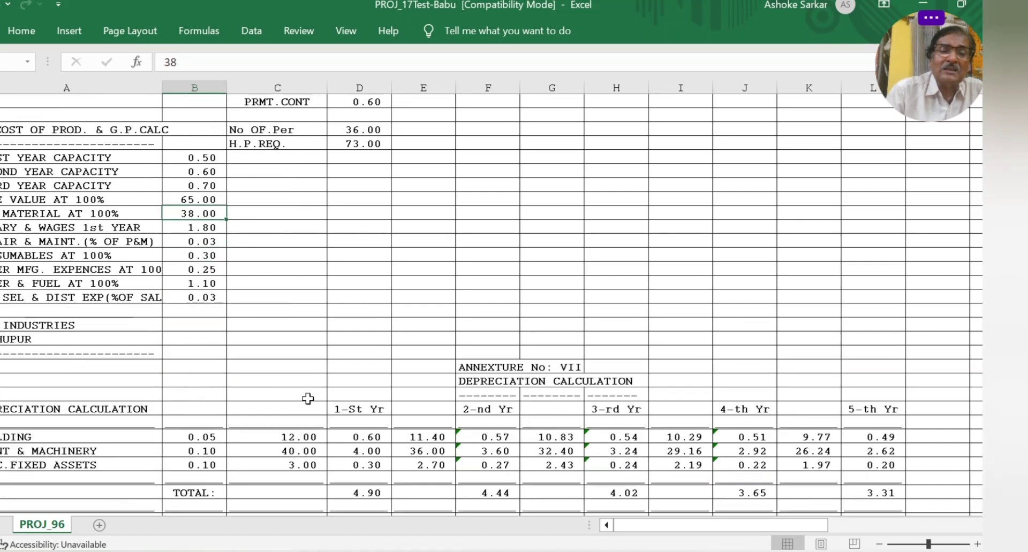
{"action": "scroll", "coordinate": [308, 398], "scroll_direction": "down", "scroll_amount": 16}
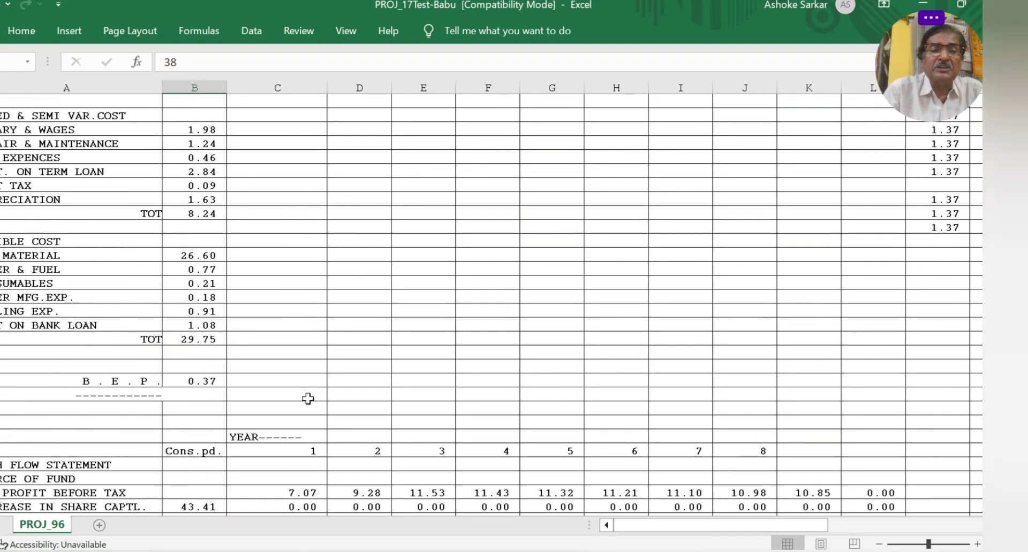
{"action": "scroll", "coordinate": [308, 398], "scroll_direction": "down", "scroll_amount": 2}
{"action": "scroll", "coordinate": [308, 399], "scroll_direction": "down", "scroll_amount": 17}
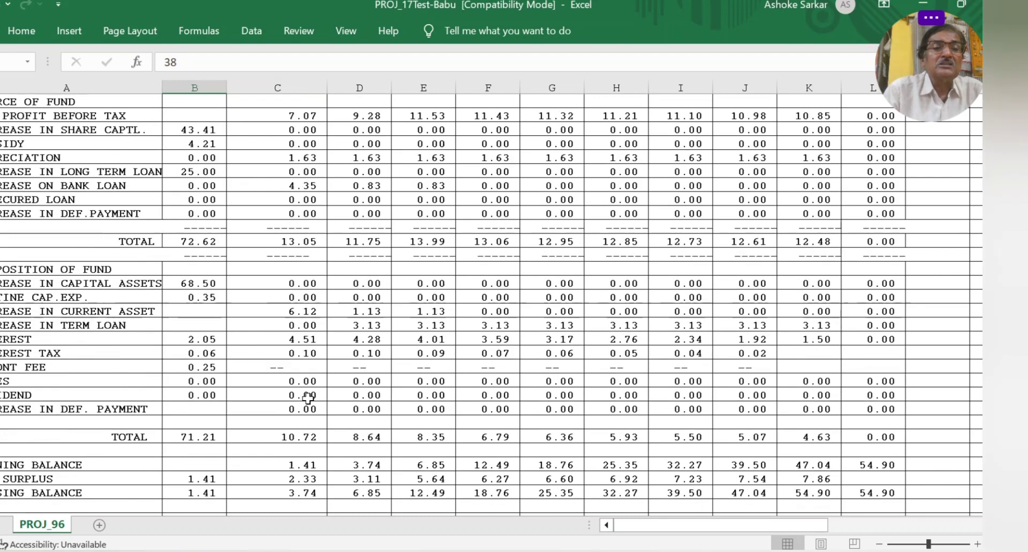
{"action": "scroll", "coordinate": [308, 398], "scroll_direction": "down", "scroll_amount": 6}
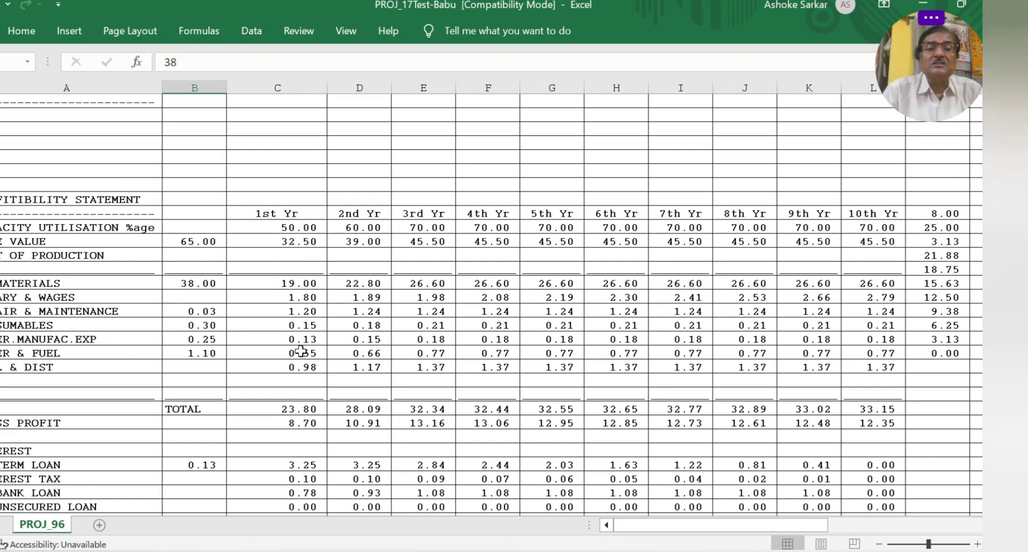
{"action": "scroll", "coordinate": [300, 350], "scroll_direction": "down", "scroll_amount": 15}
{"action": "scroll", "coordinate": [300, 350], "scroll_direction": "up", "scroll_amount": 12}
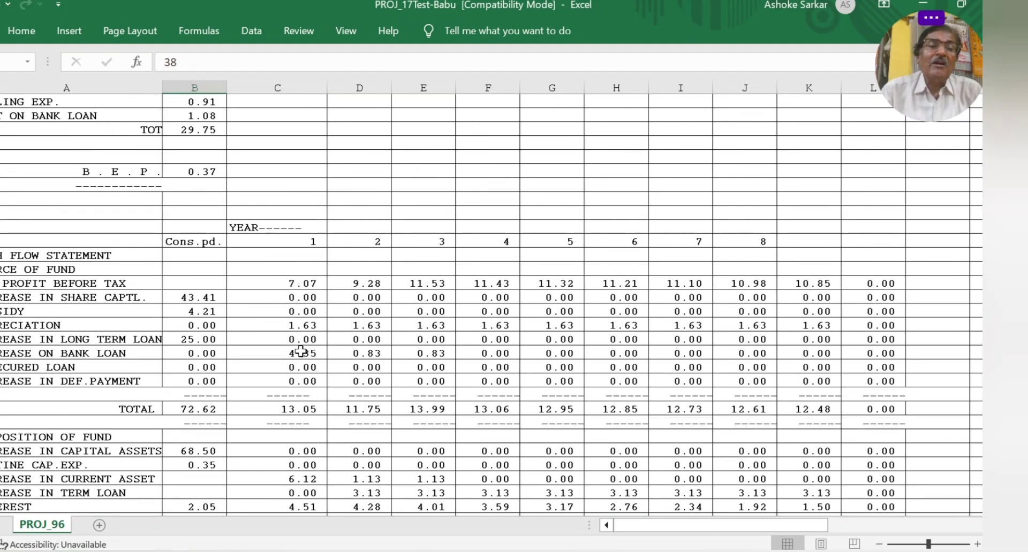
- Set the sale value at 100% capacity to 62 in the cost of production inputs
{"action": "scroll", "coordinate": [300, 351], "scroll_direction": "up", "scroll_amount": 12}
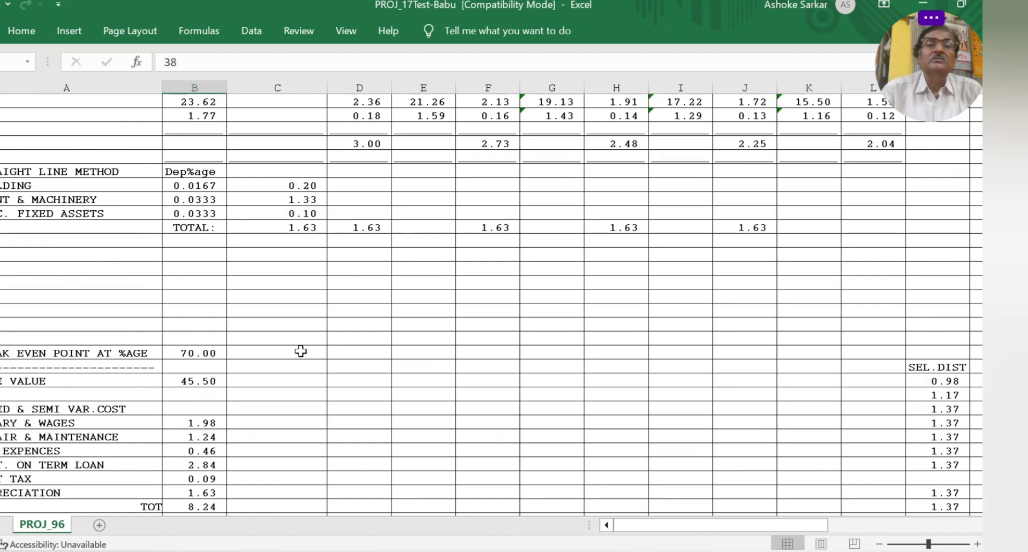
{"action": "scroll", "coordinate": [300, 350], "scroll_direction": "up", "scroll_amount": 10}
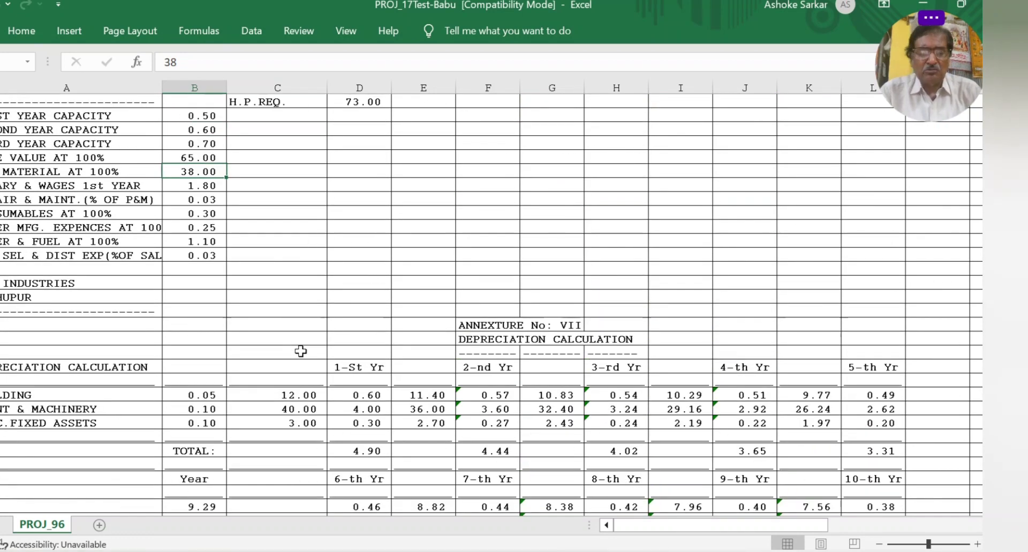
{"action": "scroll", "coordinate": [300, 351], "scroll_direction": "up", "scroll_amount": 4}
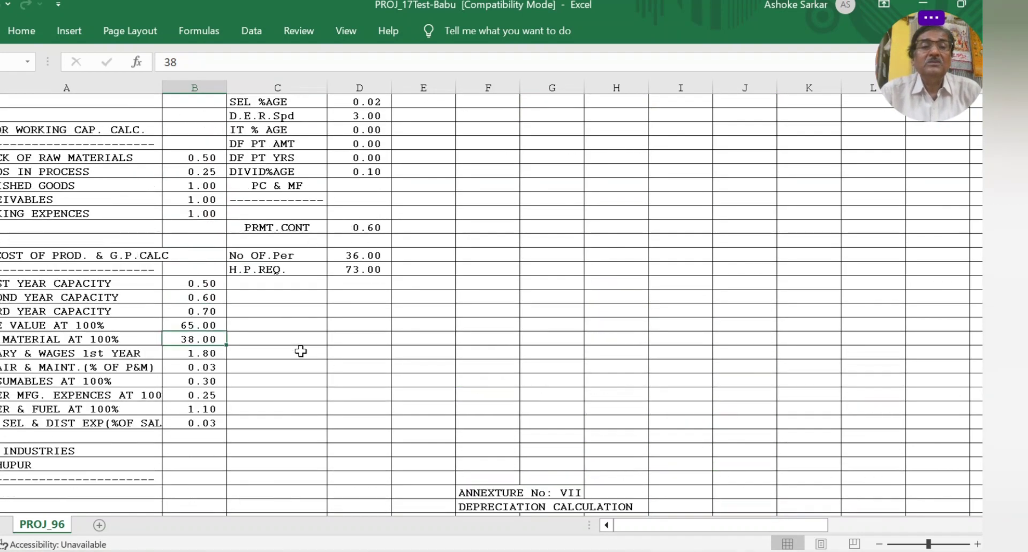
{"action": "left_click", "coordinate": [185, 323]}
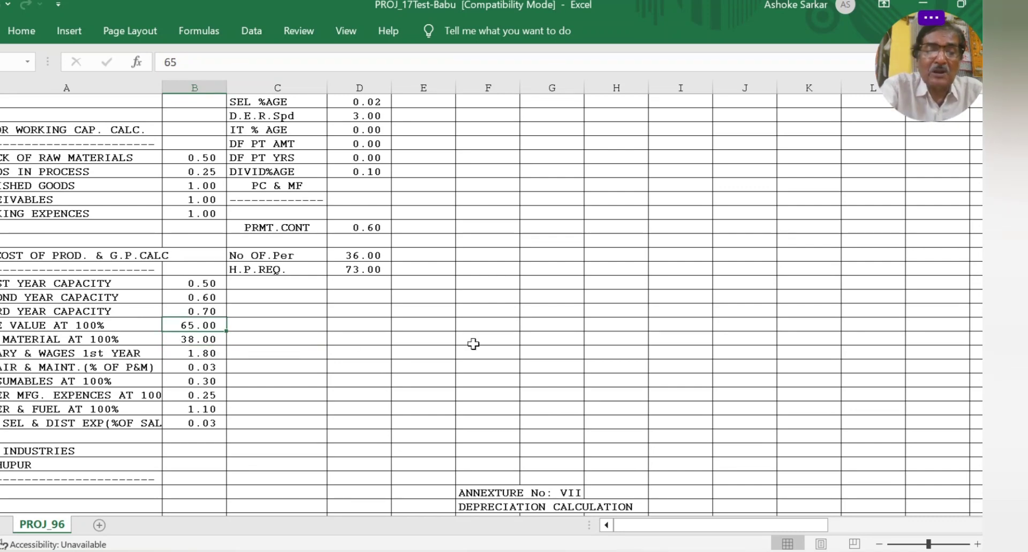
{"action": "type", "text": "62"}
{"action": "key", "text": "Return"}
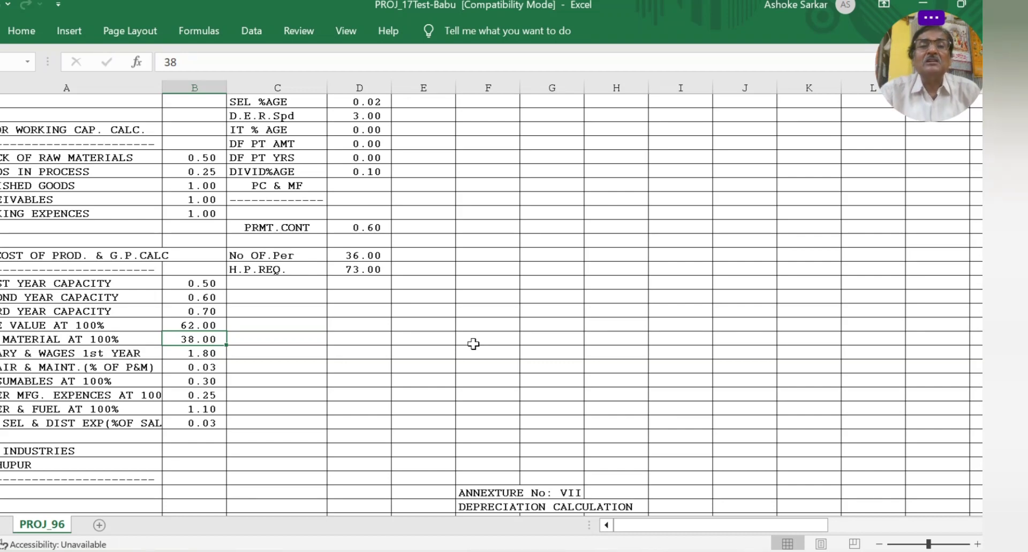
- Check the estimated B.E.P., I.R.R. and D.S.C.R., and follow the depreciation and break-even calculations down to the cash flow statement
{"action": "scroll", "coordinate": [473, 345], "scroll_direction": "up", "scroll_amount": 4}
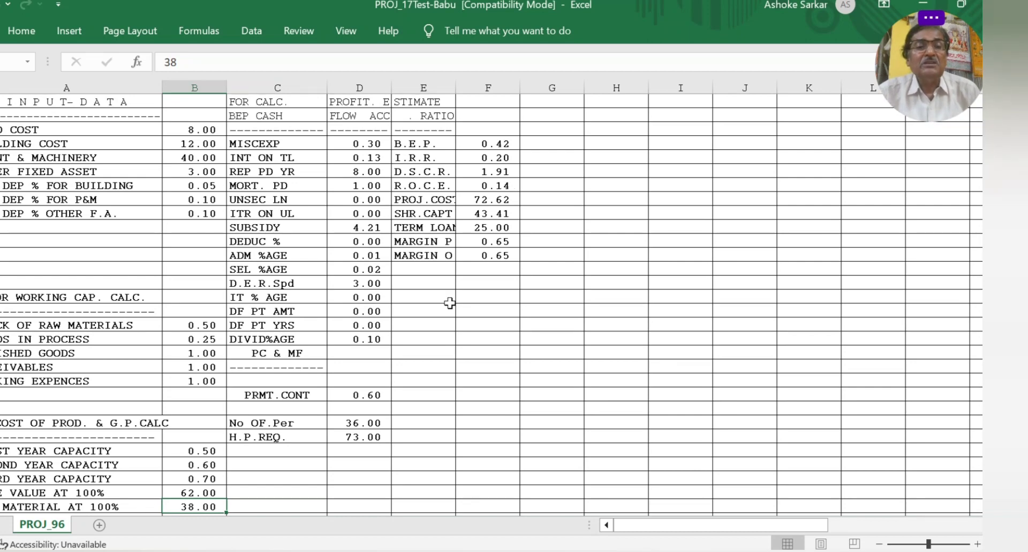
{"action": "scroll", "coordinate": [297, 455], "scroll_direction": "down", "scroll_amount": 3}
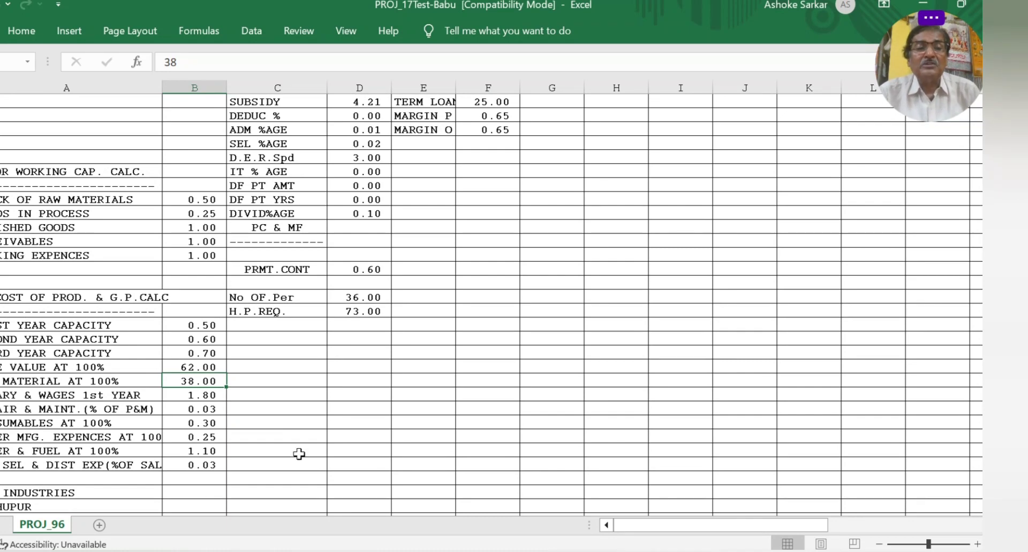
{"action": "scroll", "coordinate": [195, 332], "scroll_direction": "down", "scroll_amount": 8}
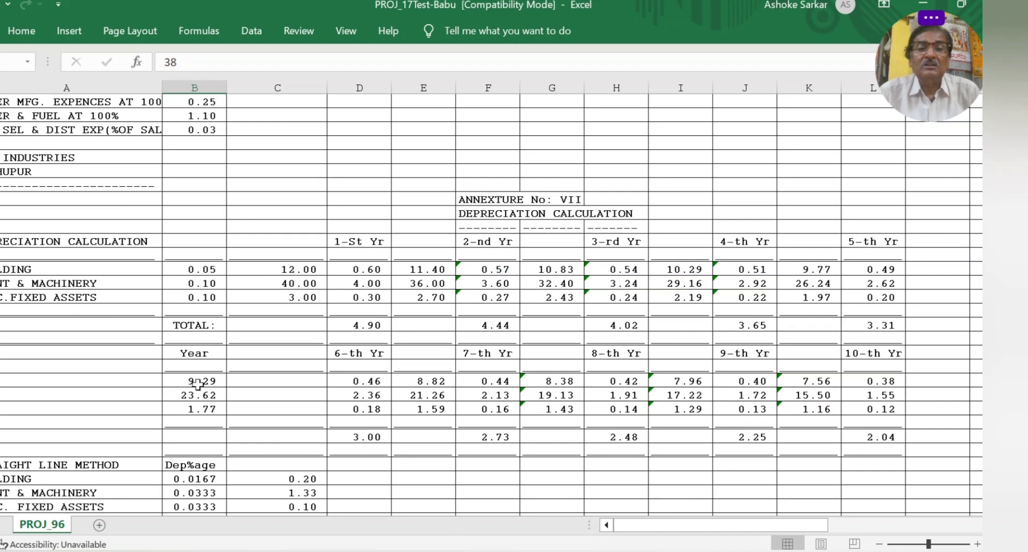
{"action": "scroll", "coordinate": [413, 428], "scroll_direction": "down", "scroll_amount": 7}
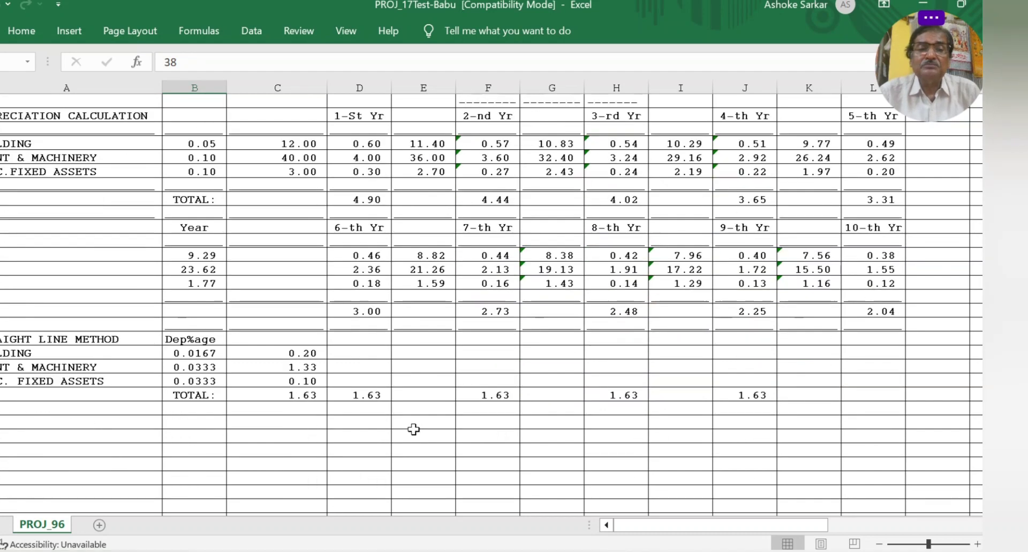
{"action": "scroll", "coordinate": [413, 430], "scroll_direction": "down", "scroll_amount": 4}
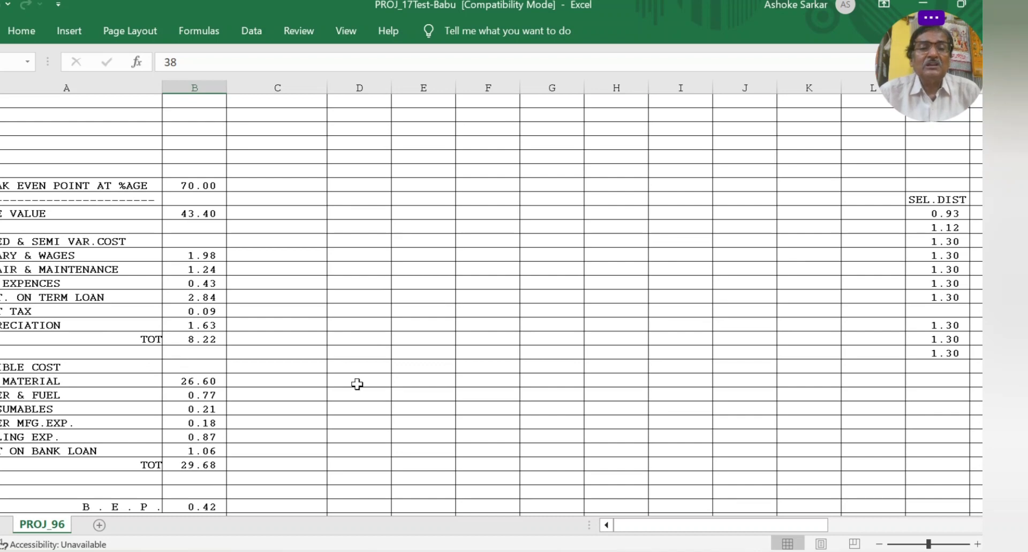
{"action": "scroll", "coordinate": [356, 384], "scroll_direction": "down", "scroll_amount": 3}
{"action": "scroll", "coordinate": [357, 384], "scroll_direction": "down", "scroll_amount": 2}
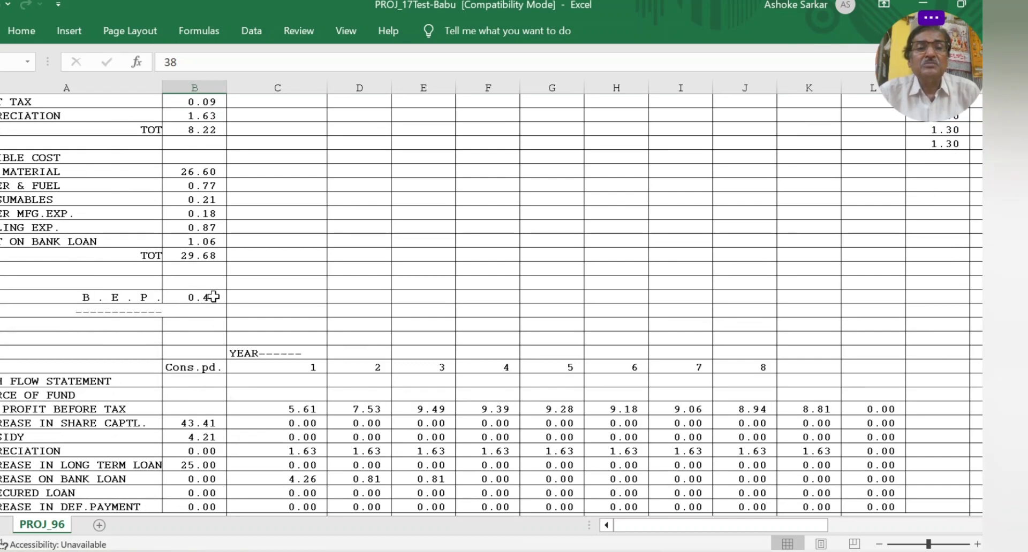
{"action": "scroll", "coordinate": [478, 332], "scroll_direction": "down", "scroll_amount": 4}
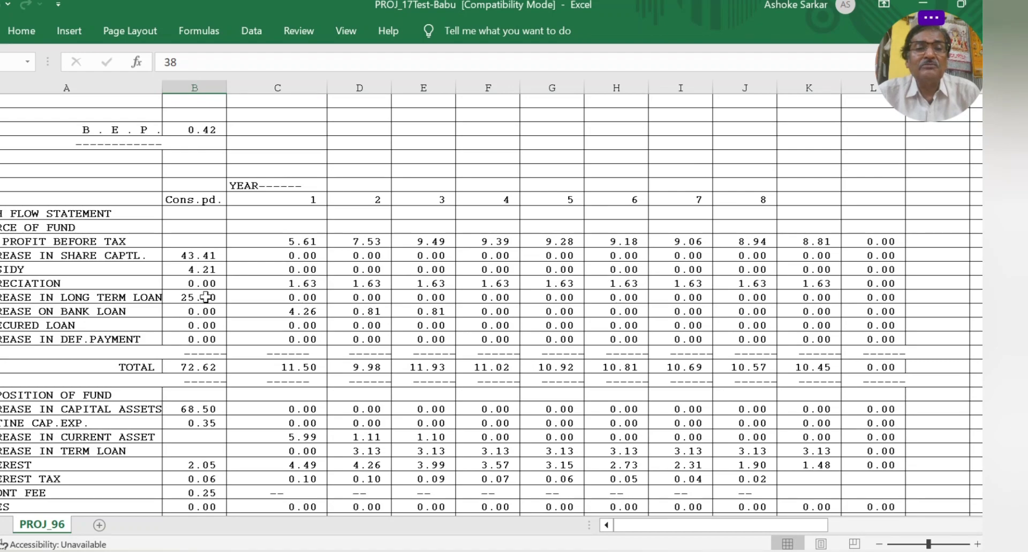
- Read from the accounting ratios through the profitability statement, average D.S.C.R. and working capital calculation to the project cost and means of finance
{"action": "scroll", "coordinate": [317, 306], "scroll_direction": "down", "scroll_amount": 18}
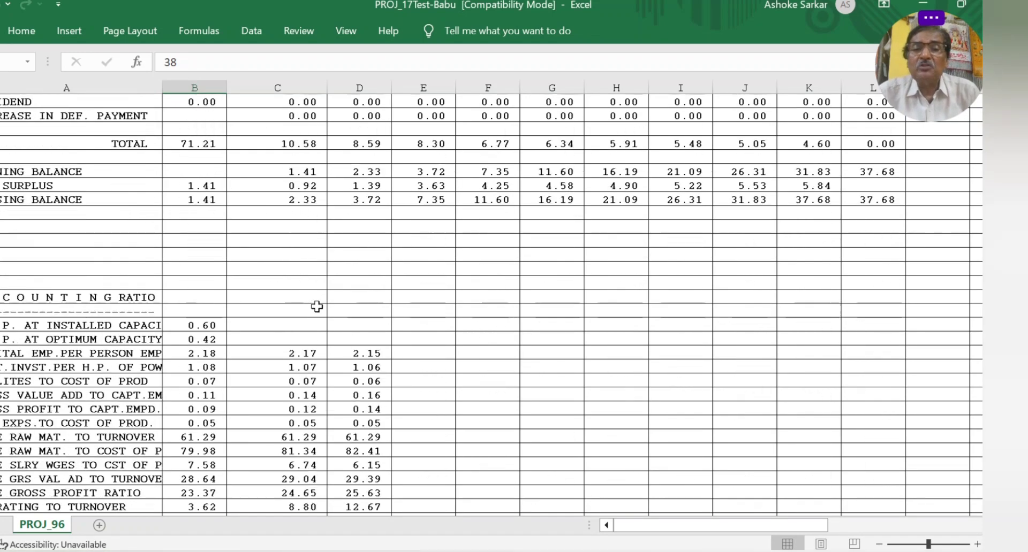
{"action": "scroll", "coordinate": [317, 306], "scroll_direction": "down", "scroll_amount": 11}
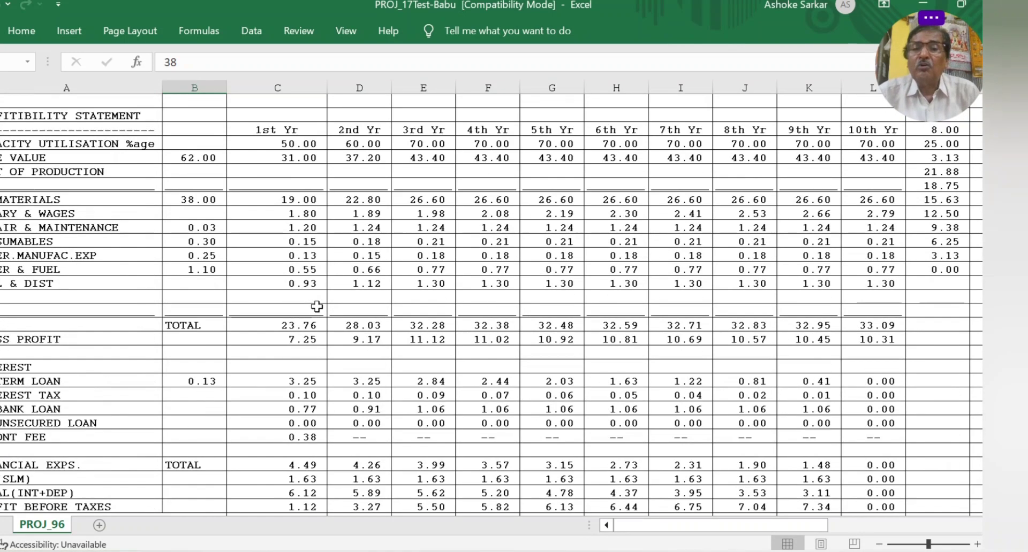
{"action": "scroll", "coordinate": [317, 306], "scroll_direction": "down", "scroll_amount": 13}
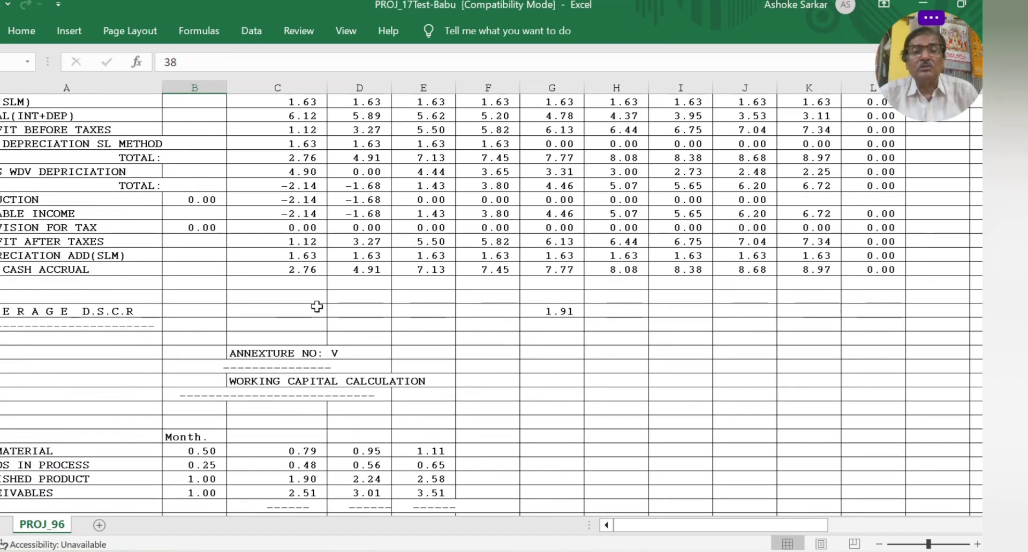
{"action": "scroll", "coordinate": [317, 302], "scroll_direction": "down", "scroll_amount": 3}
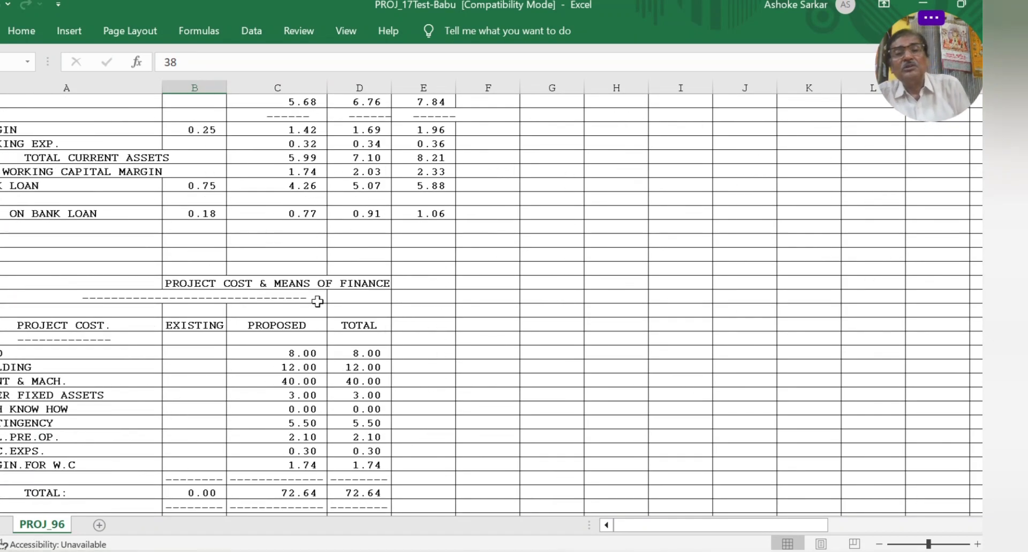
{"action": "scroll", "coordinate": [317, 302], "scroll_direction": "down", "scroll_amount": 3}
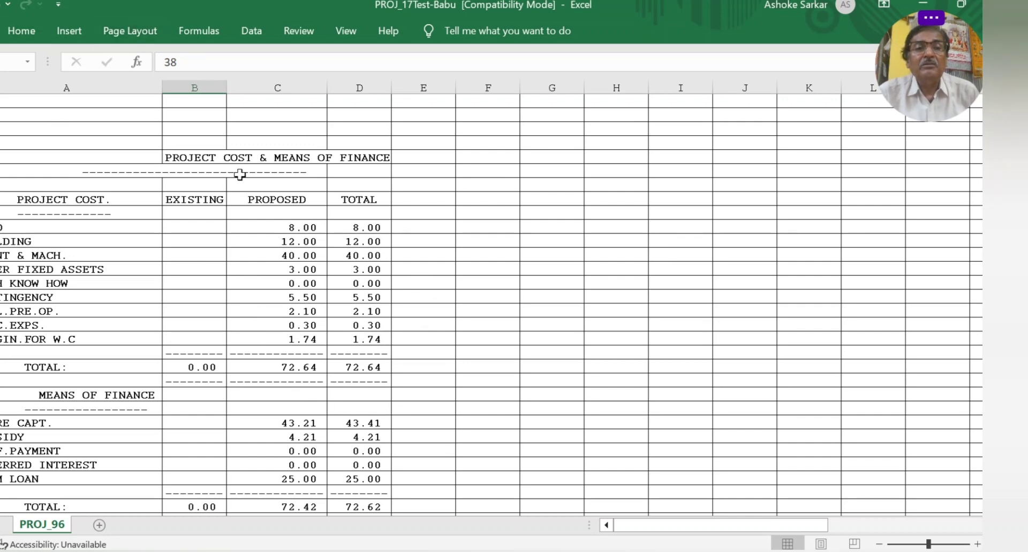
{"action": "scroll", "coordinate": [330, 284], "scroll_direction": "down", "scroll_amount": 4}
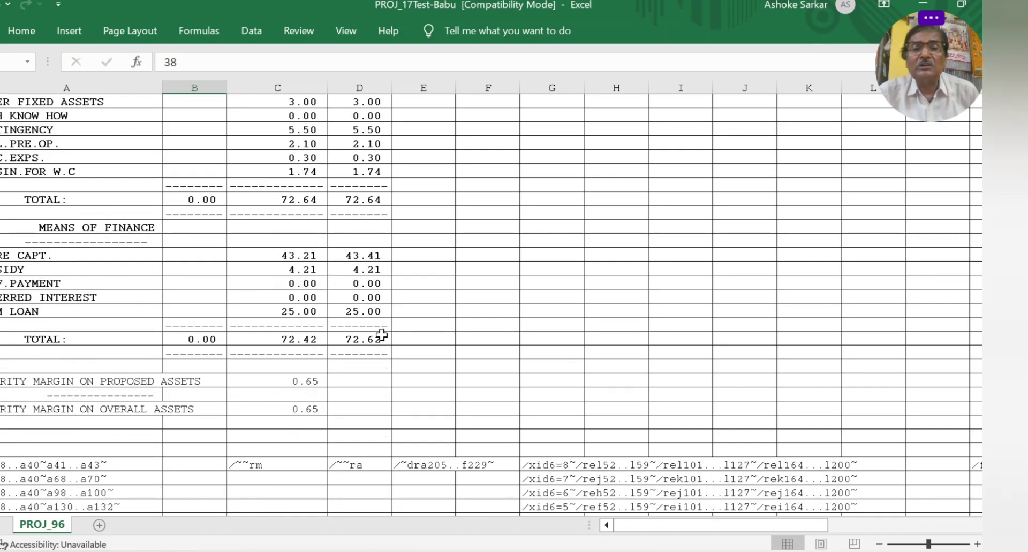
{"action": "scroll", "coordinate": [381, 336], "scroll_direction": "up", "scroll_amount": 1}
{"action": "scroll", "coordinate": [381, 336], "scroll_direction": "up", "scroll_amount": 2}
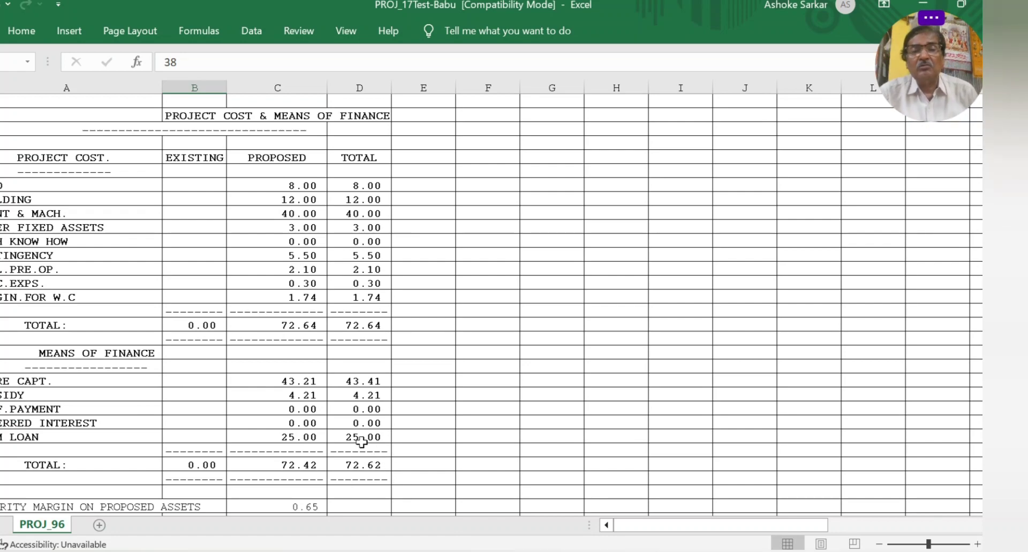
- Go back over the working capital, profitability and cash flow statements, and review the closing balances, accounting ratios and internal rate of return
{"action": "scroll", "coordinate": [361, 441], "scroll_direction": "up", "scroll_amount": 20}
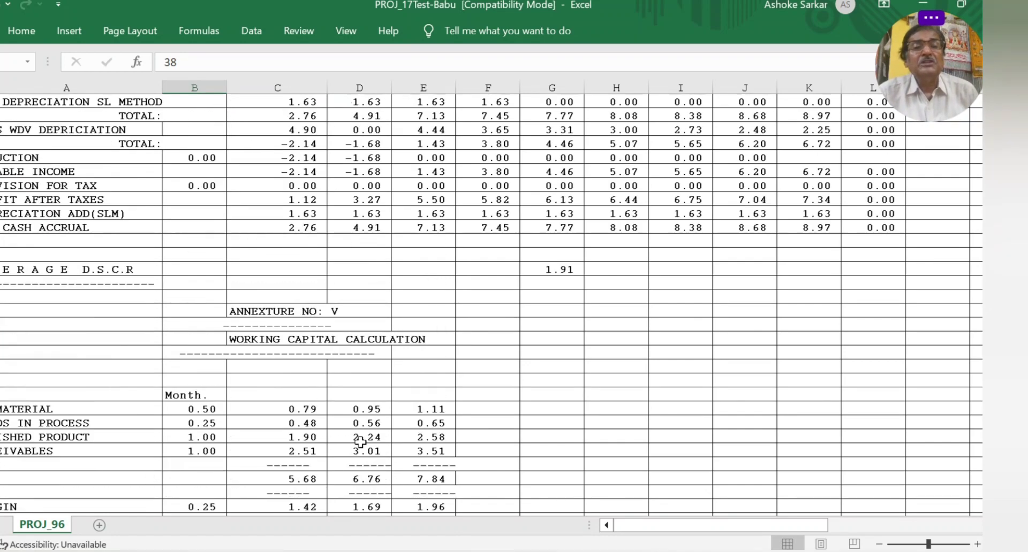
{"action": "scroll", "coordinate": [361, 442], "scroll_direction": "up", "scroll_amount": 4}
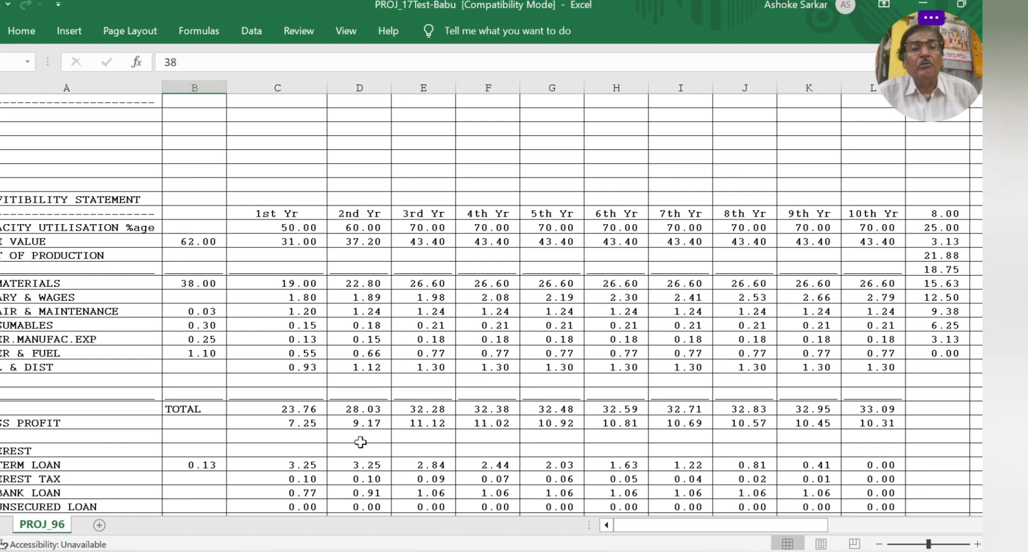
{"action": "scroll", "coordinate": [360, 442], "scroll_direction": "up", "scroll_amount": 20}
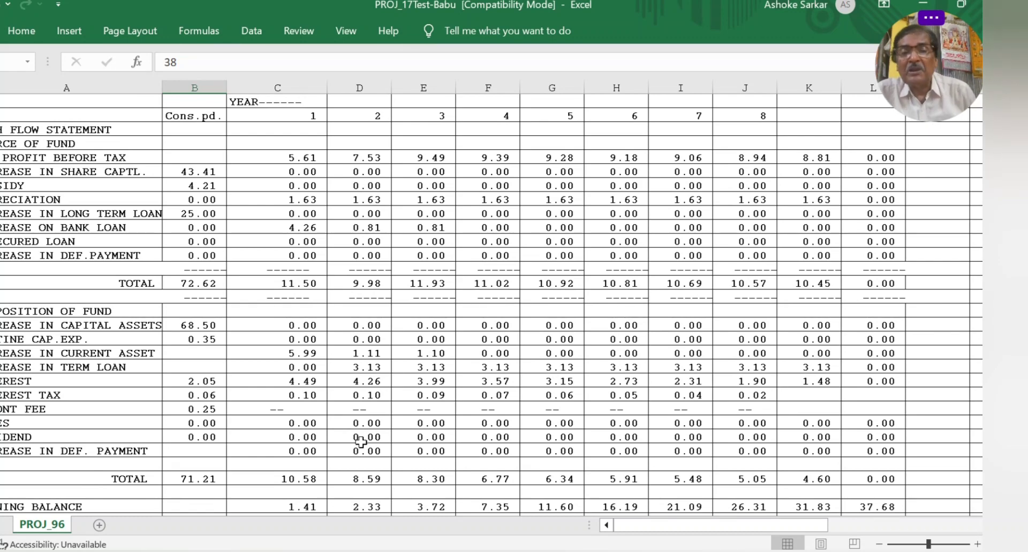
{"action": "scroll", "coordinate": [440, 440], "scroll_direction": "down", "scroll_amount": 3}
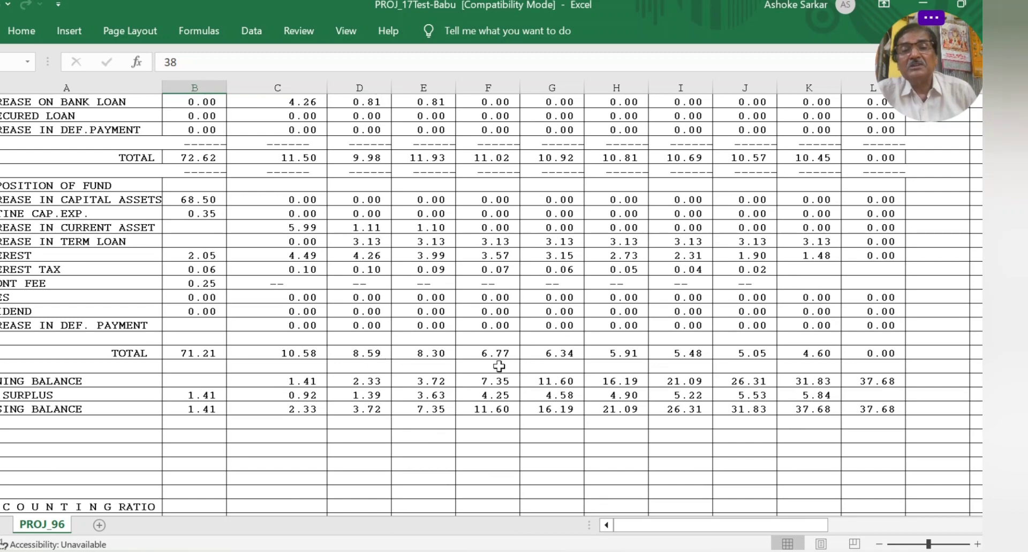
{"action": "scroll", "coordinate": [523, 367], "scroll_direction": "down", "scroll_amount": 10}
{"action": "scroll", "coordinate": [523, 366], "scroll_direction": "down", "scroll_amount": 4}
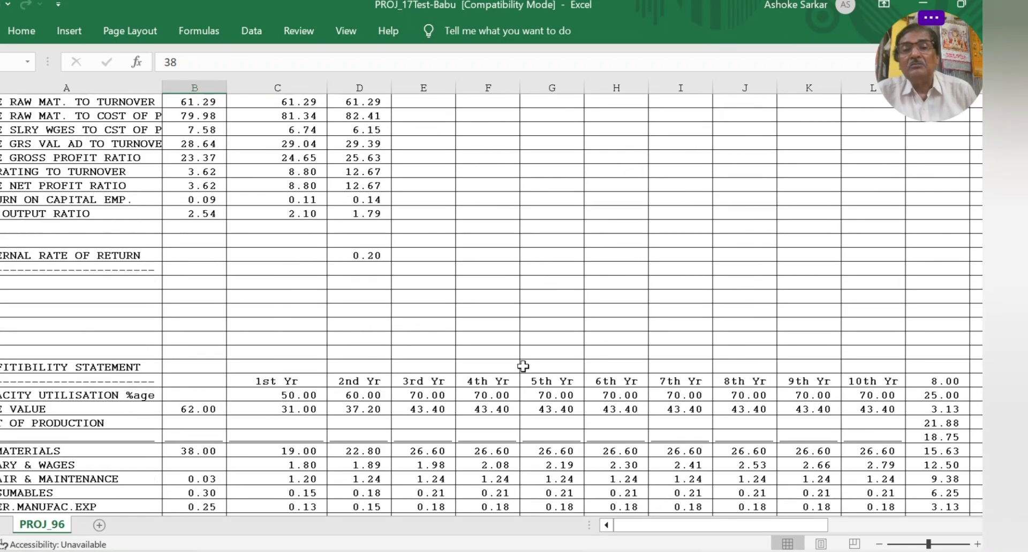
{"action": "scroll", "coordinate": [523, 367], "scroll_direction": "down", "scroll_amount": 1}
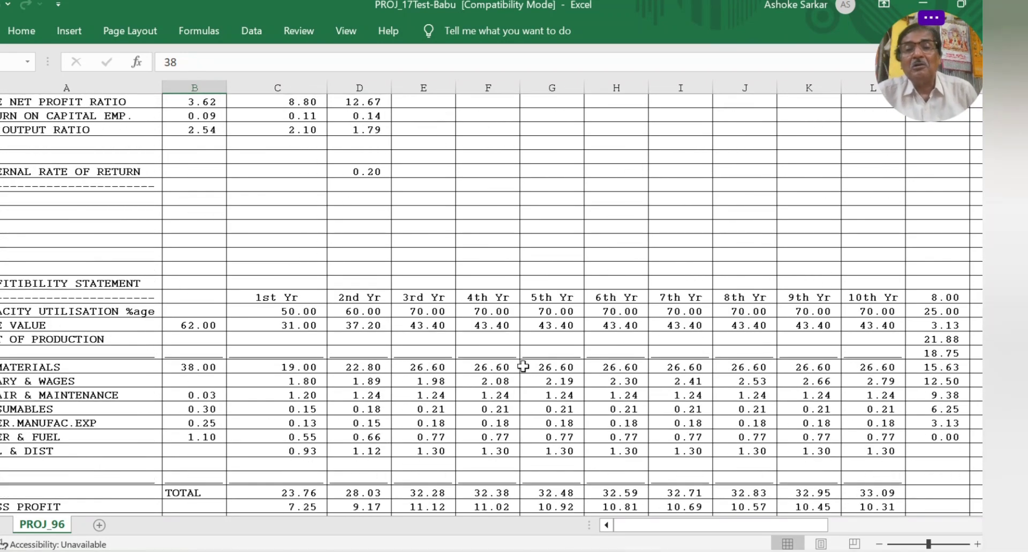